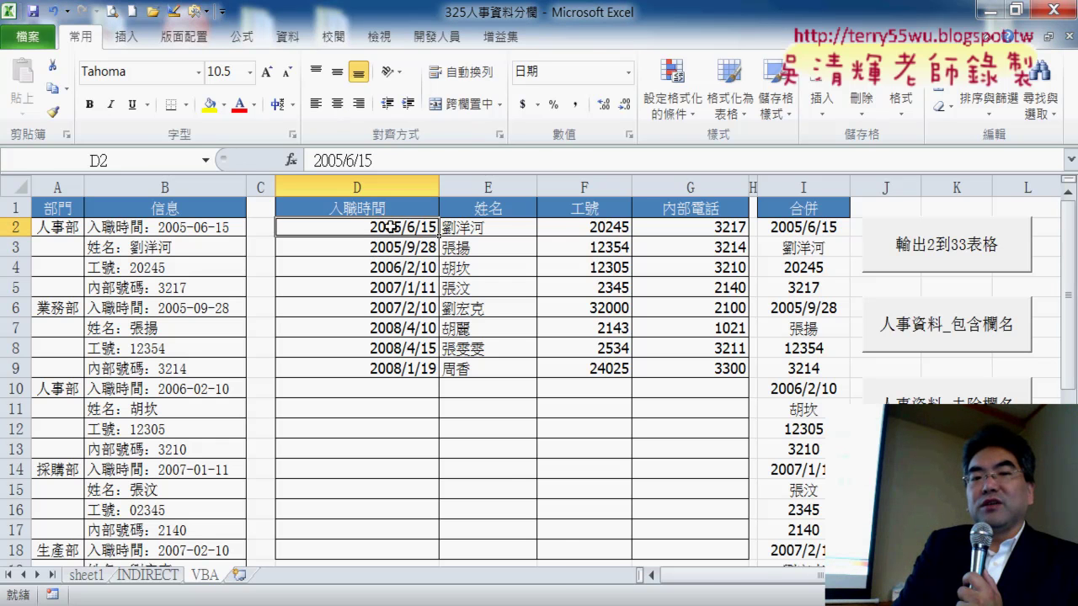
# Inspect the Date number format of the hire dates in D2:D9, then close Format Cells.
pyautogui.moveTo(390, 227); pyautogui.dragTo(389, 369)
pyautogui.rightClick(399, 298)
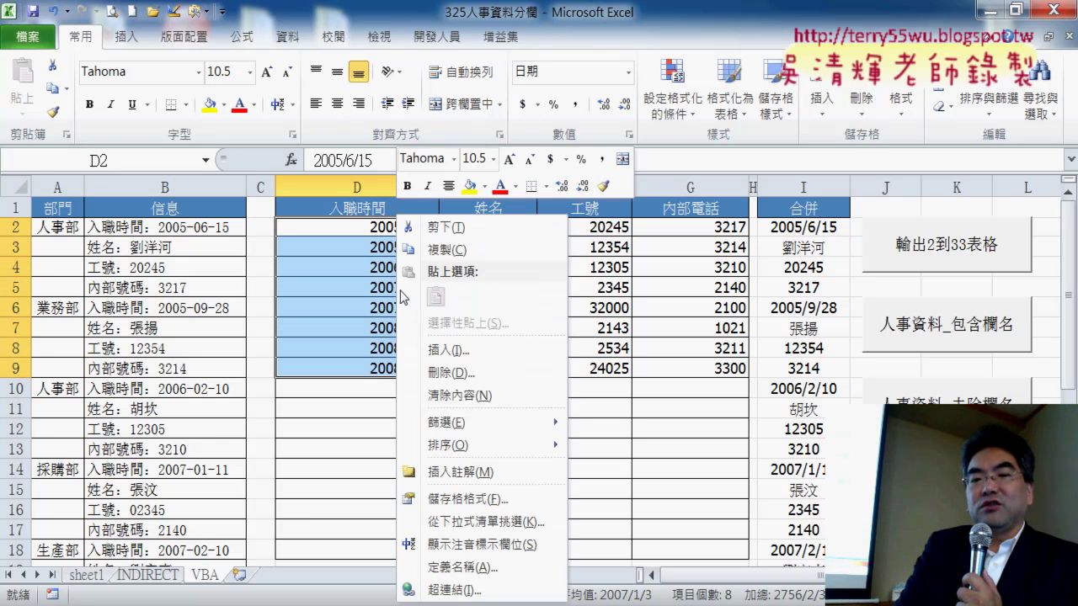
pyautogui.click(469, 499)
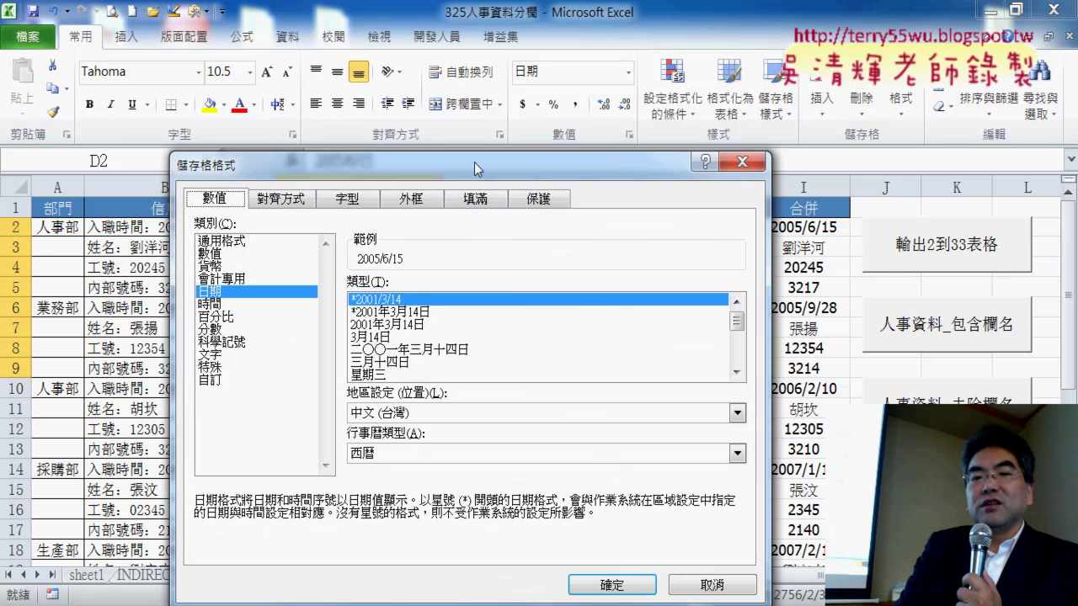
pyautogui.moveTo(474, 162); pyautogui.dragTo(723, 111)
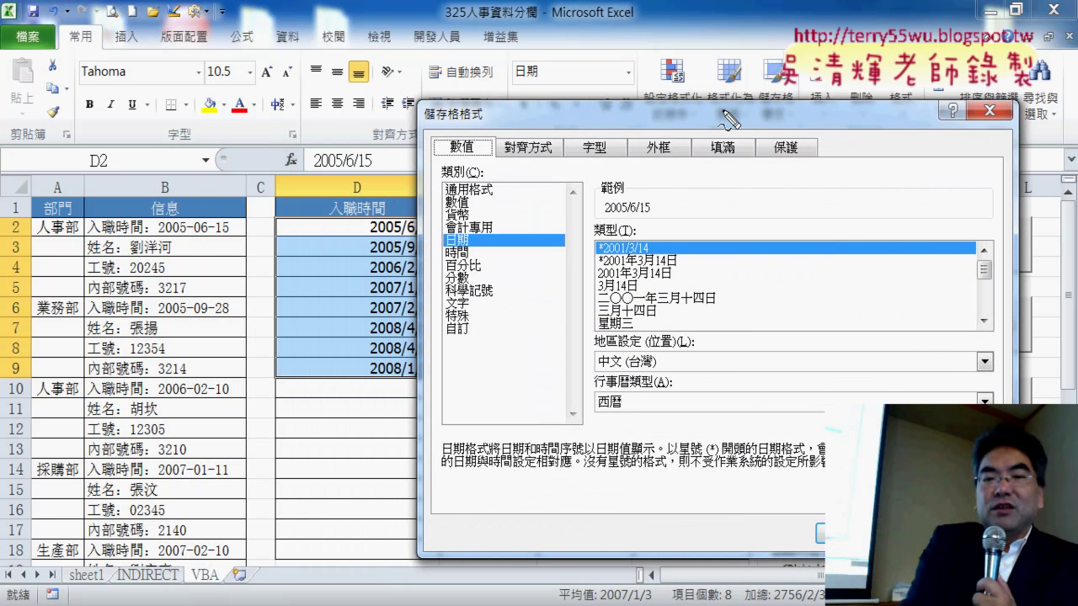
pyautogui.moveTo(471, 249)
pyautogui.mouseDown()
pyautogui.moveTo(445, 252)
pyautogui.moveTo(473, 251)
pyautogui.mouseUp()
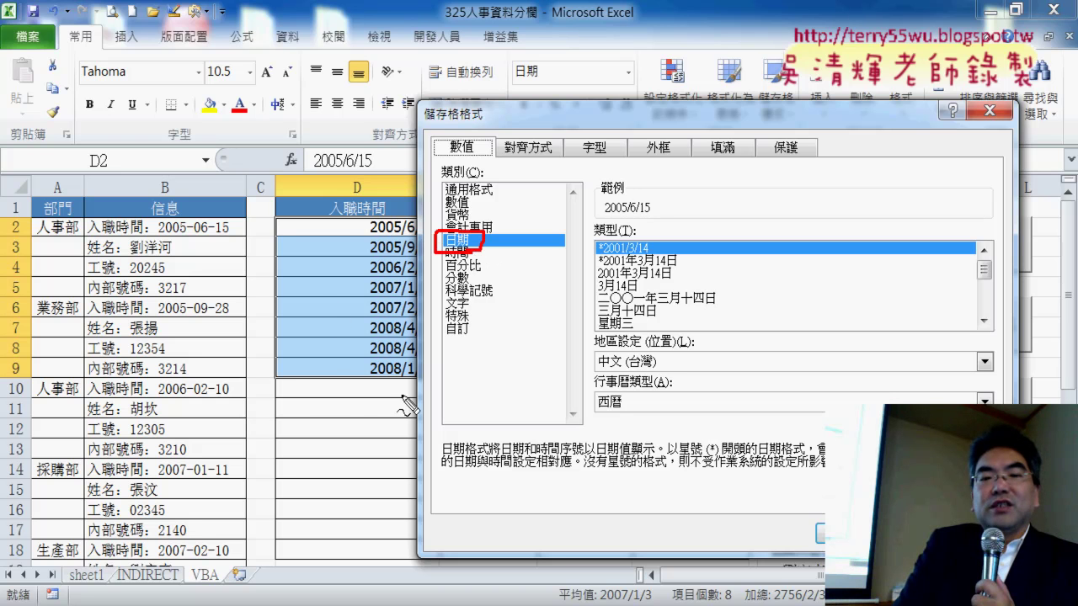
pyautogui.moveTo(406, 406); pyautogui.dragTo(402, 397)
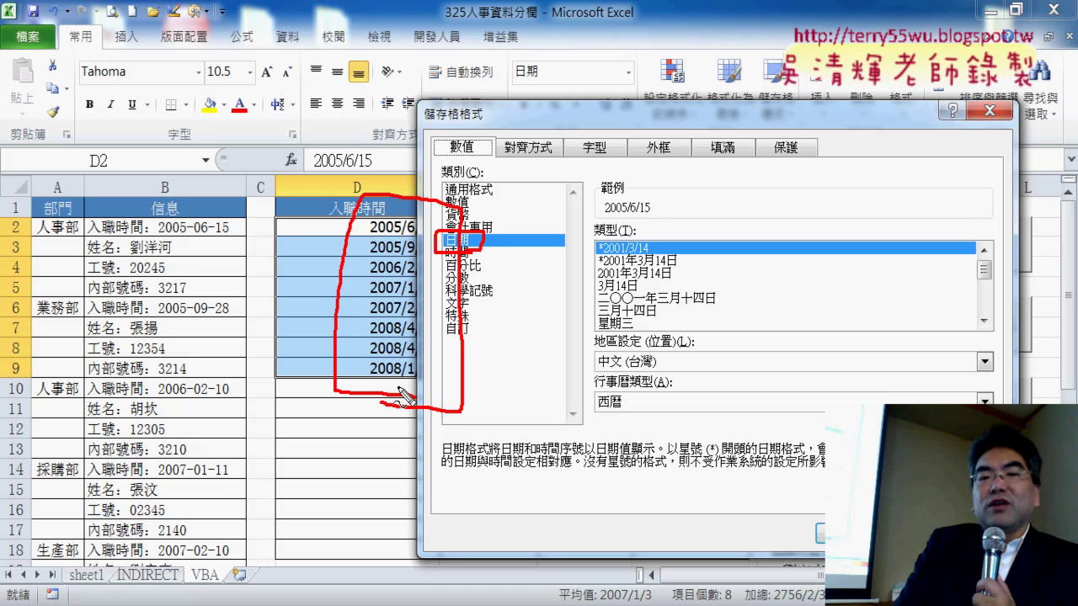
pyautogui.press('Escape')
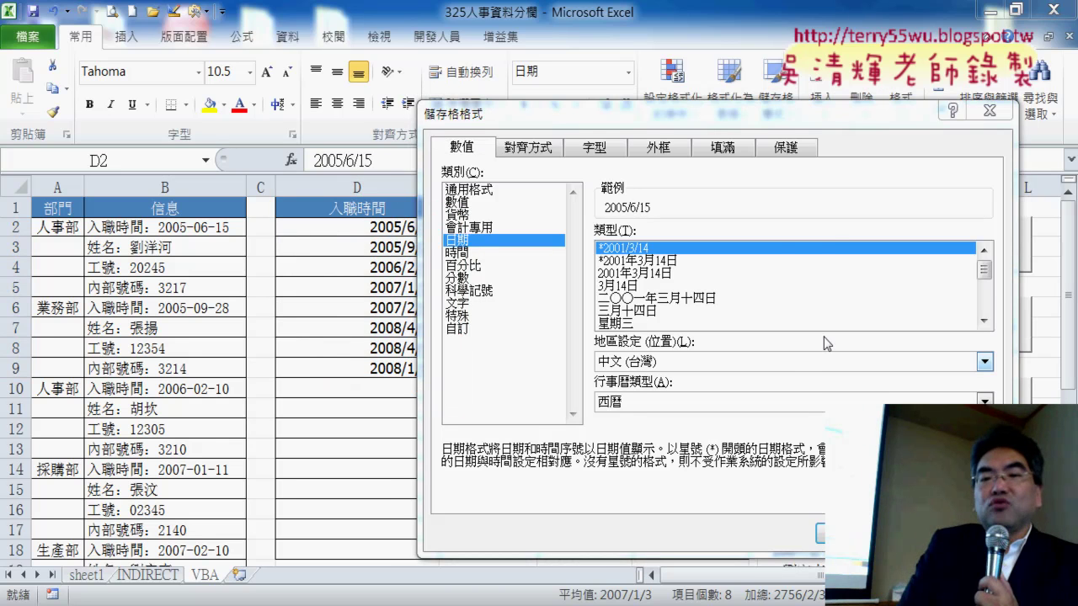
pyautogui.press('Escape')
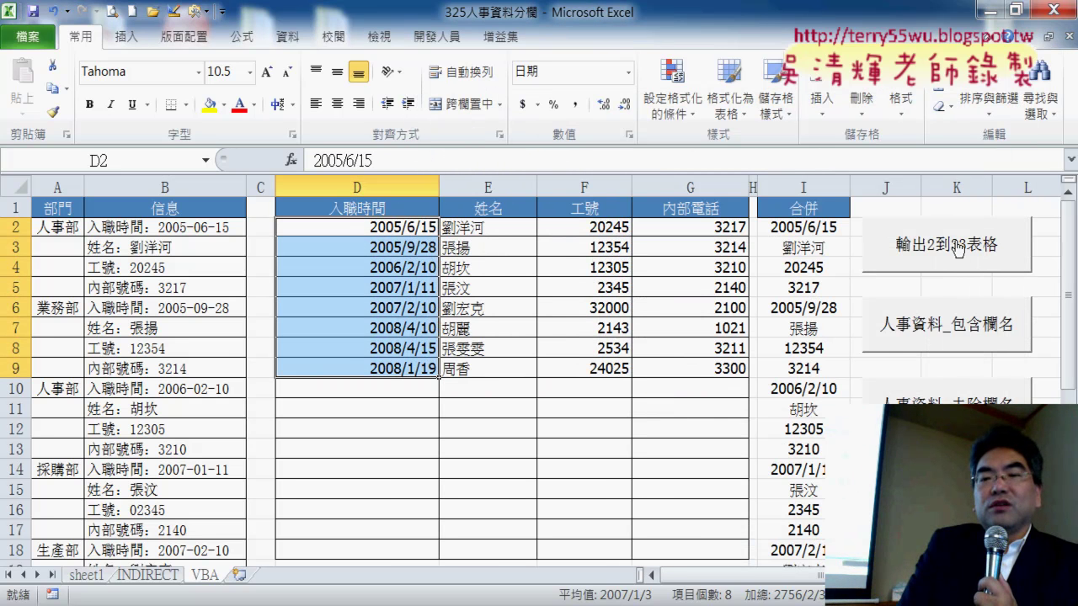
# Run 輸出2到33表格 to fill D:G with 2 to 33, then preview column D in General and Number formats.
pyautogui.click(924, 253)
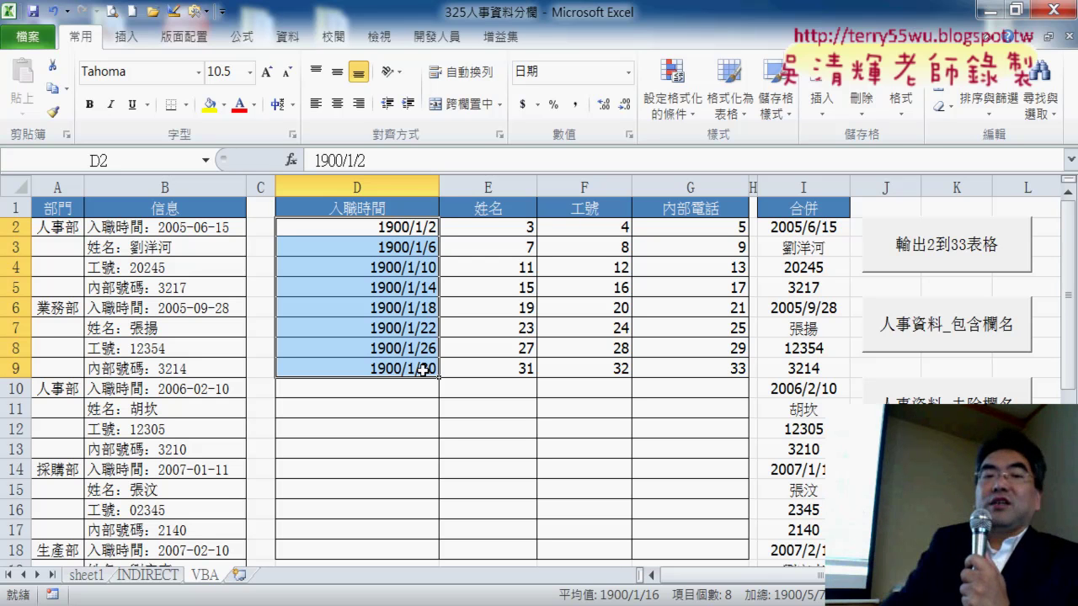
pyautogui.rightClick(393, 362)
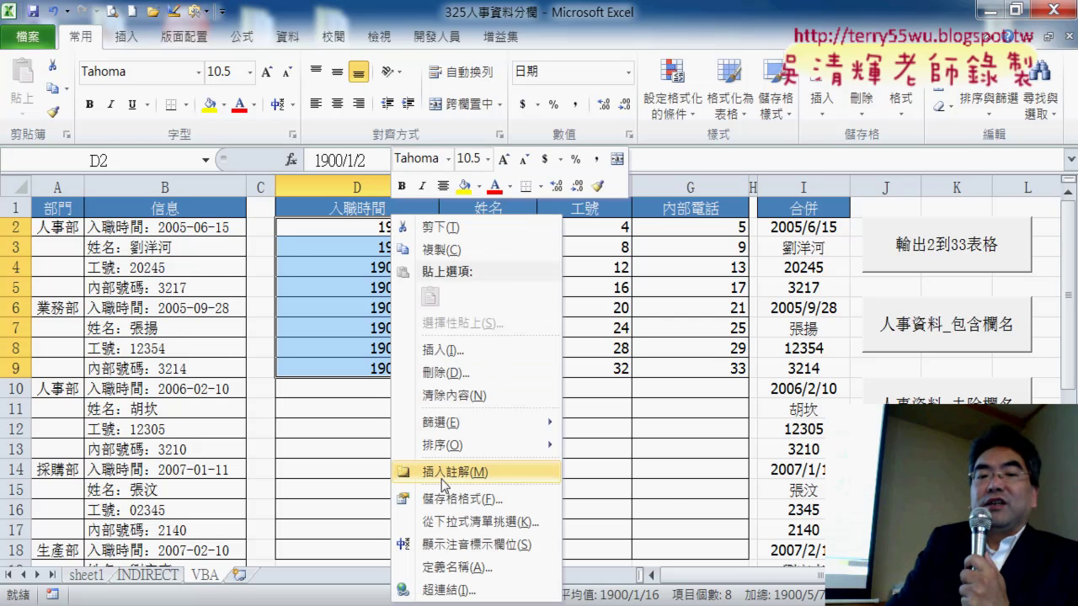
pyautogui.click(450, 502)
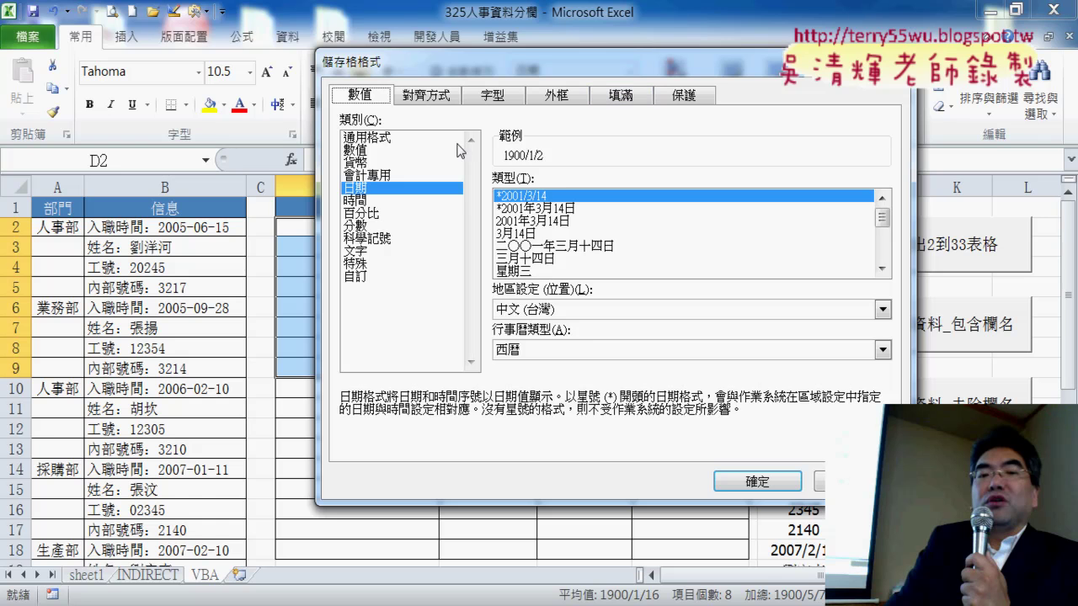
pyautogui.click(428, 138)
pyautogui.click(408, 152)
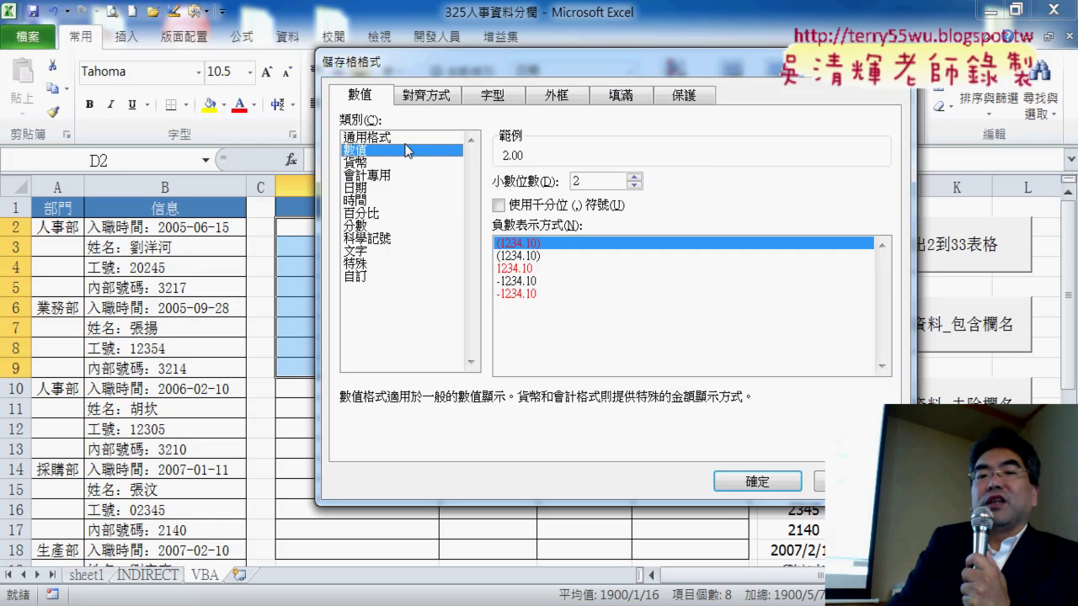
pyautogui.click(405, 138)
pyautogui.click(748, 481)
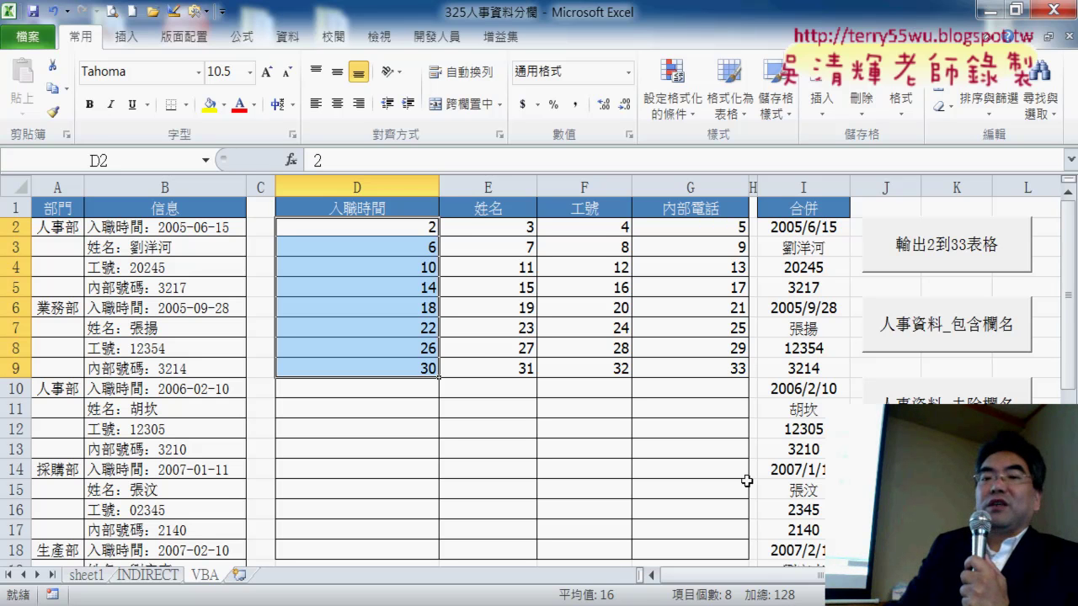
# Restore the personnel data, refill D2:G9 with 2 to 33, and preview General without applying it.
pyautogui.click(908, 299)
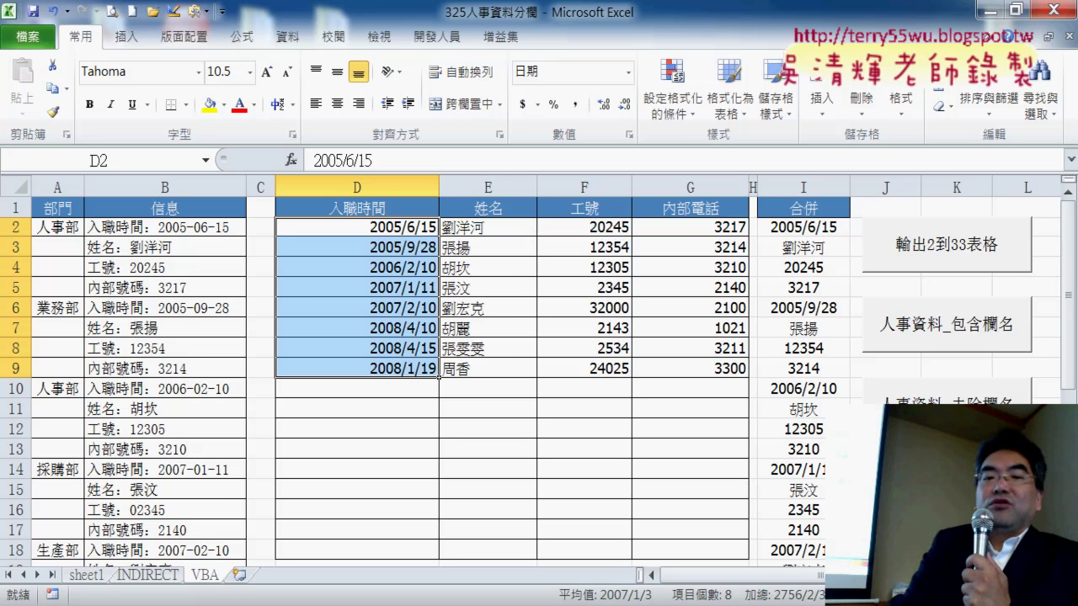
pyautogui.click(919, 254)
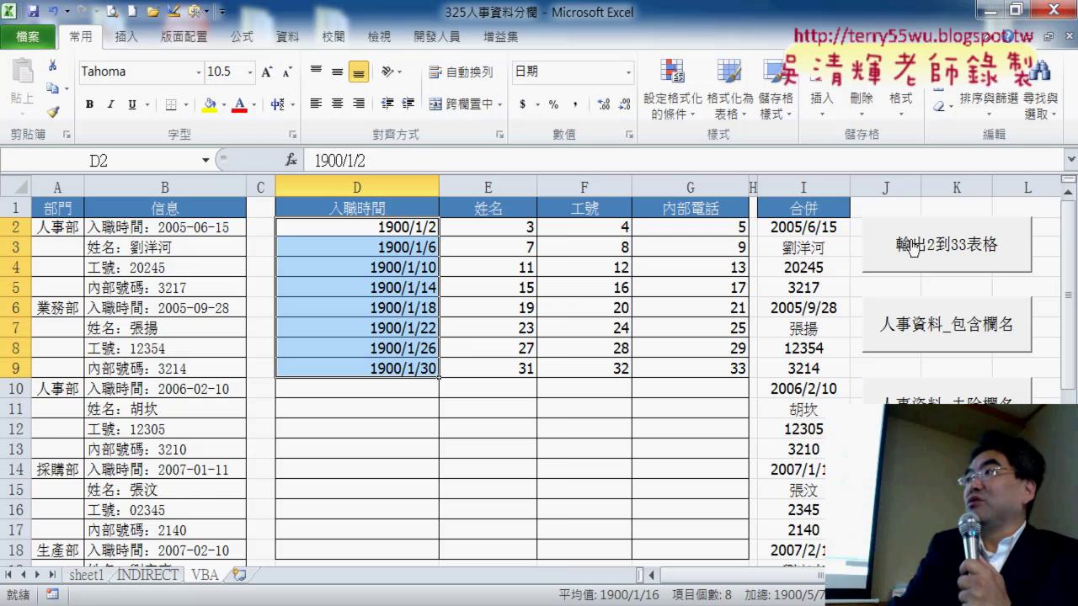
pyautogui.rightClick(392, 245)
pyautogui.click(477, 500)
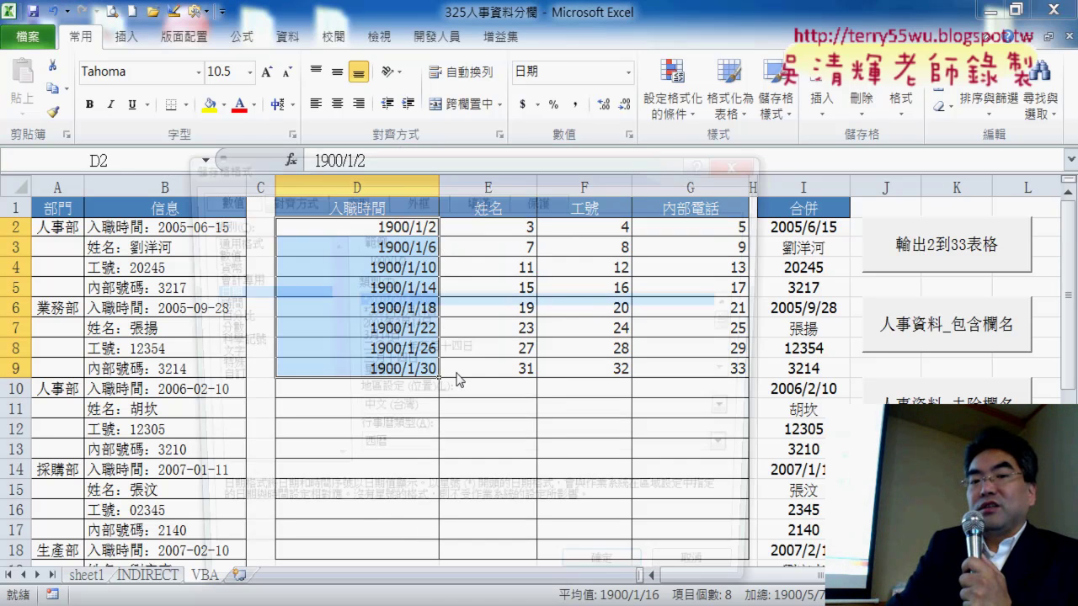
pyautogui.click(278, 244)
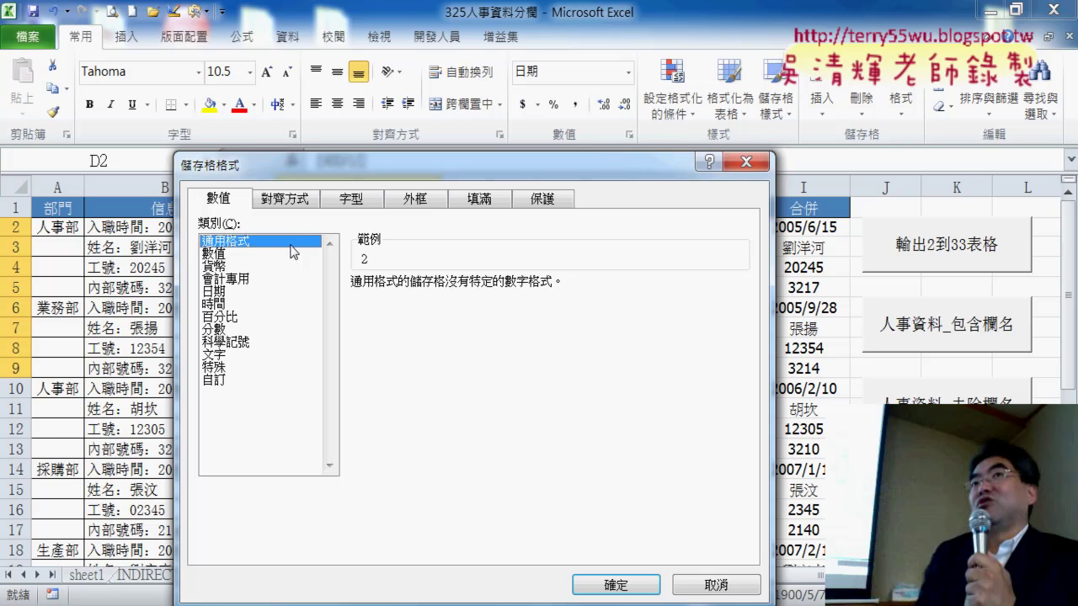
pyautogui.click(746, 163)
# Open the 輸出2到33表格 macro's code and start a range("D2:D9"). line after the loops.
pyautogui.rightClick(918, 266)
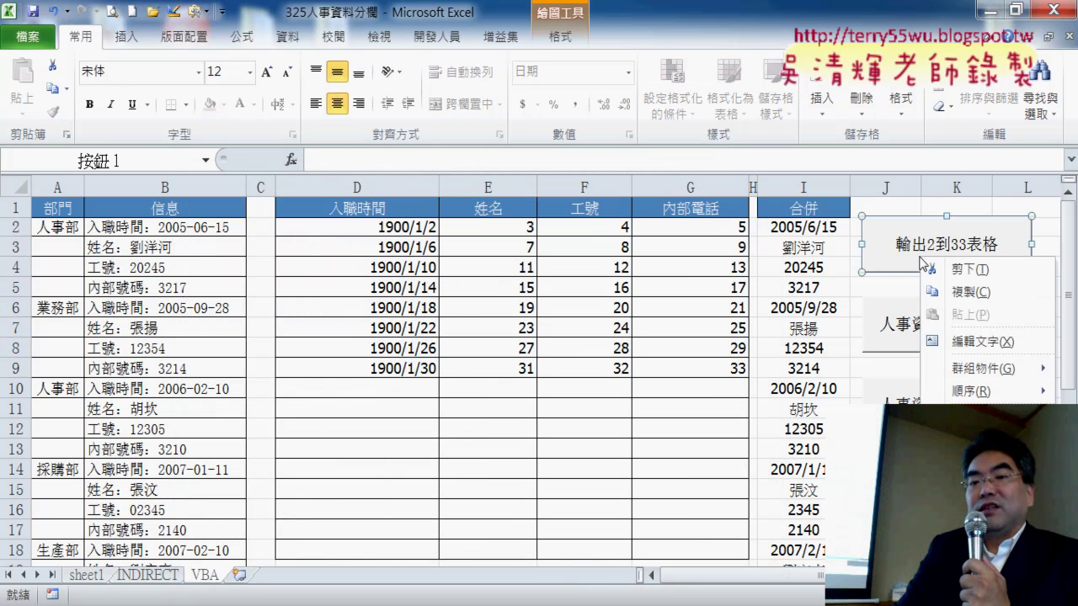
pyautogui.click(968, 420)
pyautogui.click(979, 289)
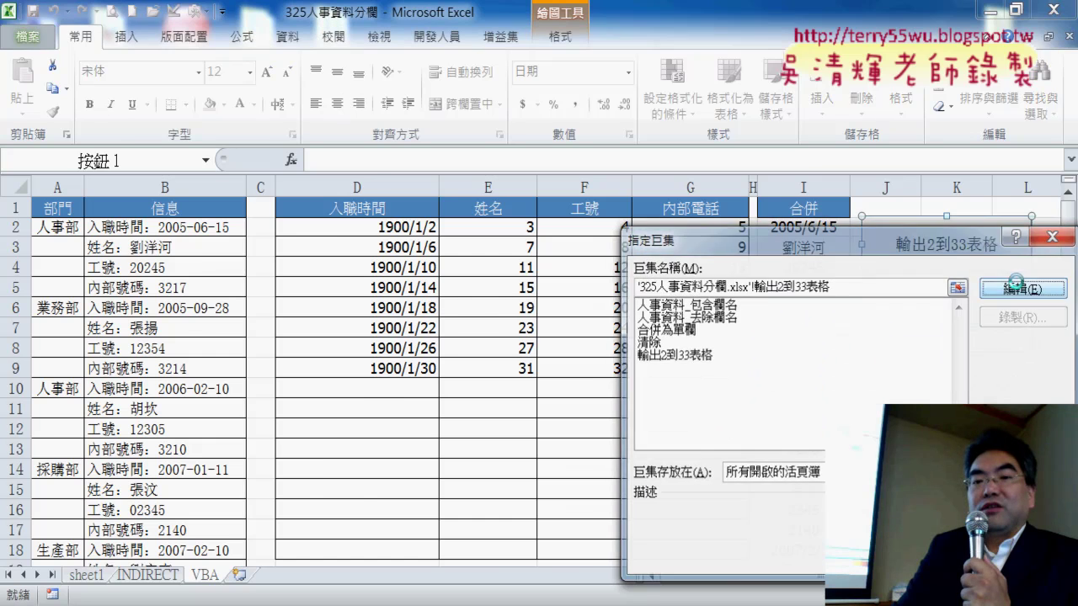
pyautogui.moveTo(581, 72); pyautogui.dragTo(806, 18)
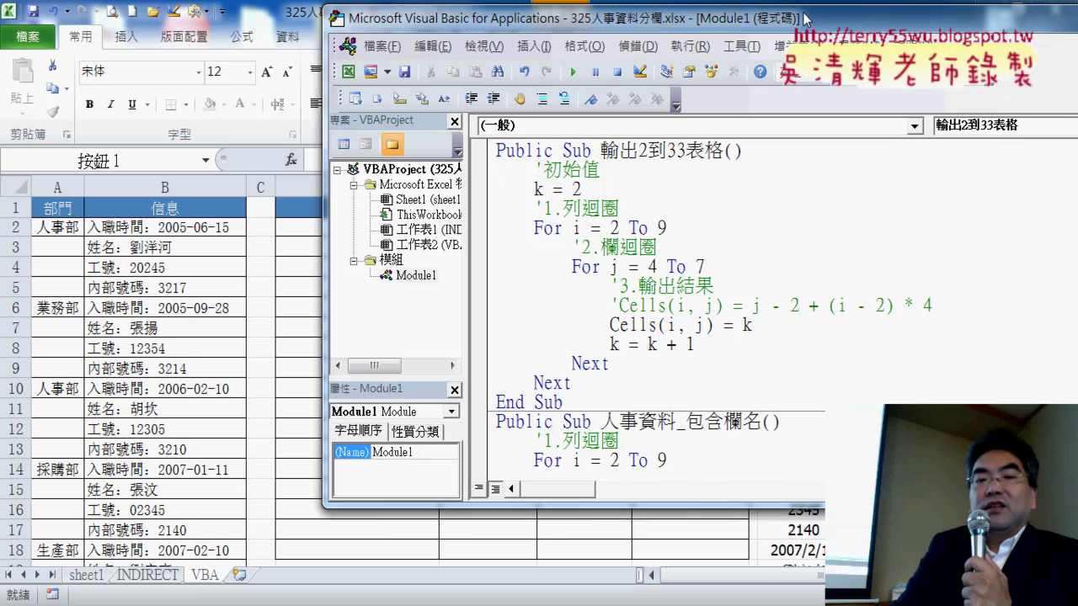
pyautogui.press('Return')
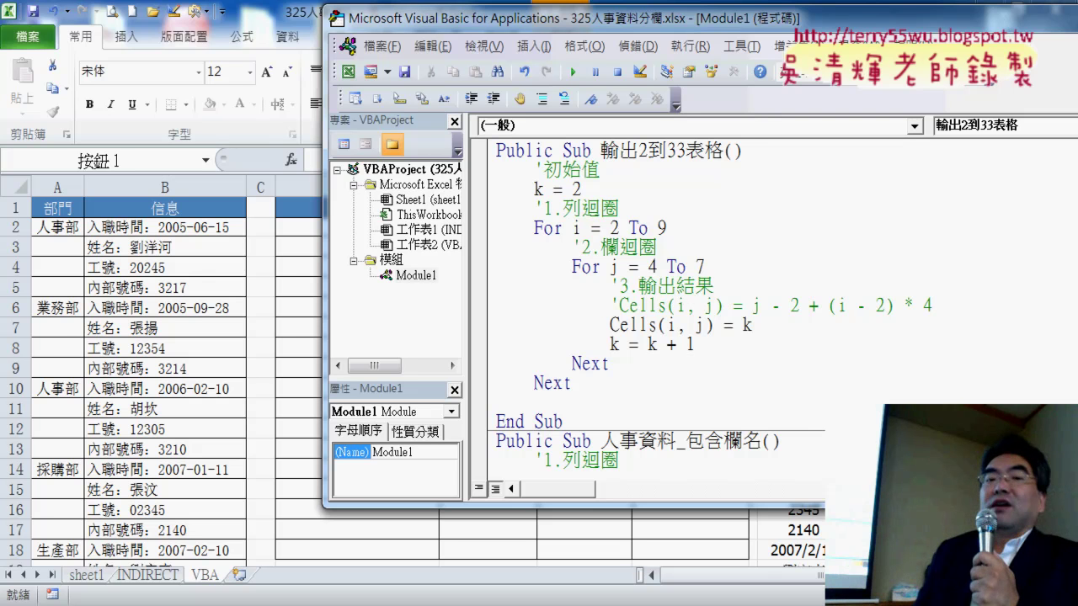
pyautogui.moveTo(492, 20); pyautogui.dragTo(621, 27)
pyautogui.write('range')
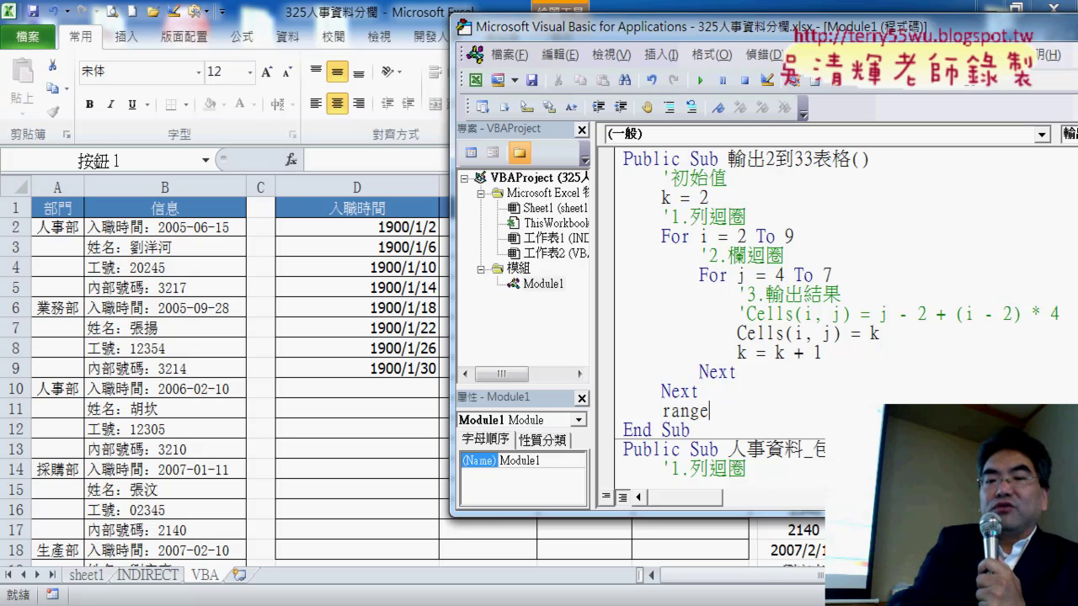
pyautogui.write('(')
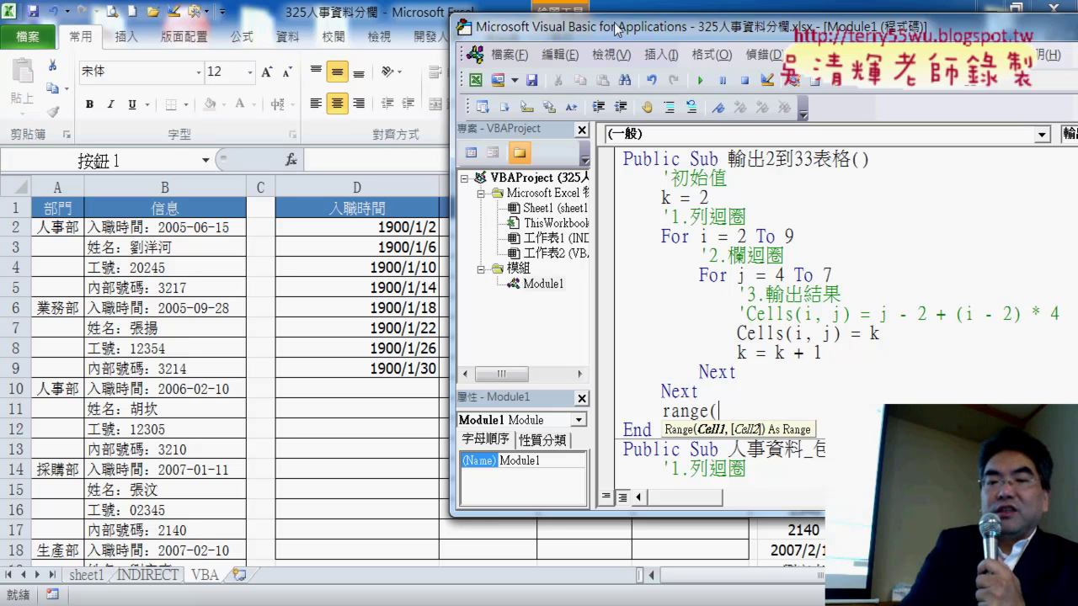
pyautogui.write('"D2:D')
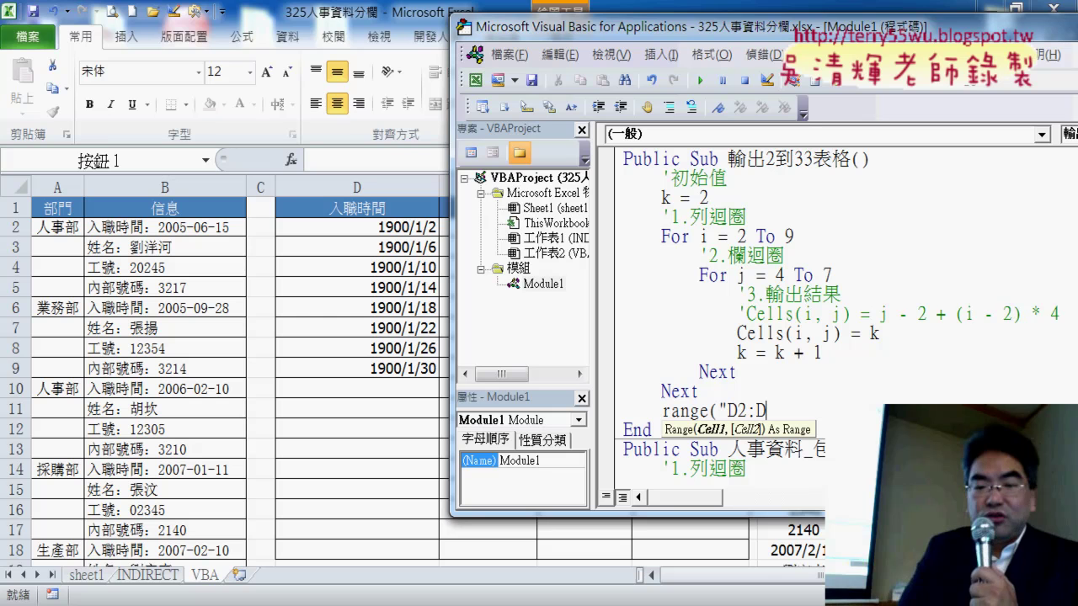
pyautogui.write('9"')
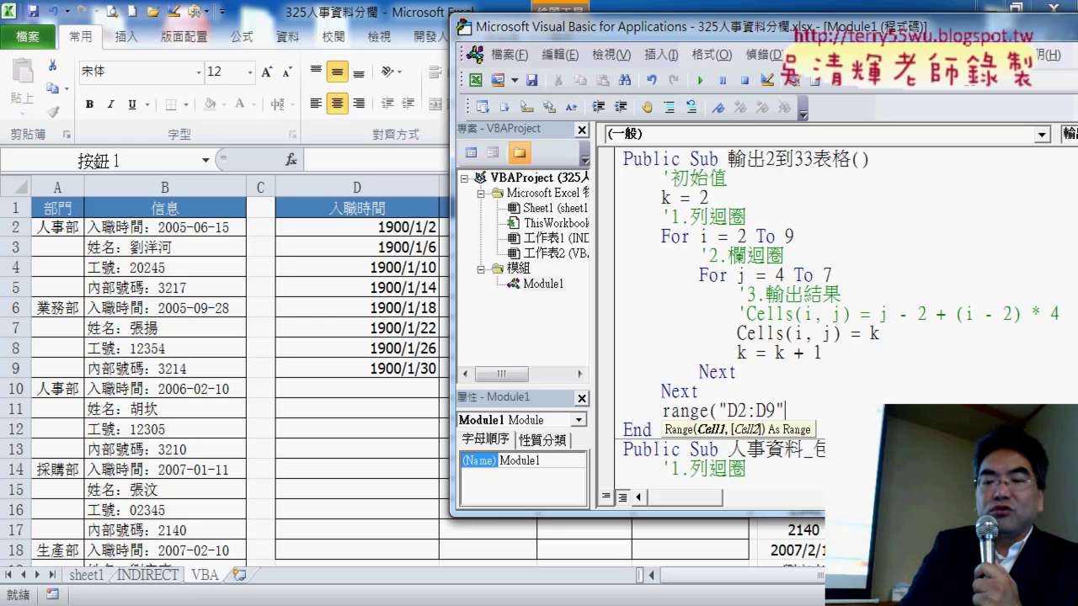
pyautogui.write(')')
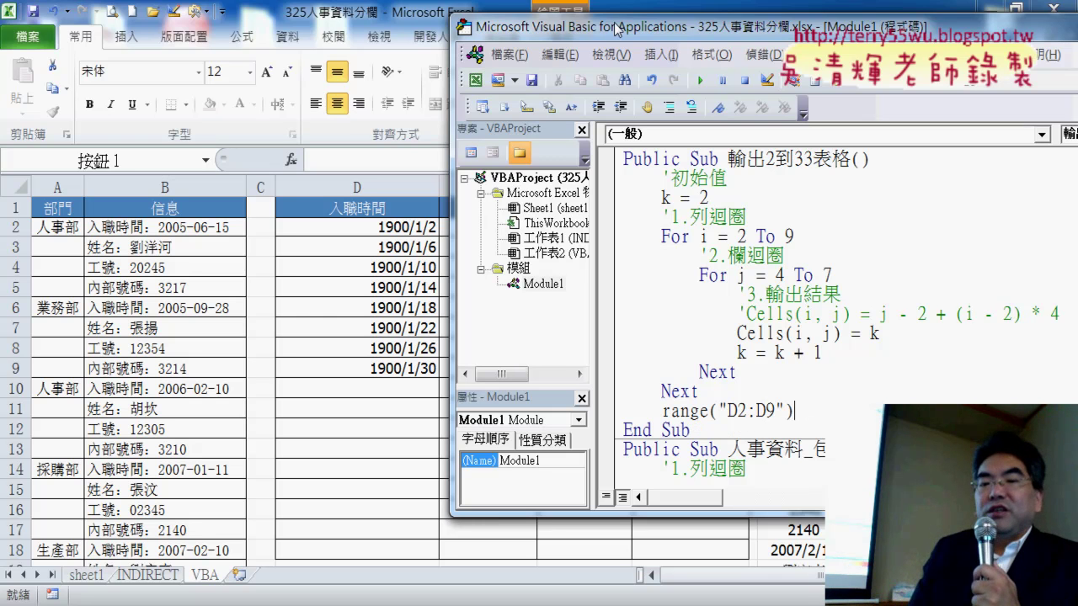
pyautogui.write('.')
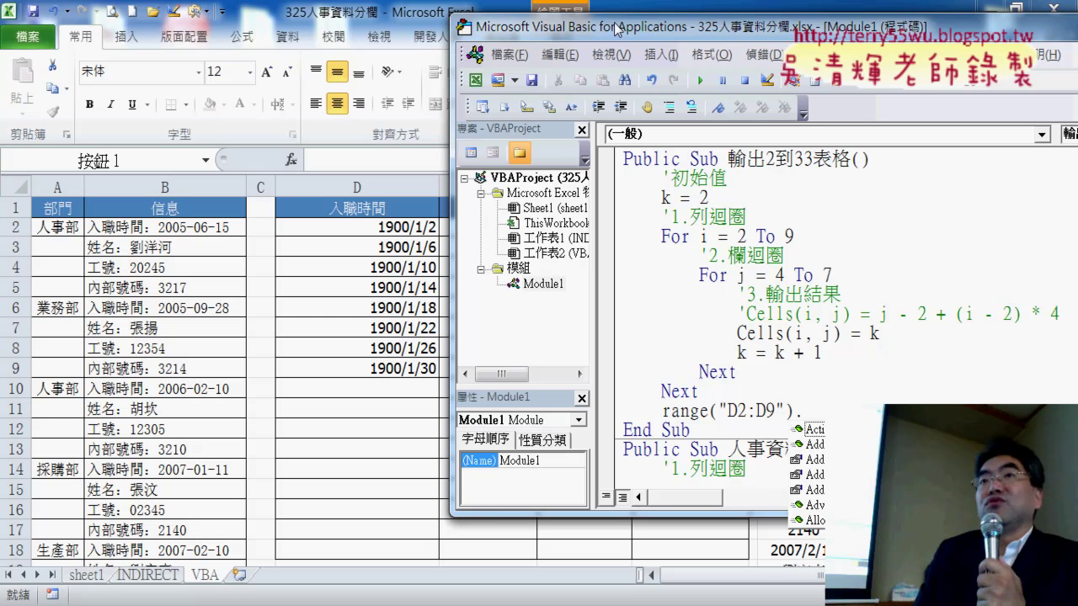
# Complete the line range("D2:D9").NumberFormatLocal ="0" at the end of the macro.
pyautogui.write('n')
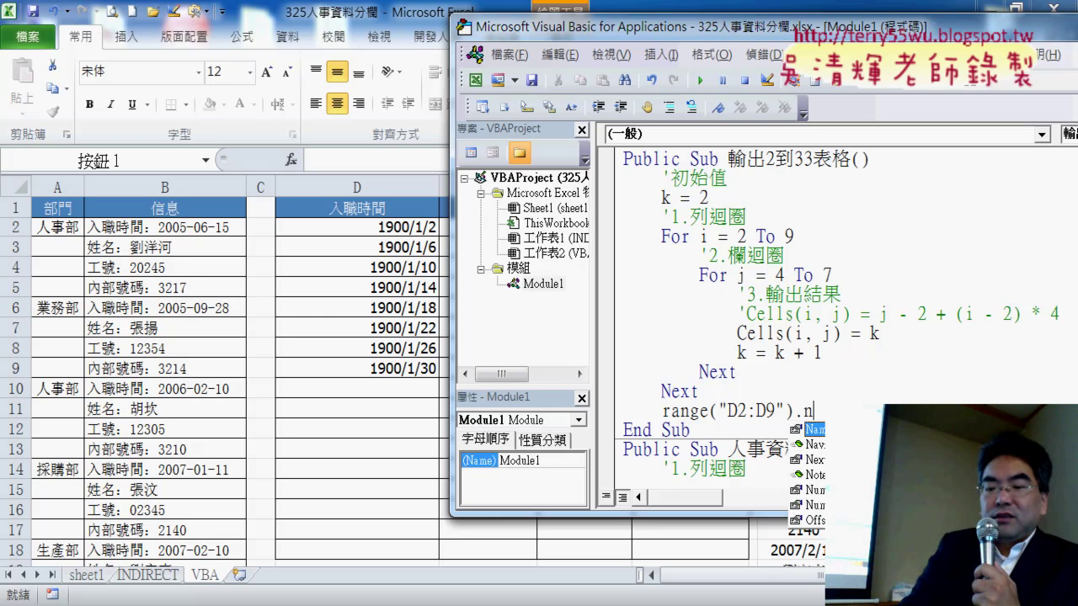
pyautogui.press('Down')
pyautogui.press('Down')
pyautogui.press('Down')
pyautogui.press('Down')
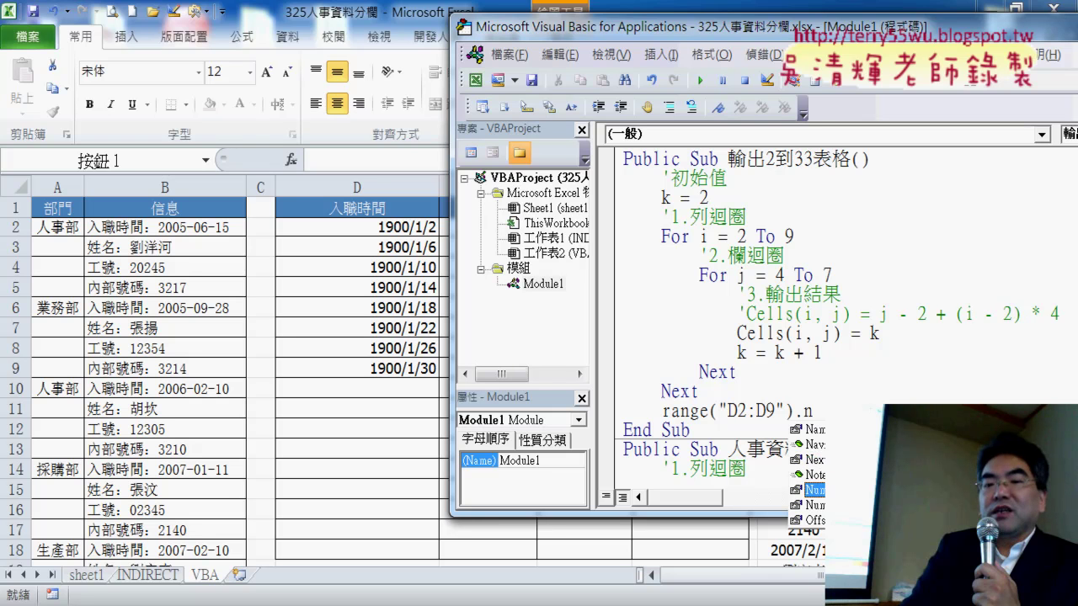
pyautogui.press('Down')
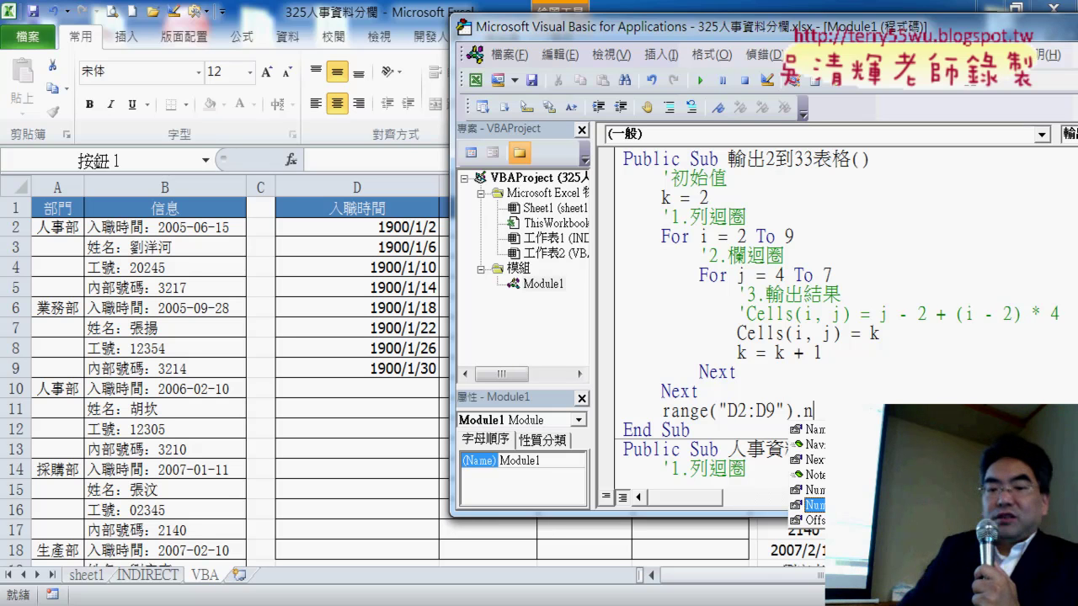
pyautogui.press('Tab')
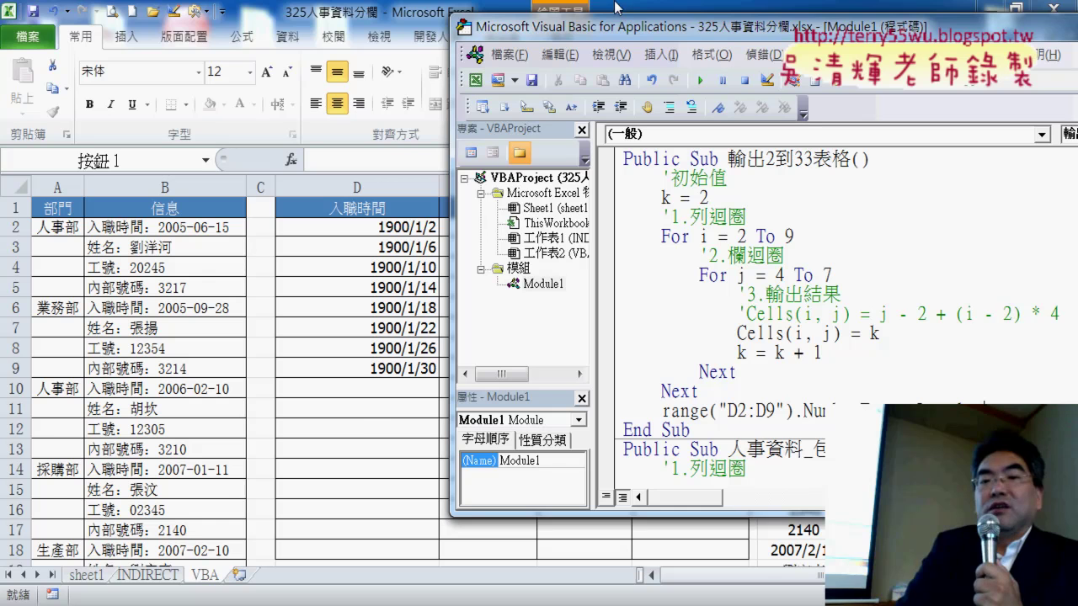
pyautogui.moveTo(688, 28); pyautogui.dragTo(492, 28)
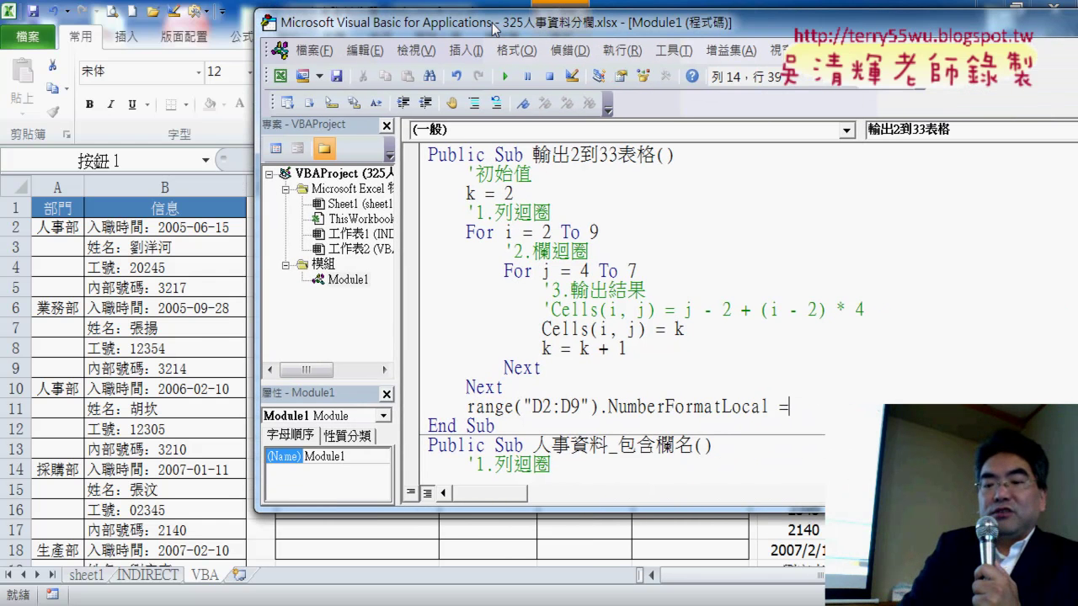
pyautogui.write('"')
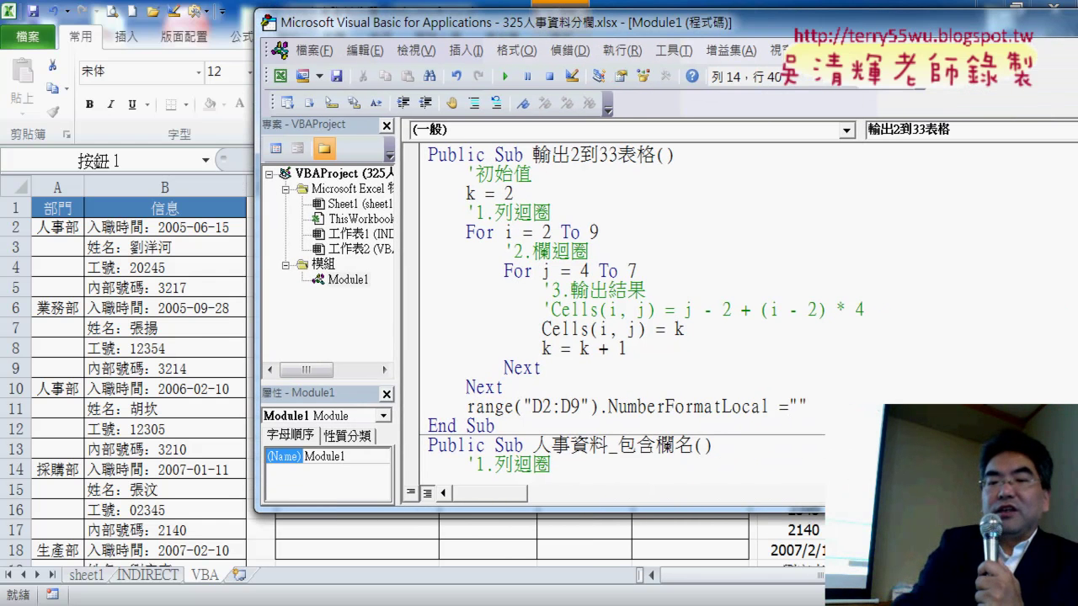
pyautogui.write('0')
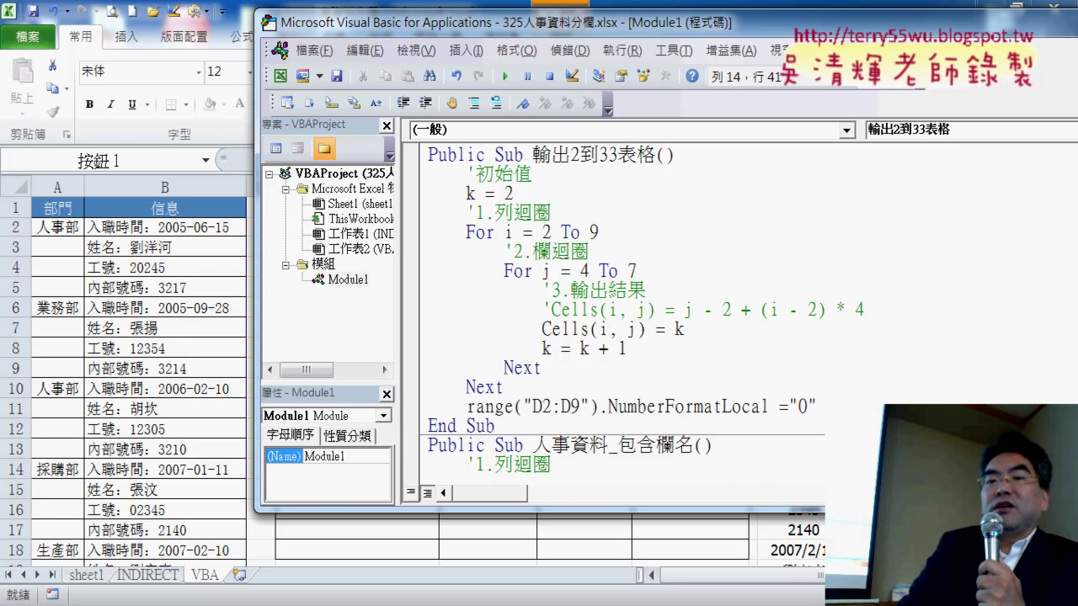
pyautogui.click(803, 408)
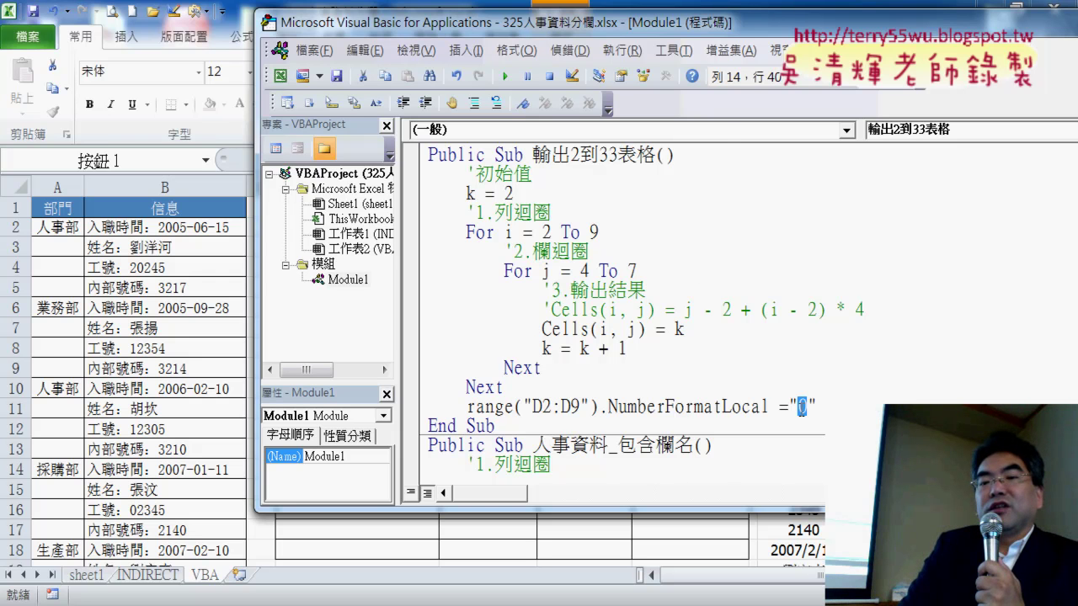
pyautogui.moveTo(690, 25); pyautogui.dragTo(847, 44)
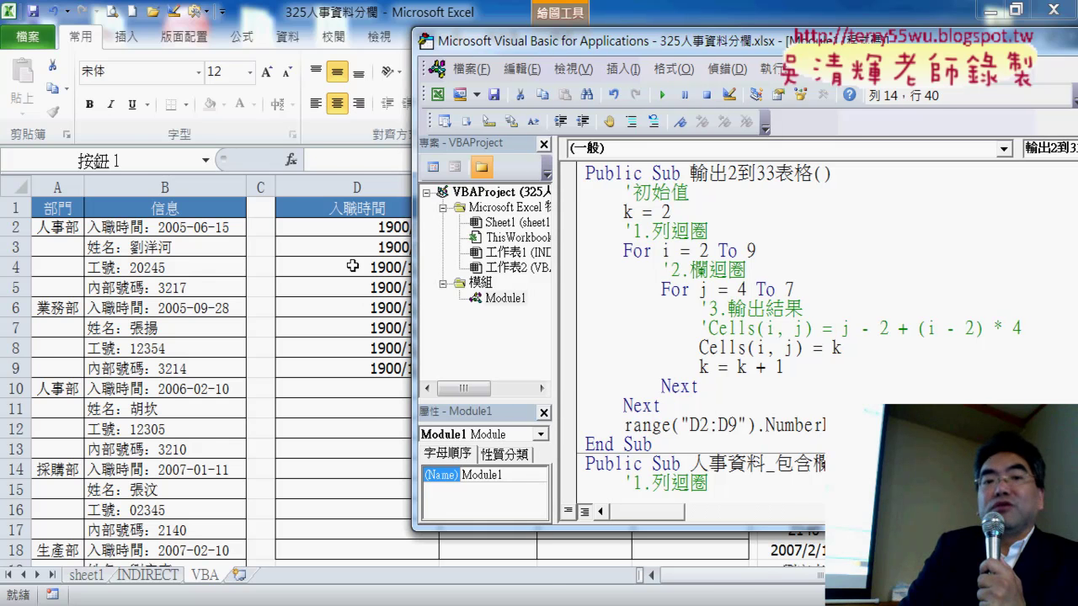
pyautogui.moveTo(360, 227); pyautogui.dragTo(362, 368)
# Replace D2:D9's yyyy/m/d format with the custom number format "0".
pyautogui.rightClick(370, 368)
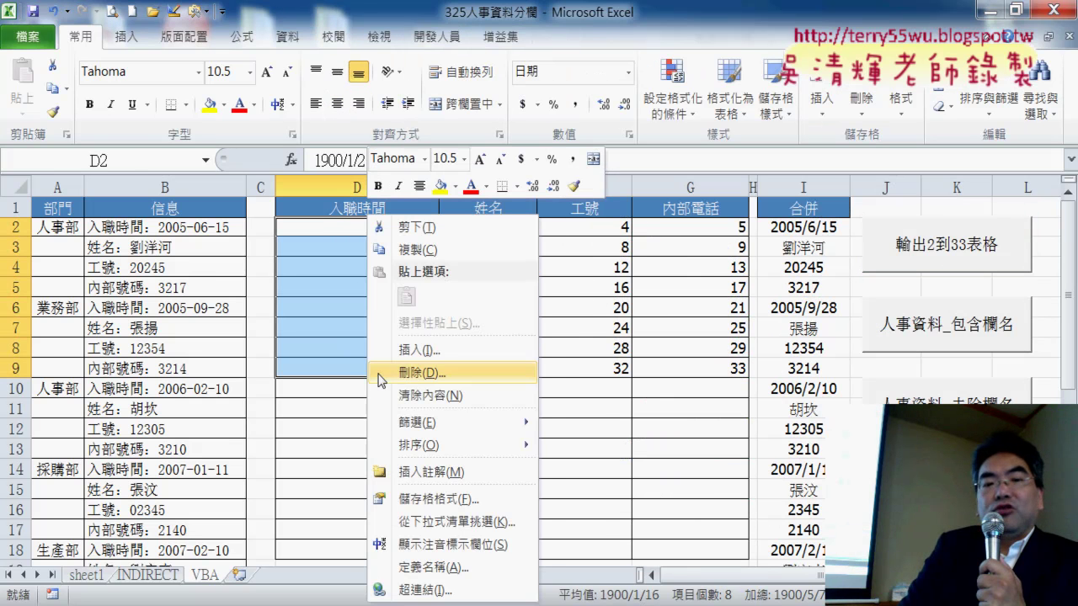
pyautogui.click(410, 505)
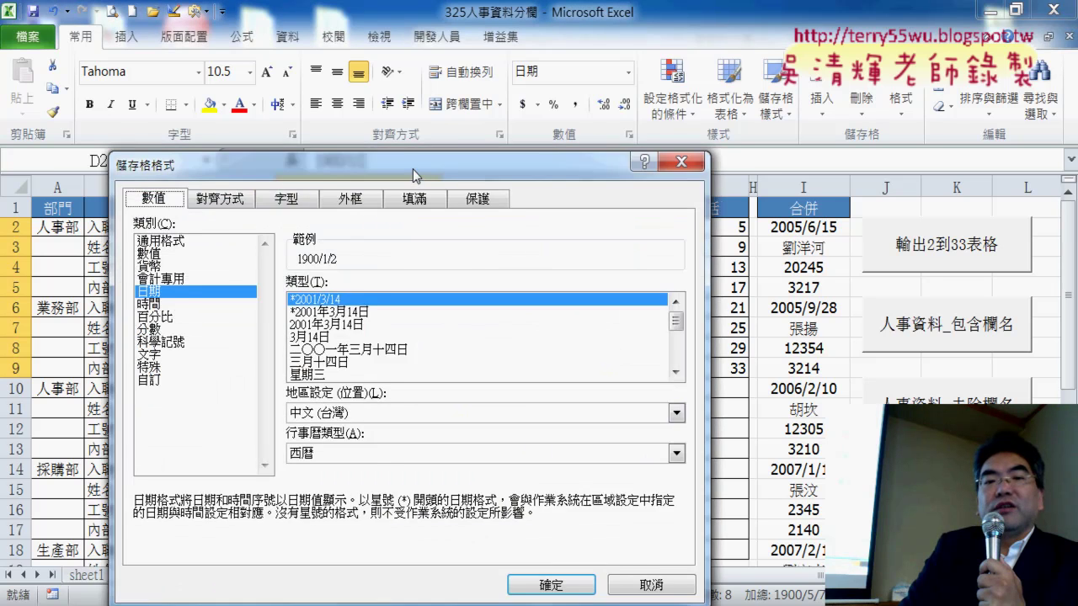
pyautogui.moveTo(413, 175); pyautogui.dragTo(452, 93)
pyautogui.click(187, 297)
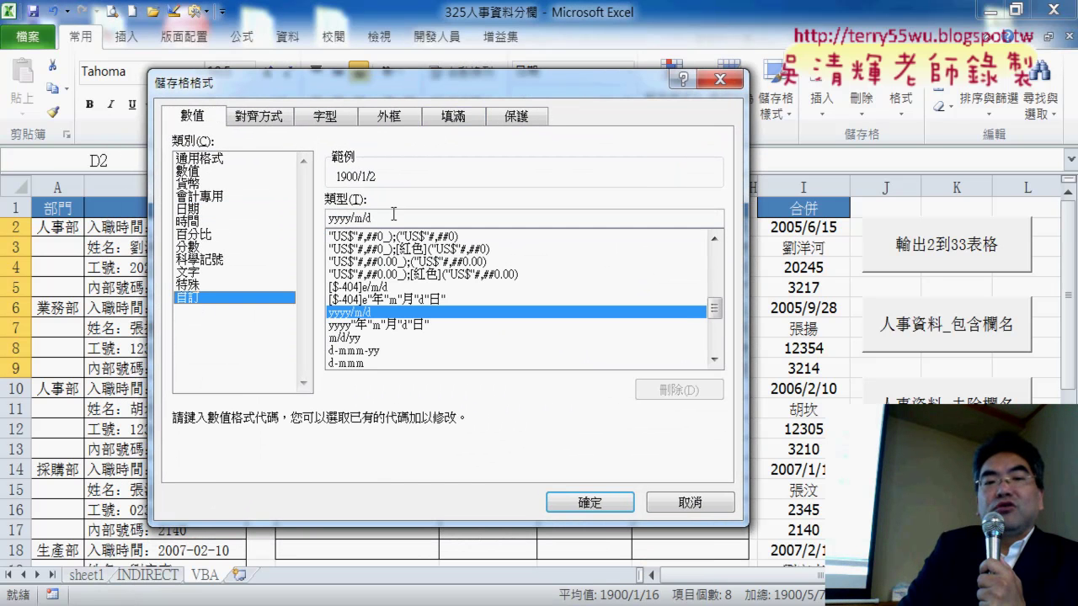
pyautogui.moveTo(393, 217); pyautogui.dragTo(328, 219)
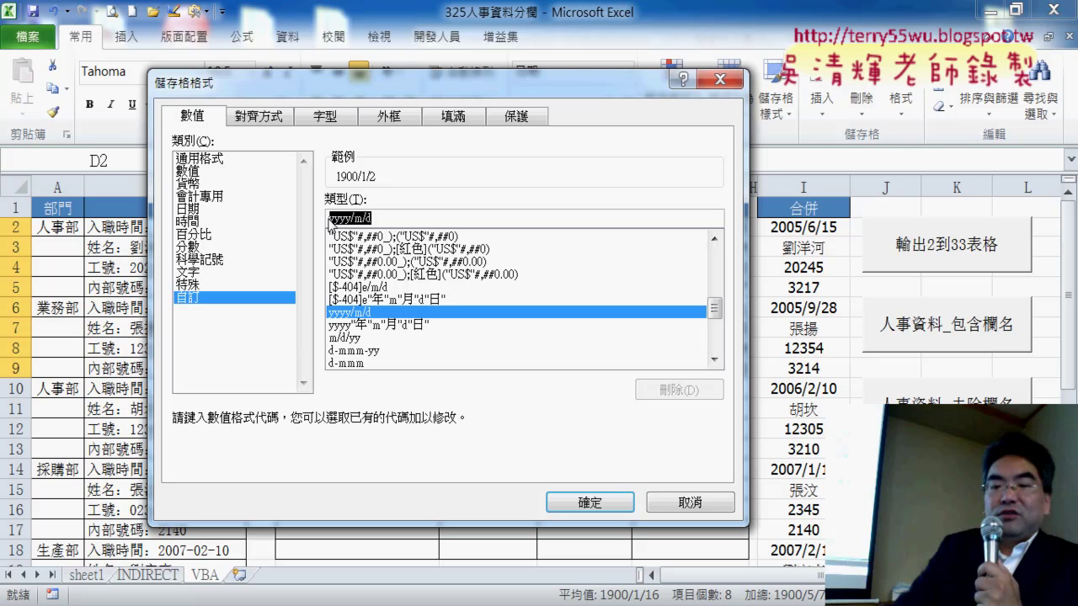
pyautogui.write('0')
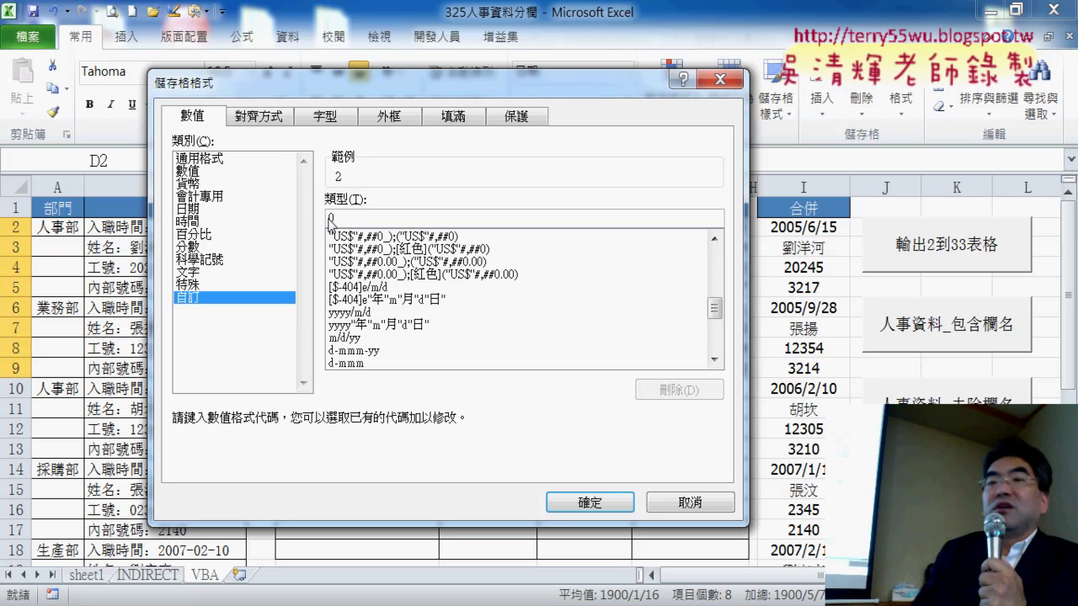
pyautogui.click(594, 503)
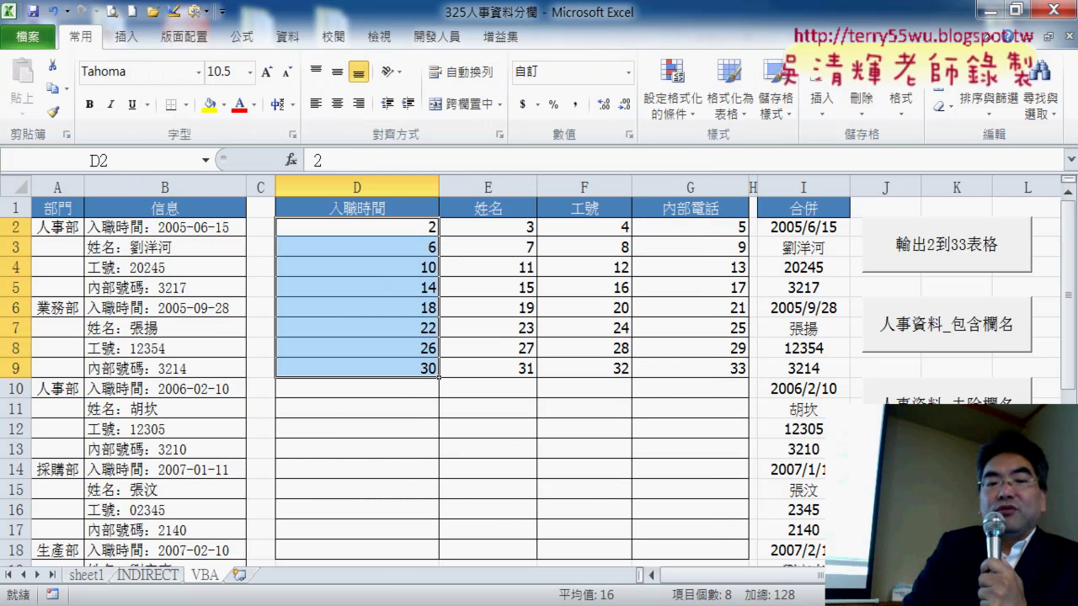
# Review the NumberFormatLocal line in the 輸出2到33表格 macro code, then return to the sheet.
pyautogui.rightClick(934, 245)
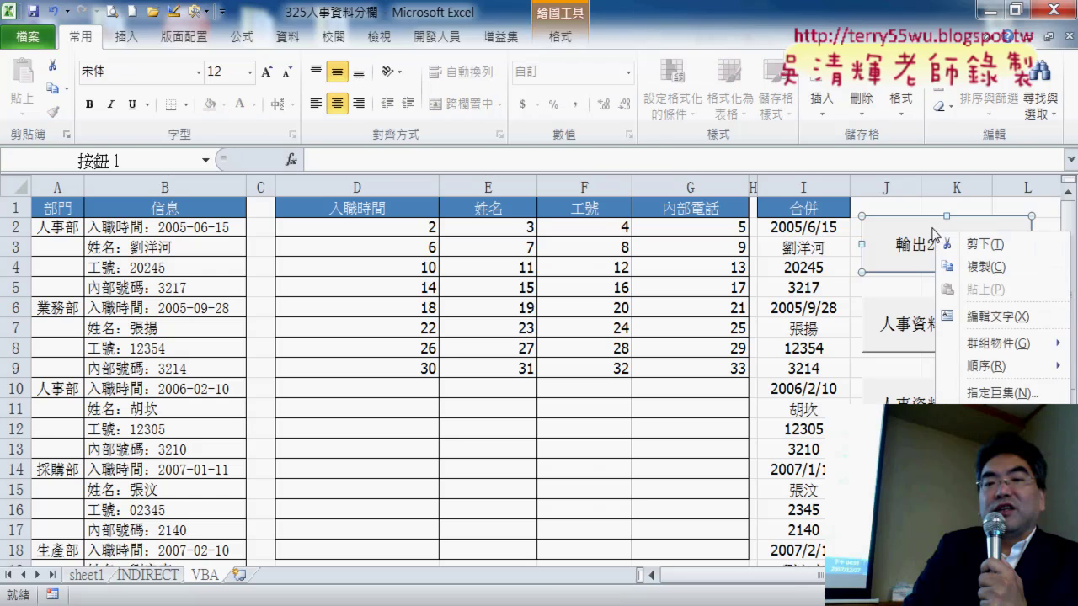
pyautogui.click(1001, 392)
pyautogui.click(1015, 264)
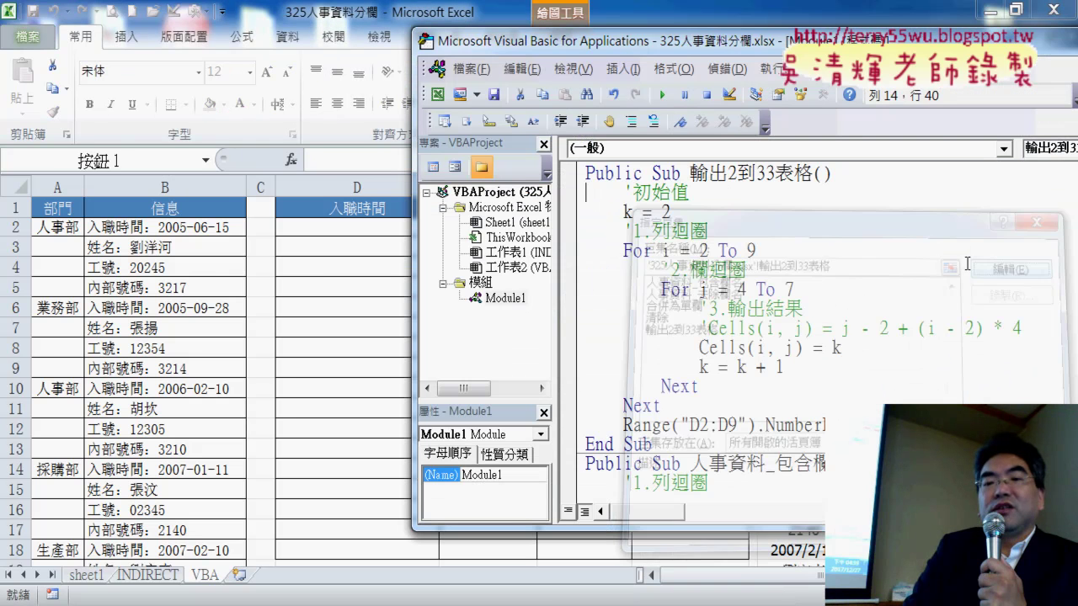
pyautogui.moveTo(833, 425); pyautogui.dragTo(623, 425)
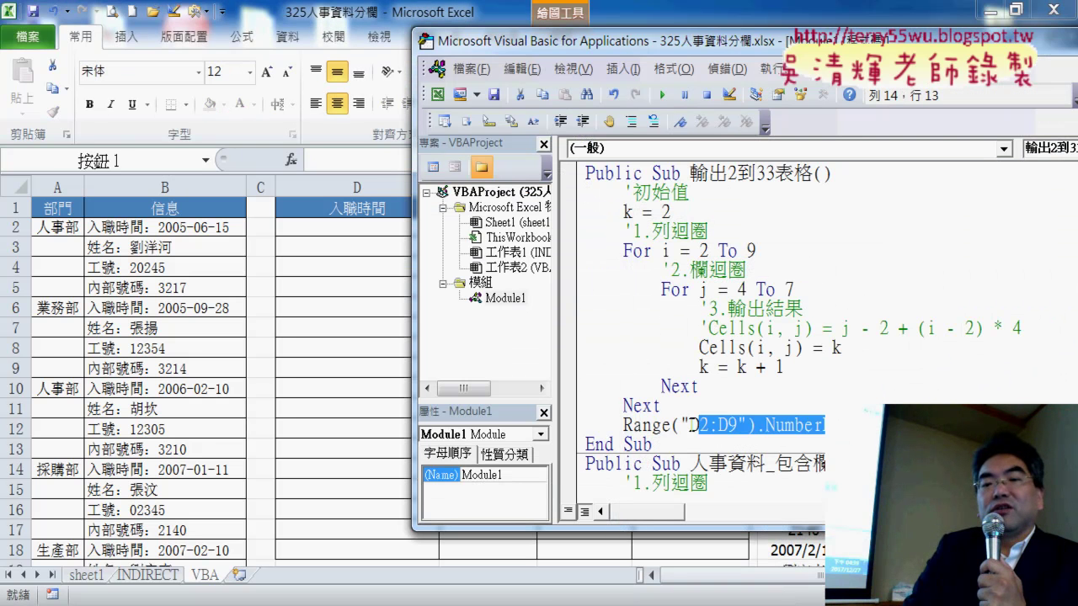
pyautogui.click(313, 266)
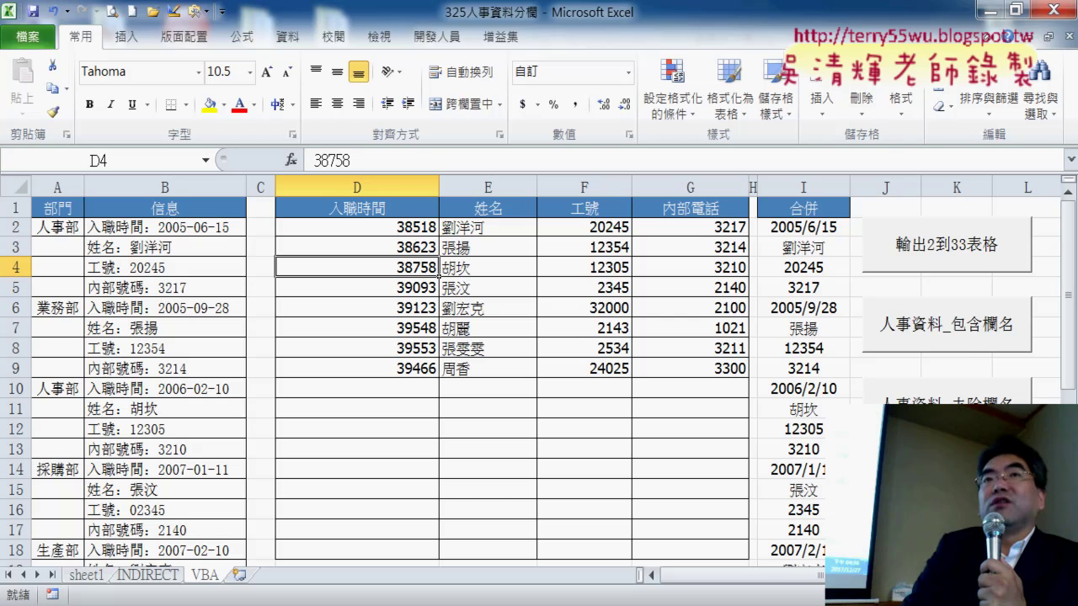
# Run 輸出2到33表格, then the unlabelled personnel data macro, then 輸出2到33表格 again.
pyautogui.click(961, 241)
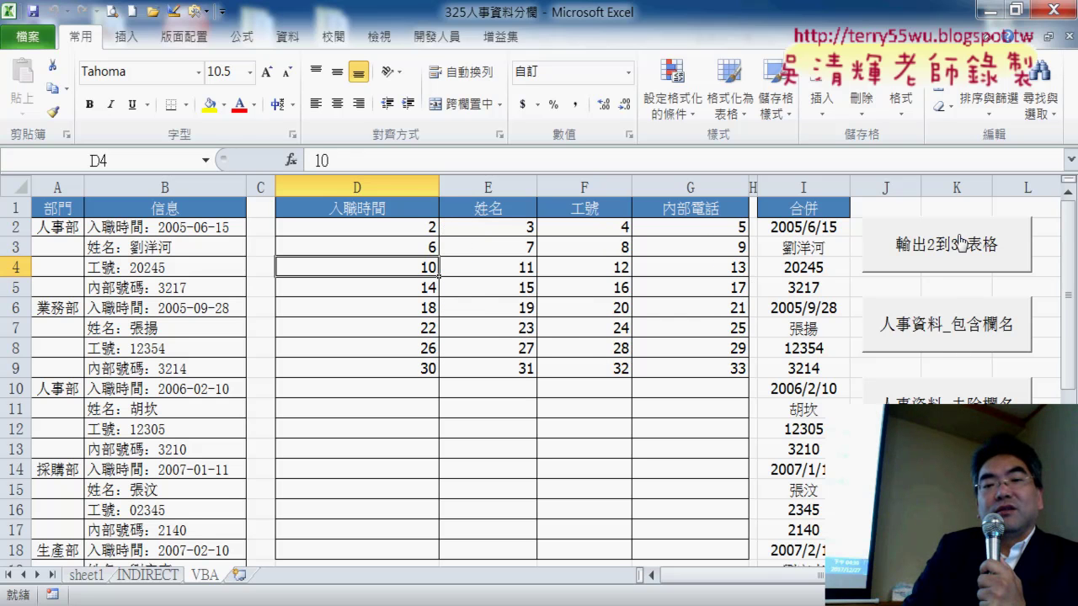
pyautogui.click(943, 392)
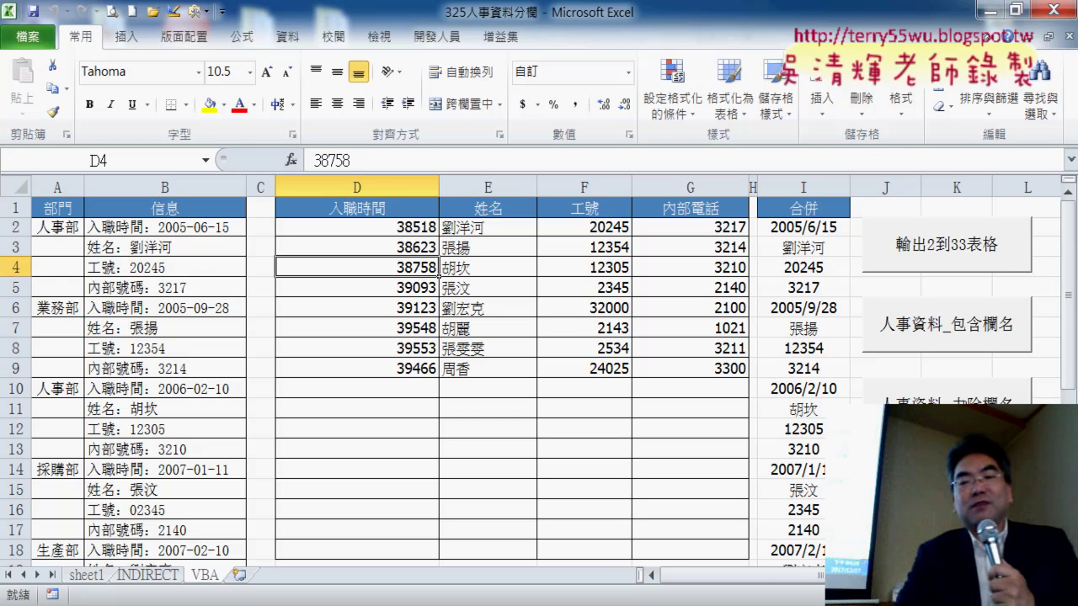
pyautogui.click(992, 261)
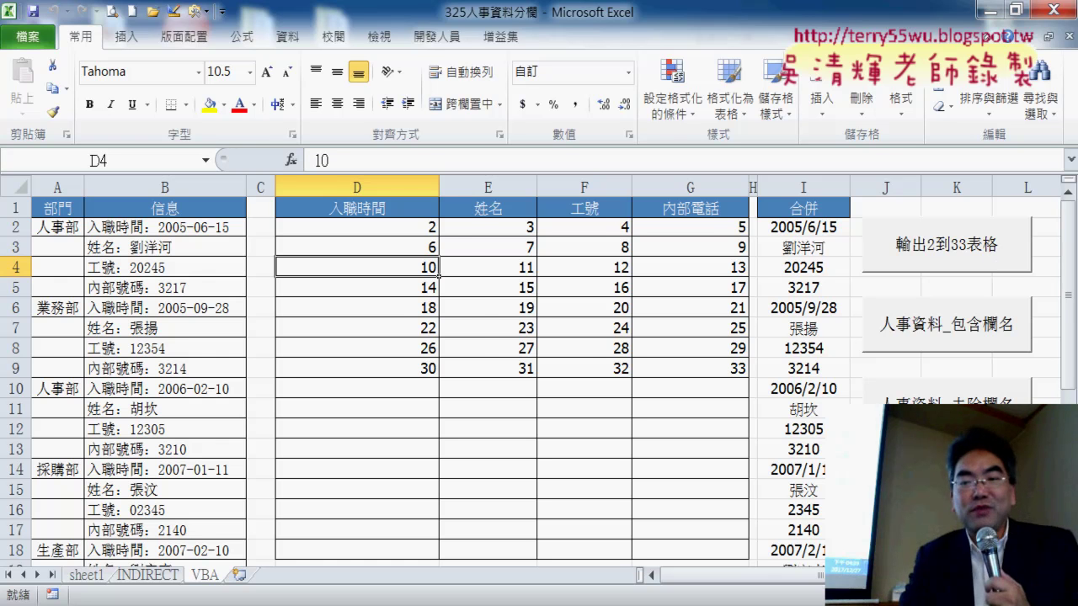
# Output the unlabelled personnel data and select the serial-number hire dates in D2:D9.
pyautogui.click(943, 397)
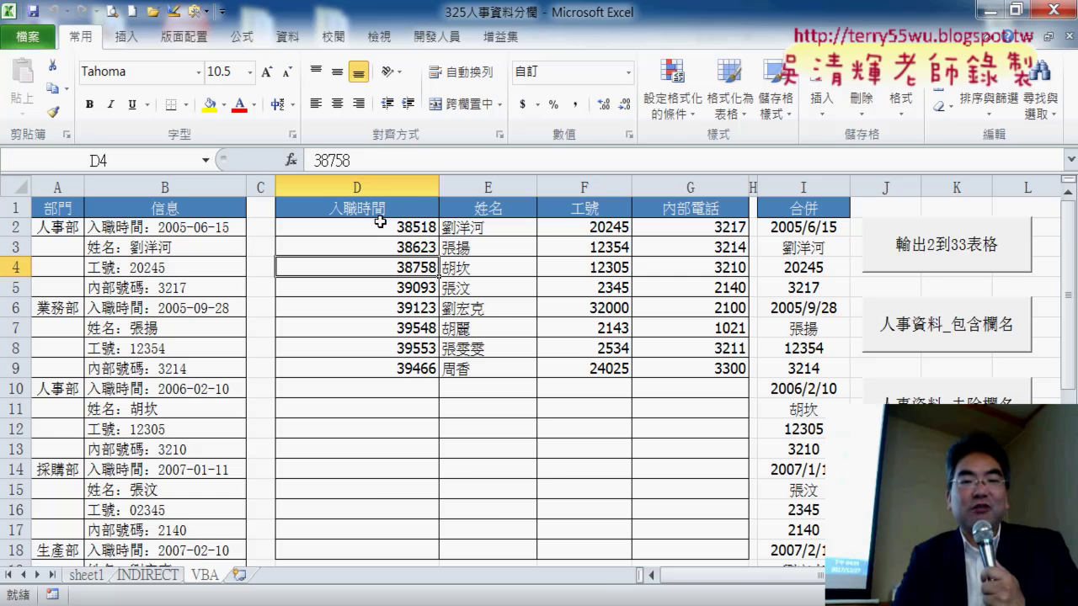
pyautogui.moveTo(375, 223); pyautogui.dragTo(372, 364)
# Copy the yyyy/m/d custom format code from D2:D9's Format Cells dialog.
pyautogui.rightClick(373, 286)
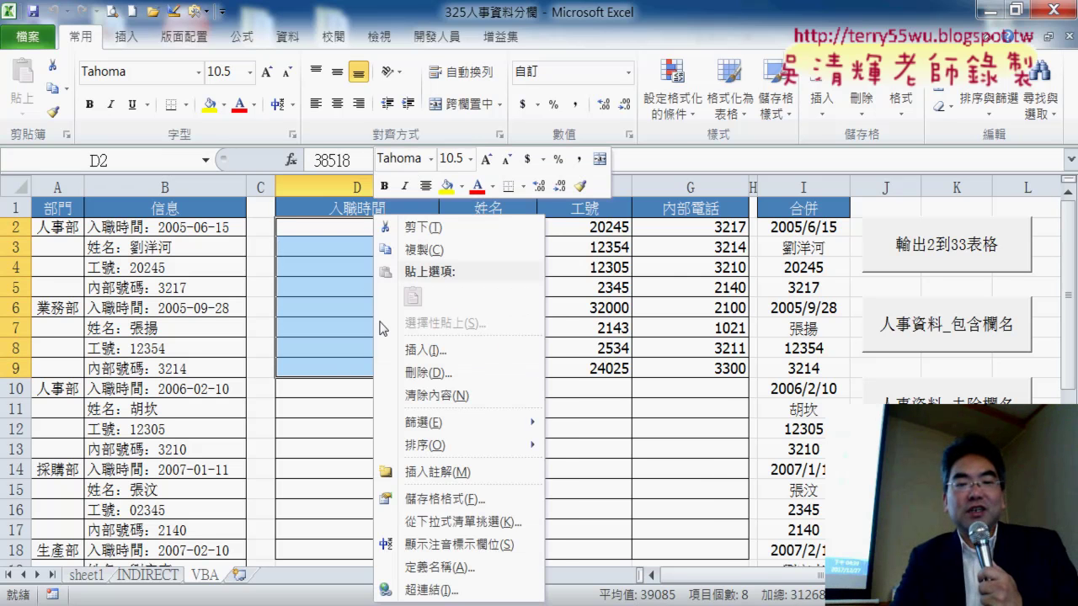
pyautogui.click(405, 495)
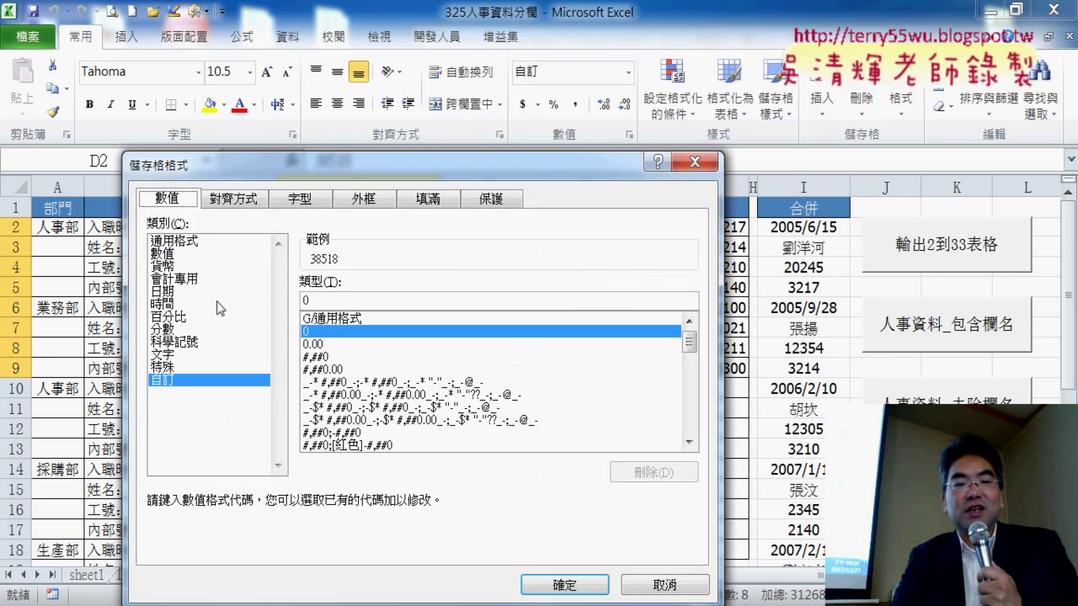
pyautogui.click(166, 293)
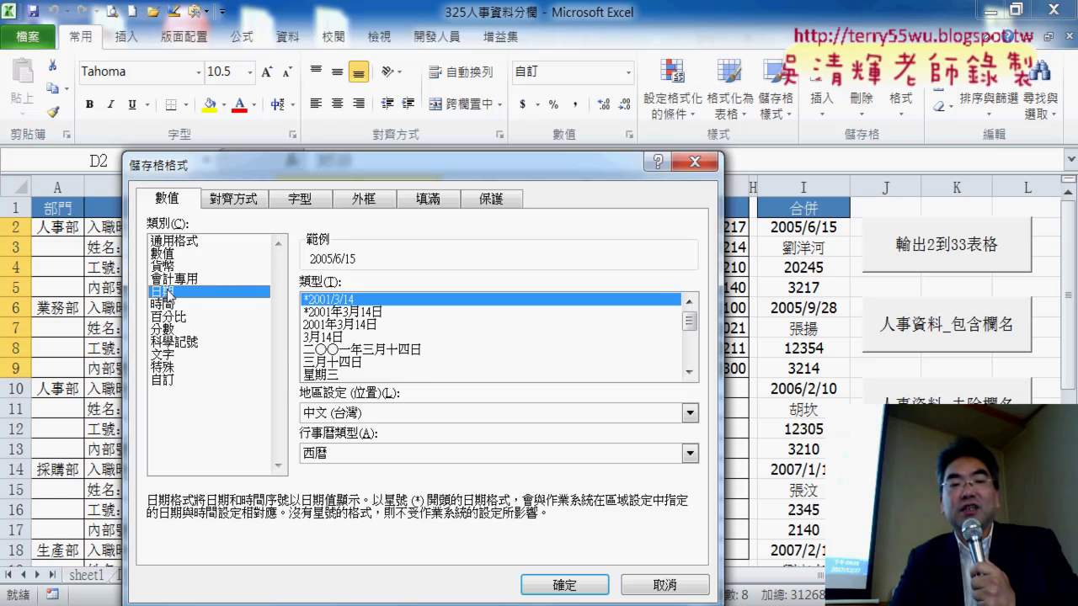
pyautogui.click(164, 380)
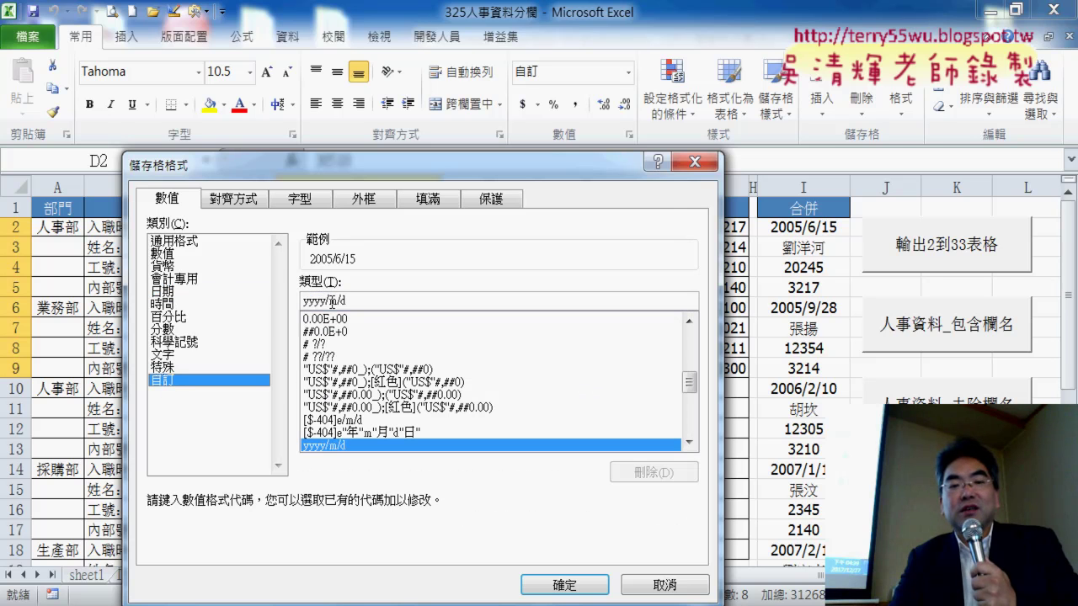
pyautogui.moveTo(347, 300); pyautogui.dragTo(298, 300)
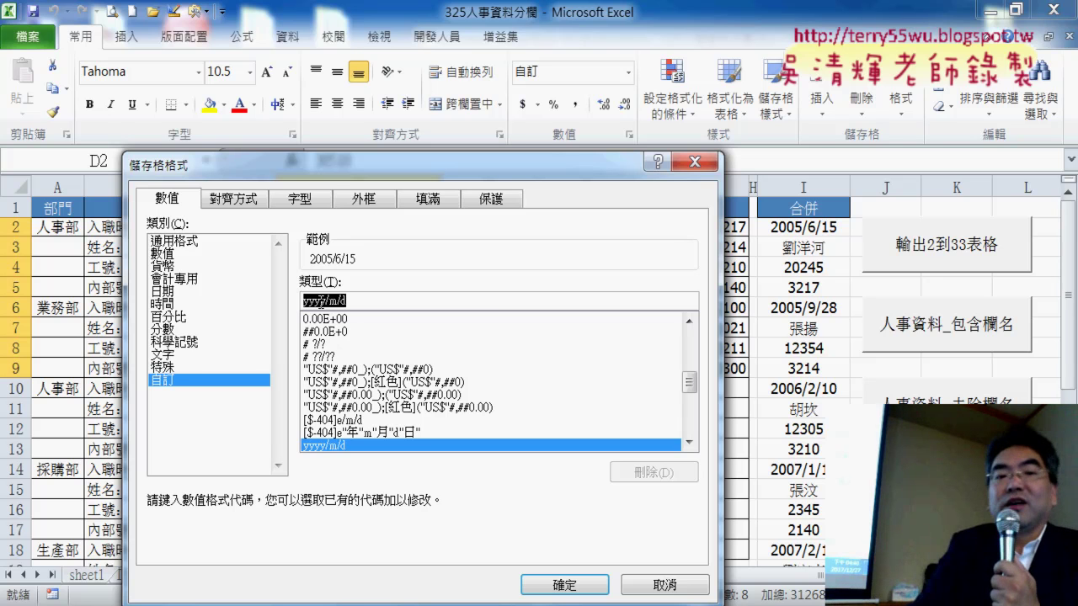
pyautogui.rightClick(345, 301)
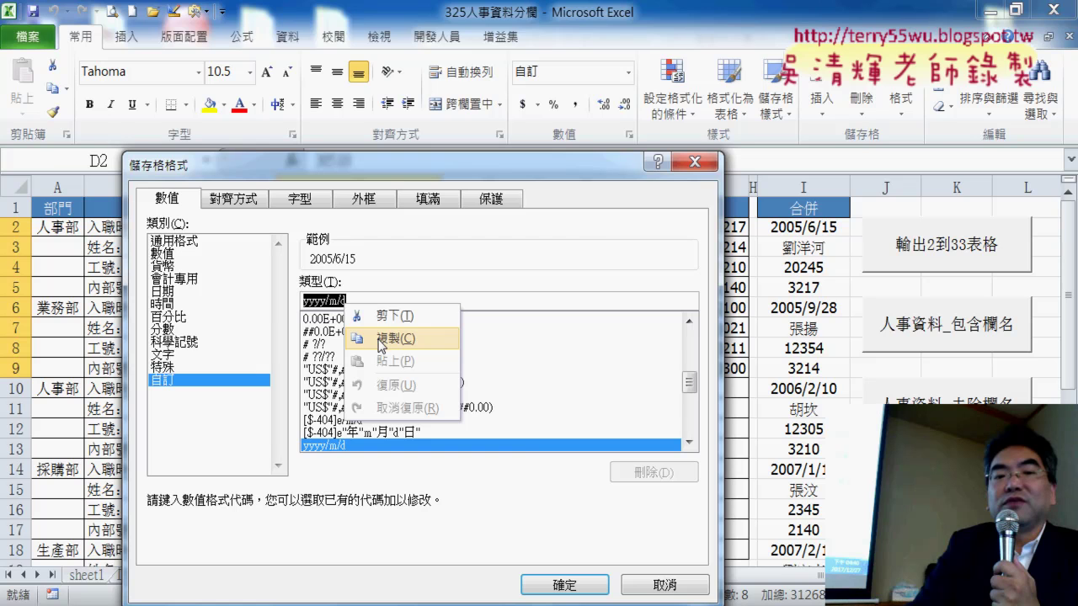
pyautogui.click(380, 337)
# Cancel Format Cells and open the macro code at the NumberFormatLocal line.
pyautogui.click(664, 584)
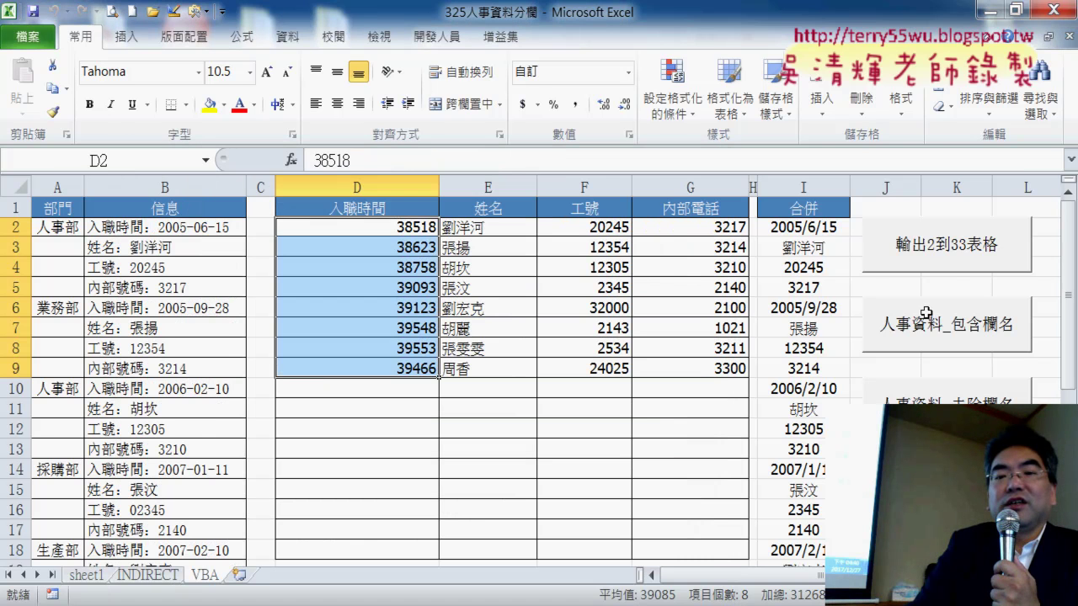
pyautogui.rightClick(951, 244)
pyautogui.click(867, 399)
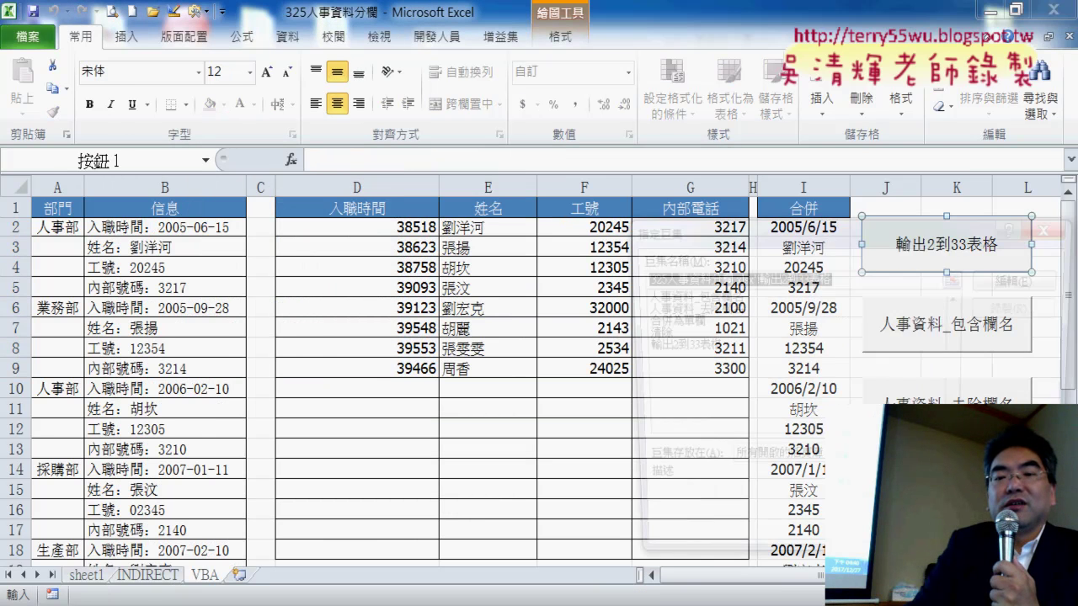
pyautogui.click(1023, 278)
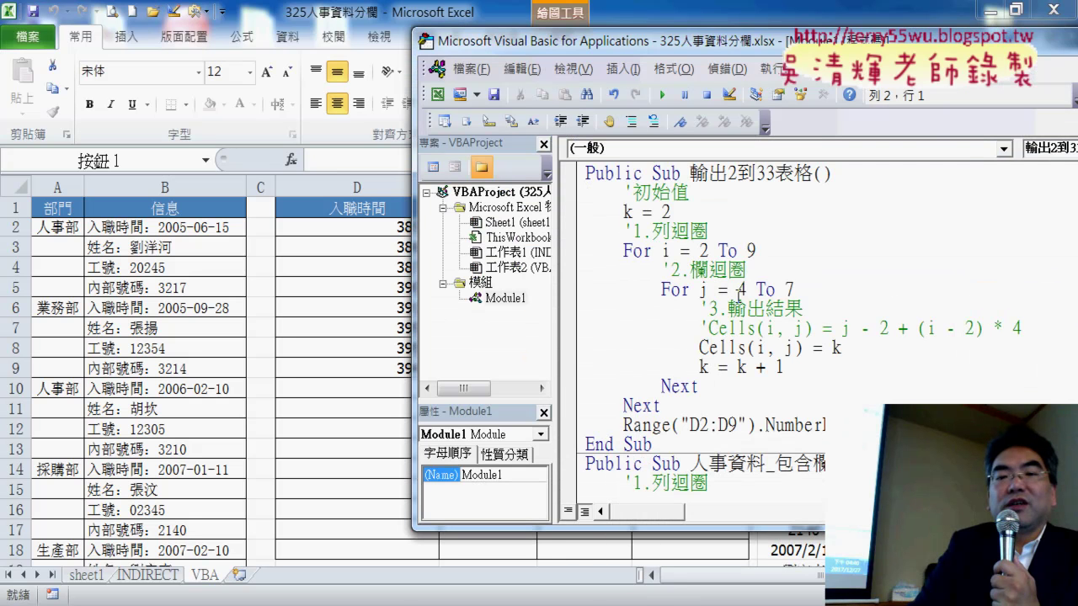
pyautogui.moveTo(823, 425); pyautogui.dragTo(623, 425)
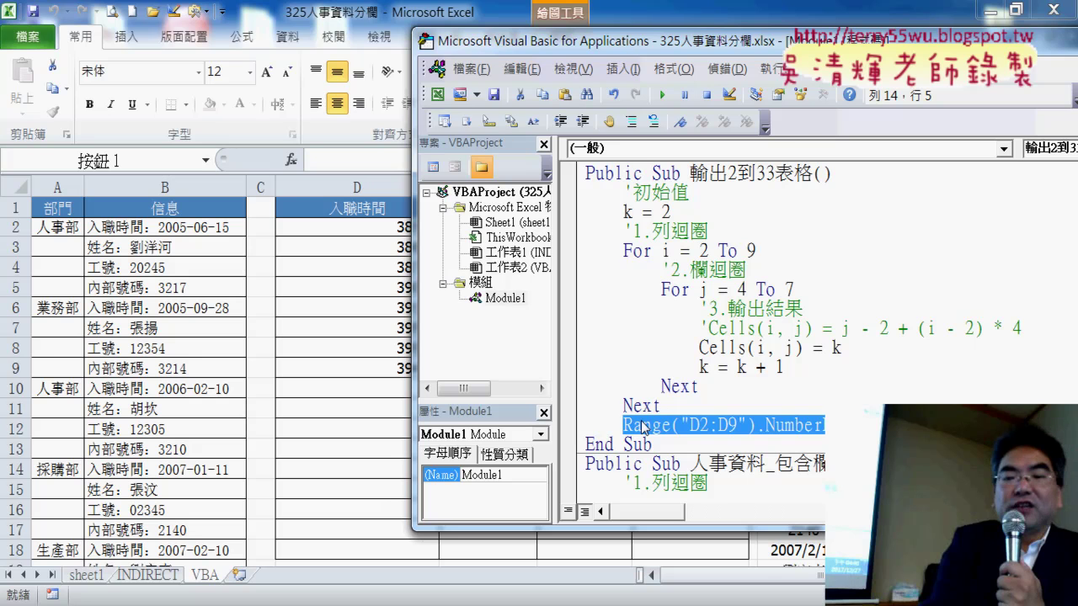
# Add Range("D2:D9").NumberFormatLocal = "yyyy/m/d" after the outer Next in 人事資料_去除欄名.
pyautogui.scroll(-4, 859, 363)
pyautogui.scroll(-2, 842, 354)
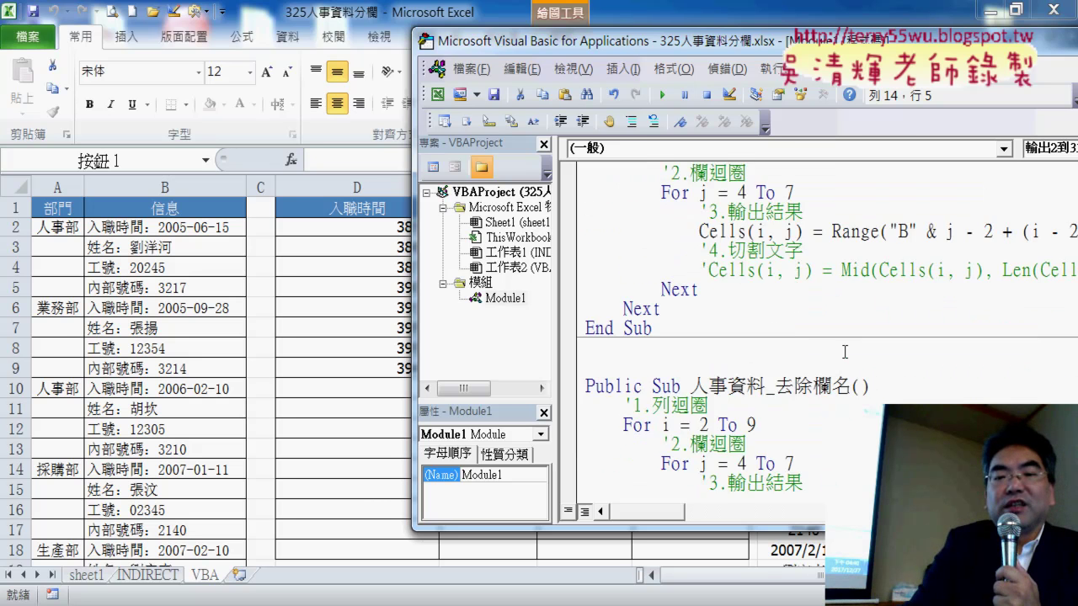
pyautogui.scroll(-2, 816, 295)
pyautogui.scroll(-1, 799, 390)
pyautogui.click(671, 409)
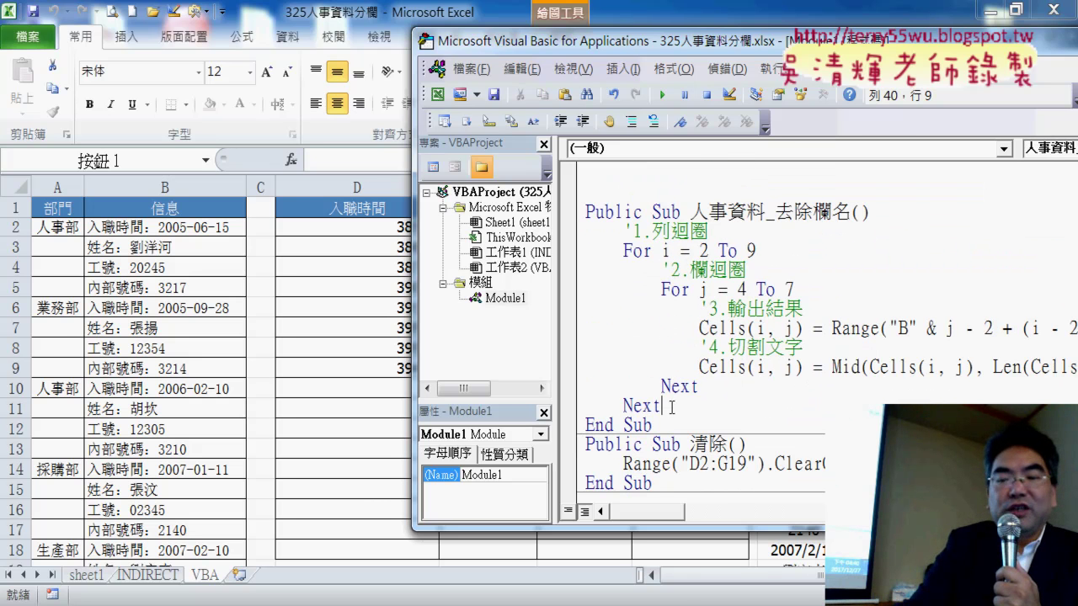
pyautogui.press('Return')
pyautogui.hotkey('ctrl', 'v')
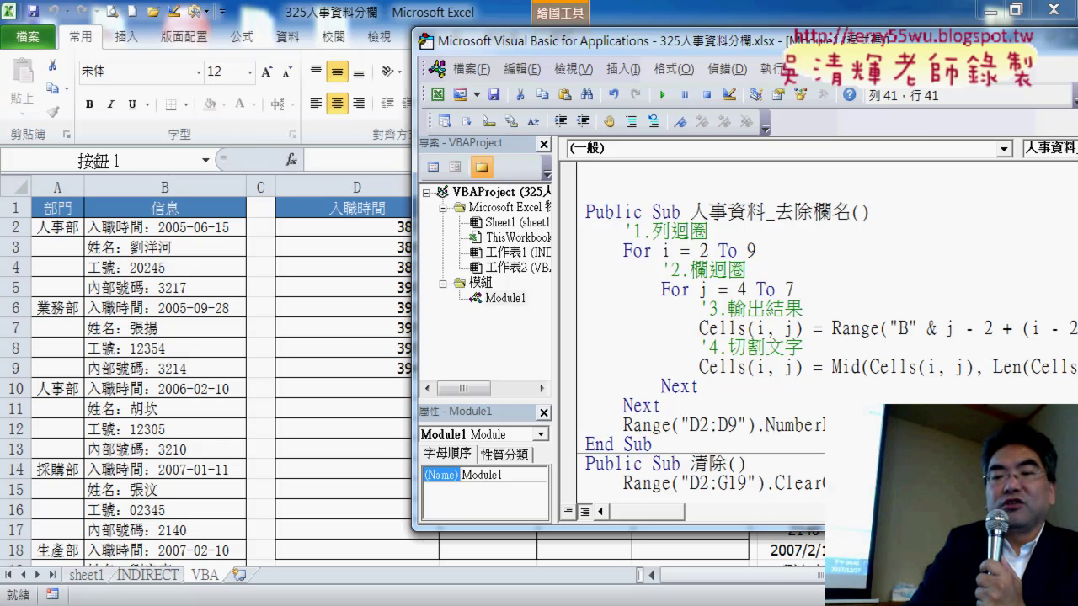
pyautogui.press('Right')
pyautogui.press('Right')
pyautogui.press('Right')
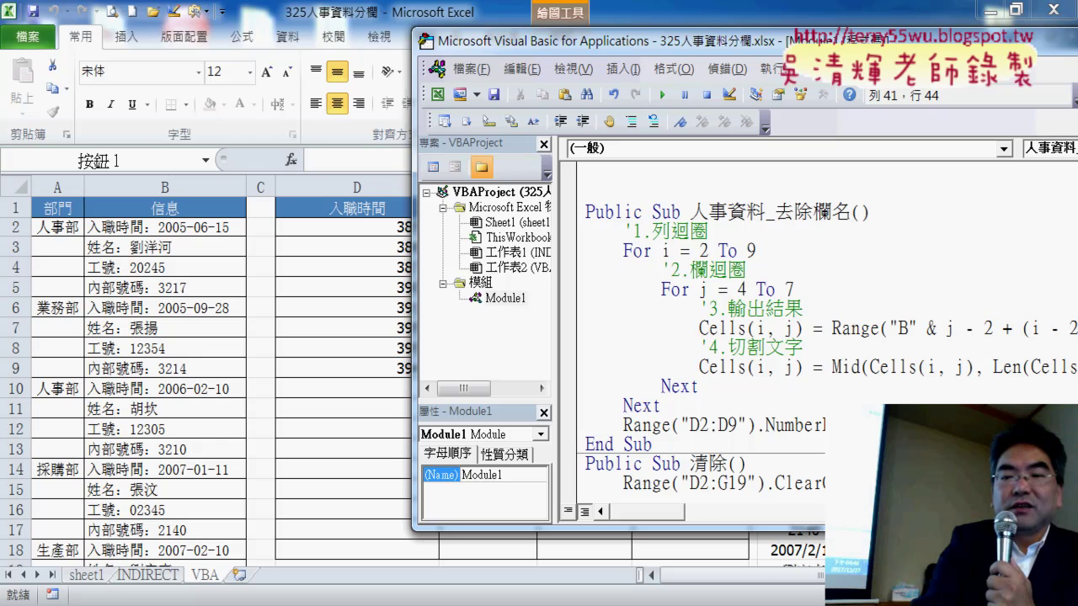
pyautogui.press('Right')
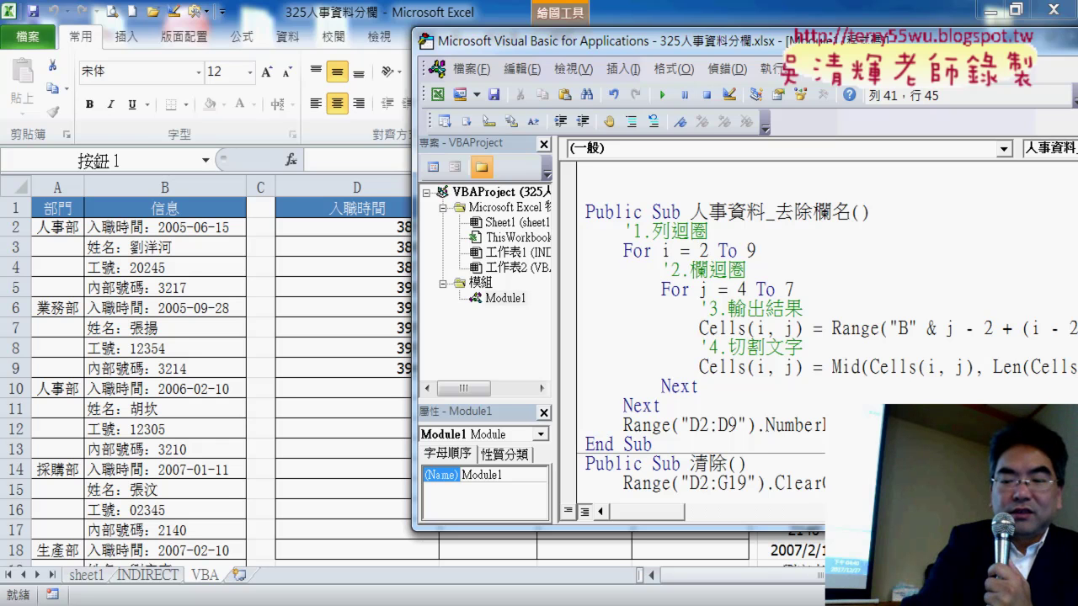
pyautogui.press('Right')
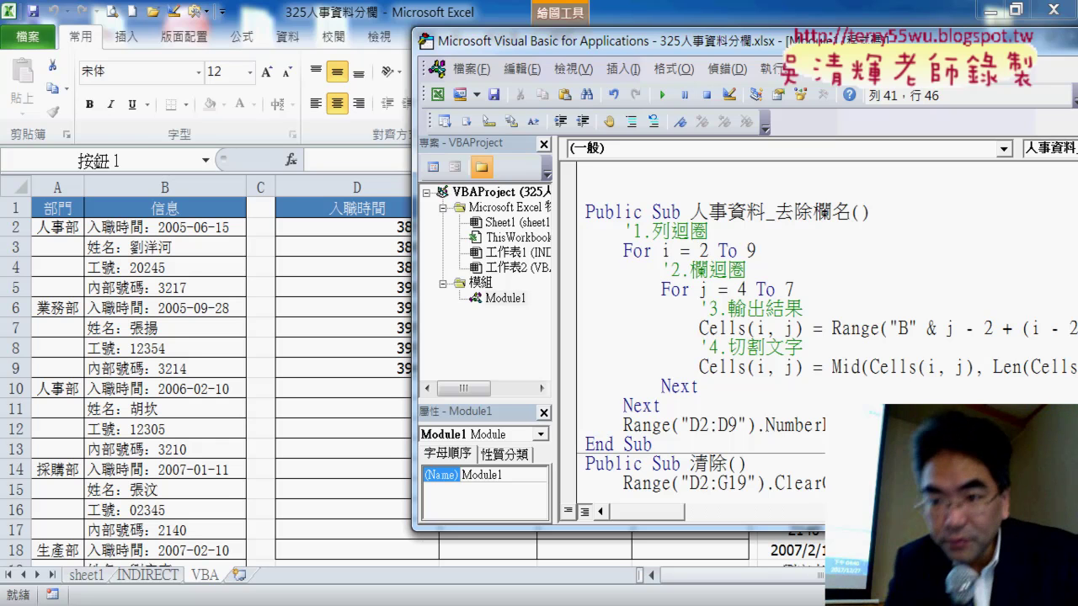
pyautogui.press('Right')
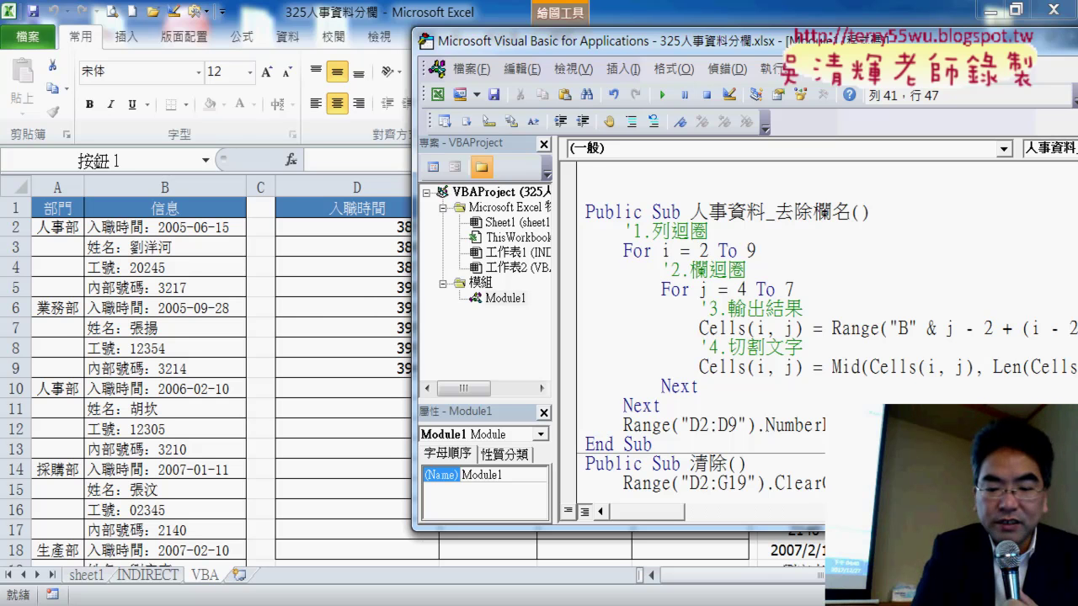
pyautogui.press('Right')
pyautogui.press('Right')
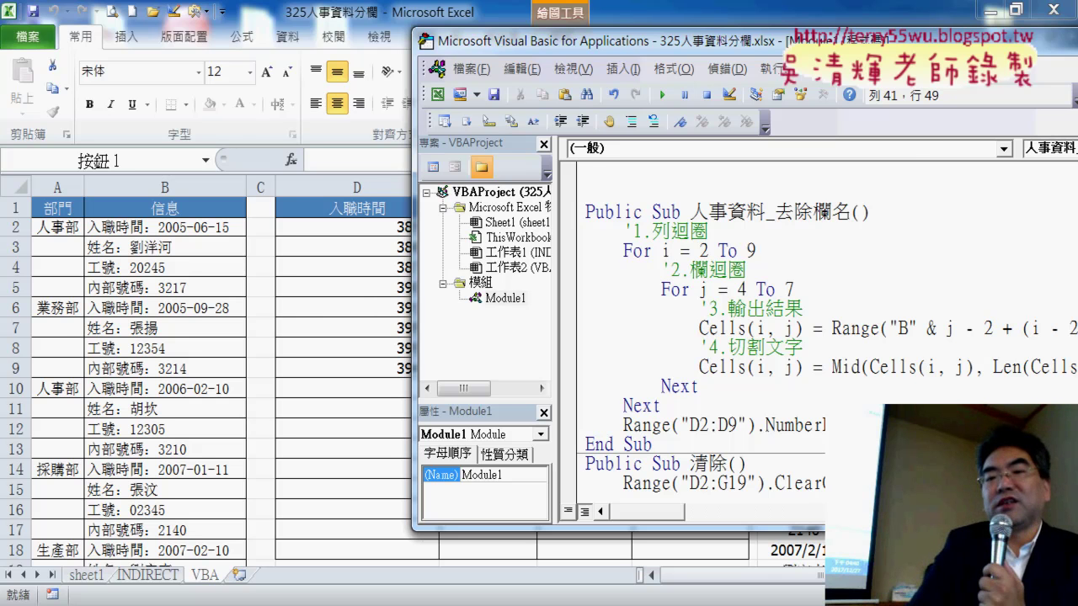
pyautogui.moveTo(842, 40); pyautogui.dragTo(683, 47)
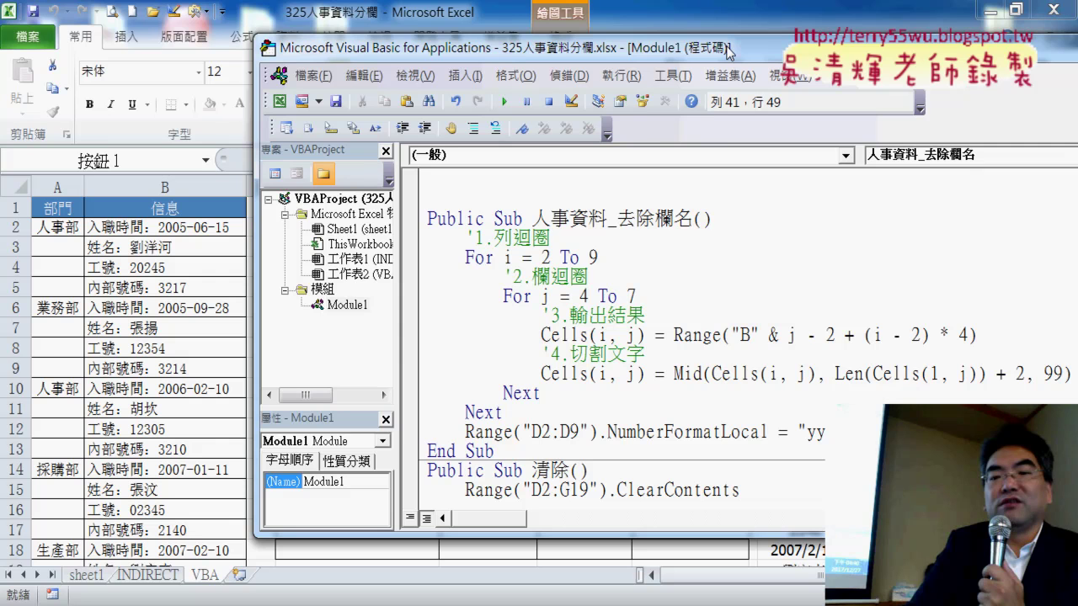
# Test the macros, alternating D2:G9 between 2 to 33 and personnel data with real dates.
pyautogui.click(811, 8)
pyautogui.click(1051, 318)
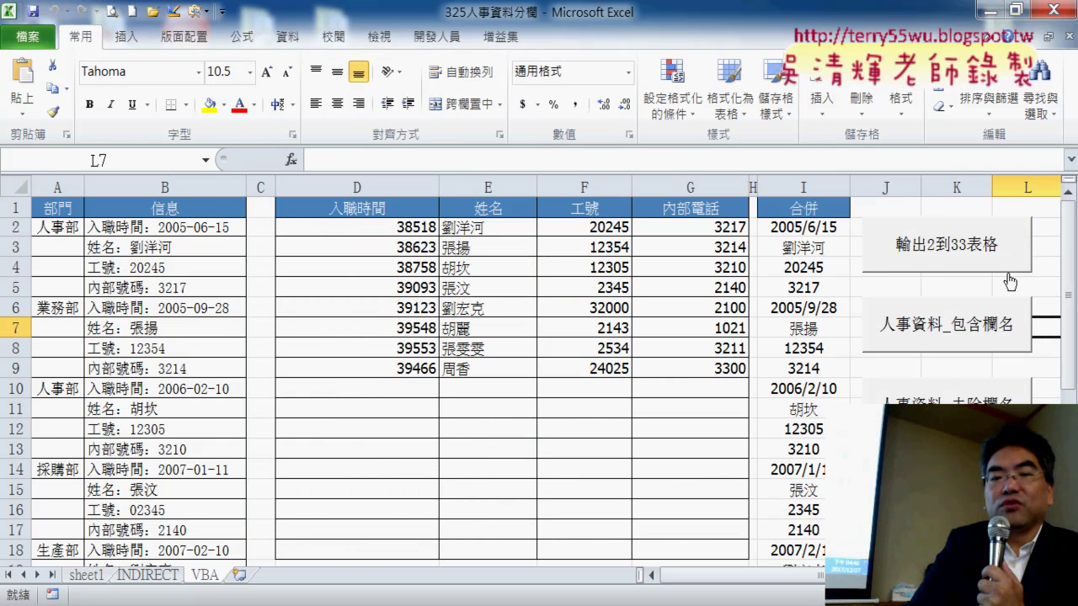
pyautogui.click(971, 246)
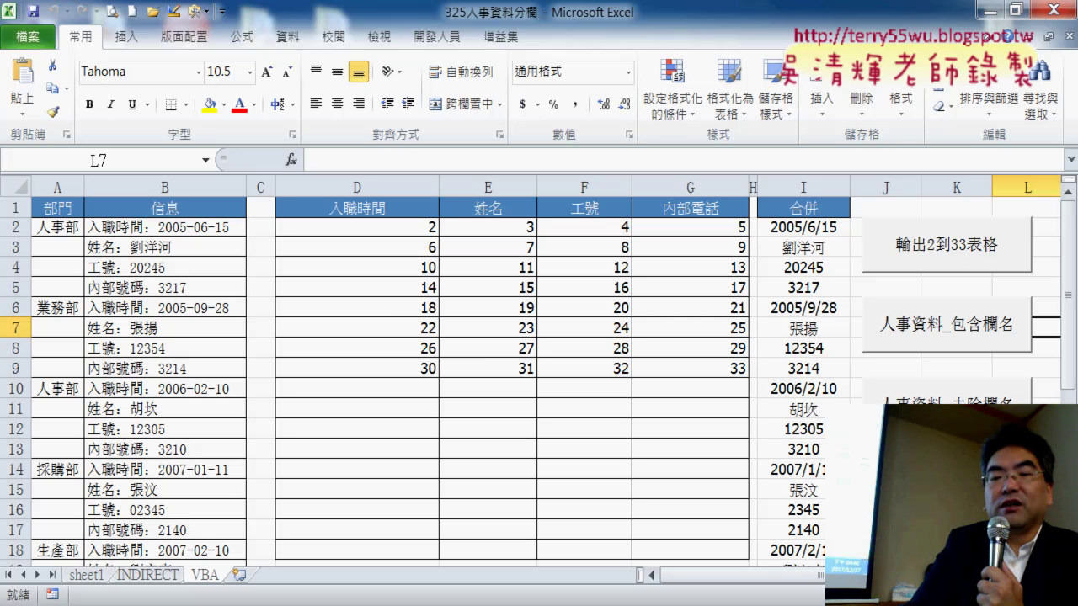
pyautogui.click(946, 408)
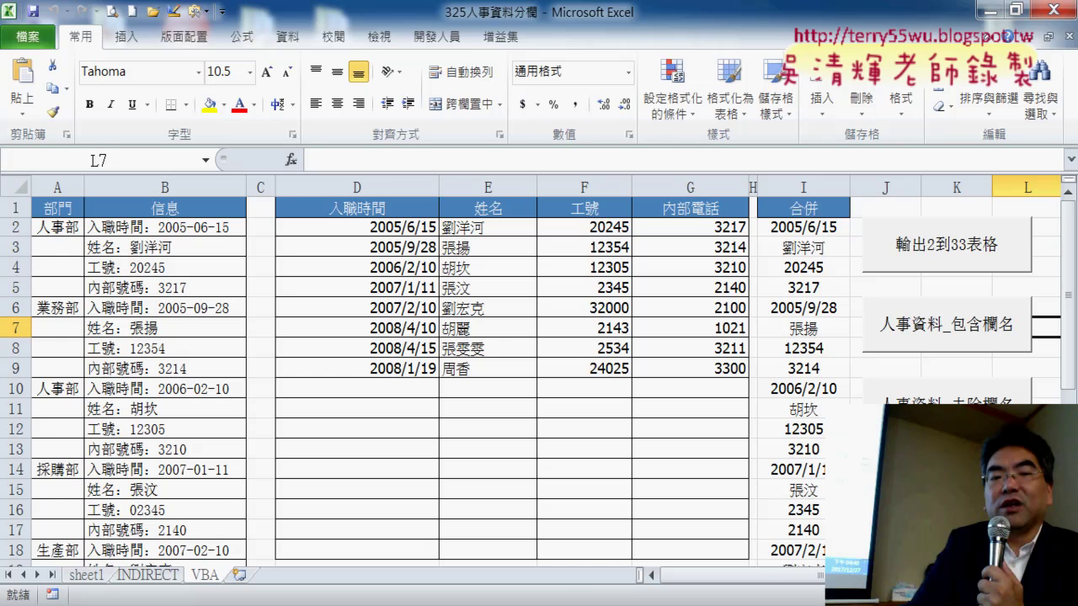
pyautogui.moveTo(405, 227); pyautogui.dragTo(422, 362)
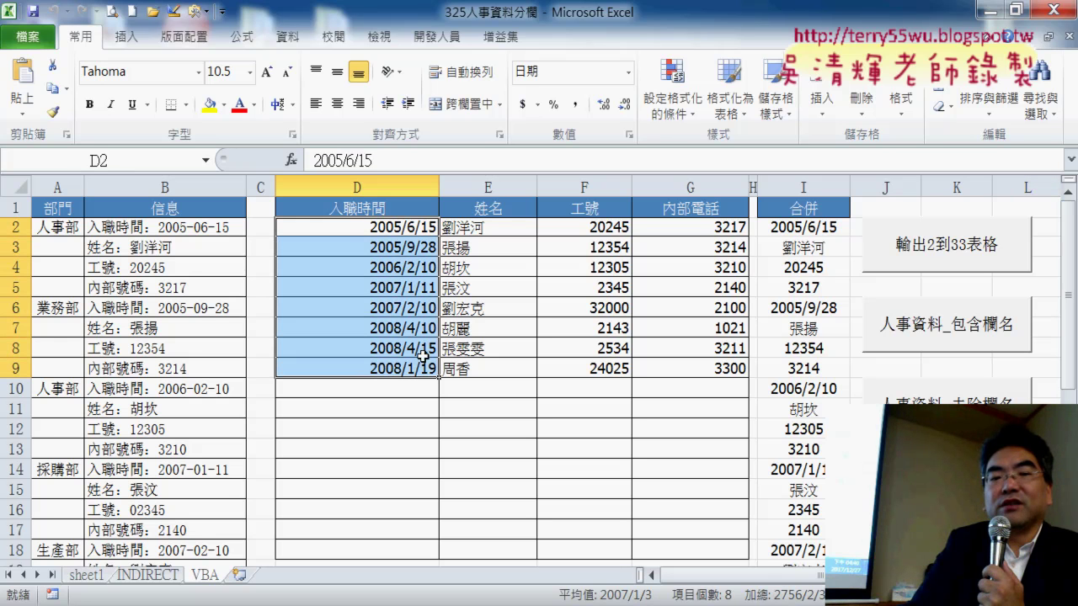
pyautogui.click(966, 244)
pyautogui.click(933, 392)
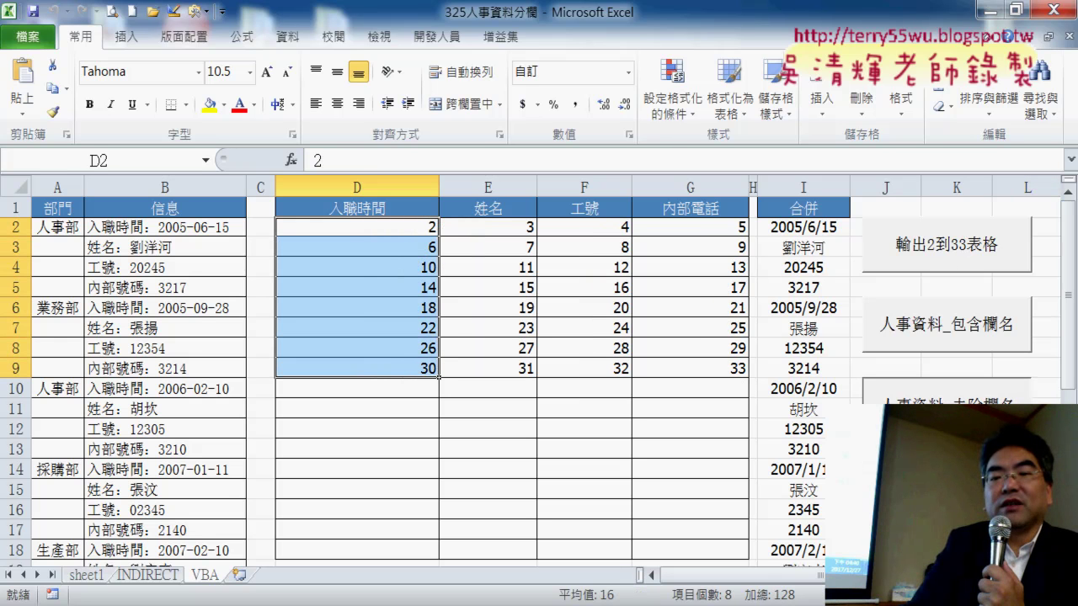
# Open the 人事資料_去除欄名 macro's code through 指定巨集 > 編輯.
pyautogui.rightClick(926, 404)
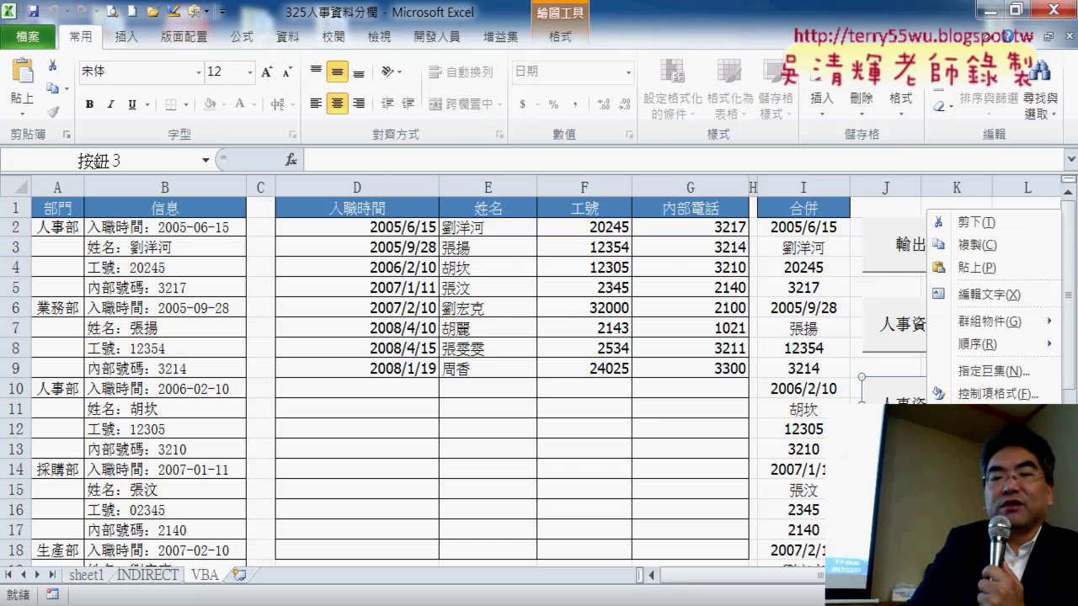
pyautogui.click(968, 367)
pyautogui.click(1008, 235)
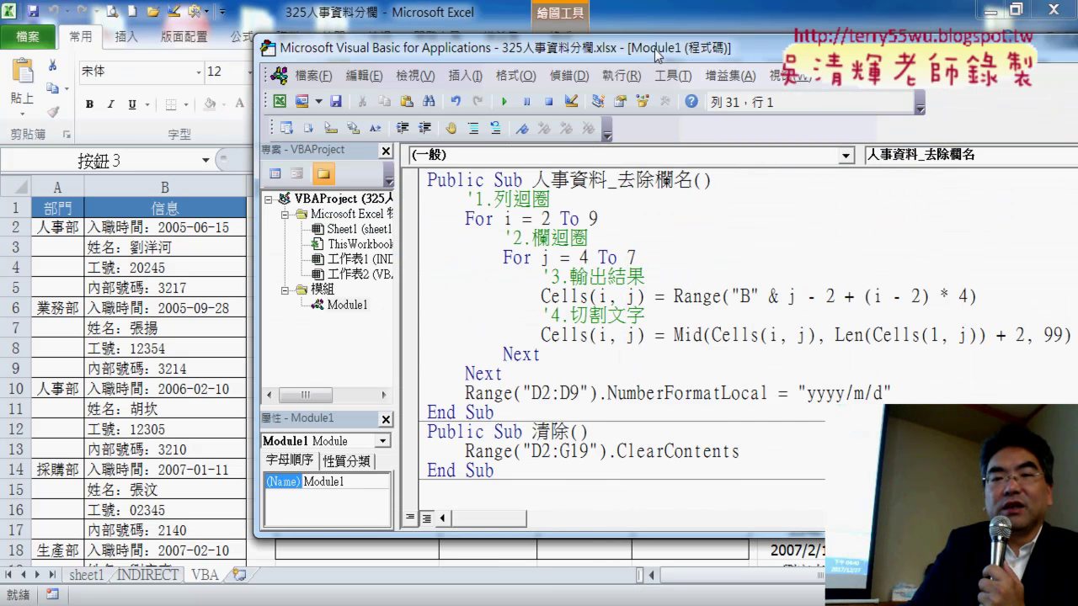
pyautogui.moveTo(660, 49); pyautogui.dragTo(439, 44)
pyautogui.moveTo(699, 383); pyautogui.dragTo(256, 382)
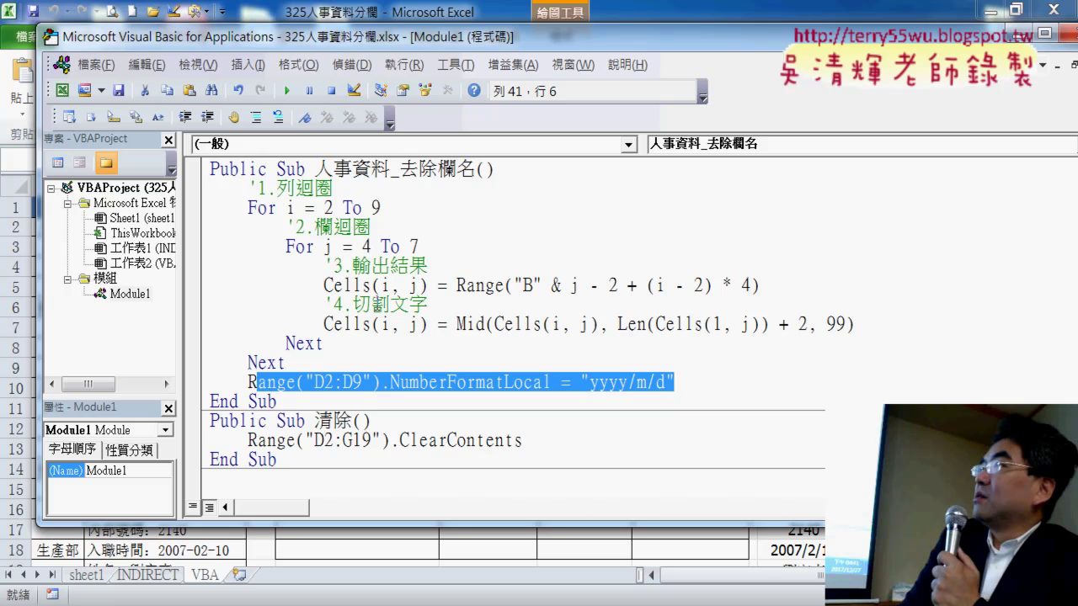
pyautogui.moveTo(456, 324); pyautogui.dragTo(867, 321)
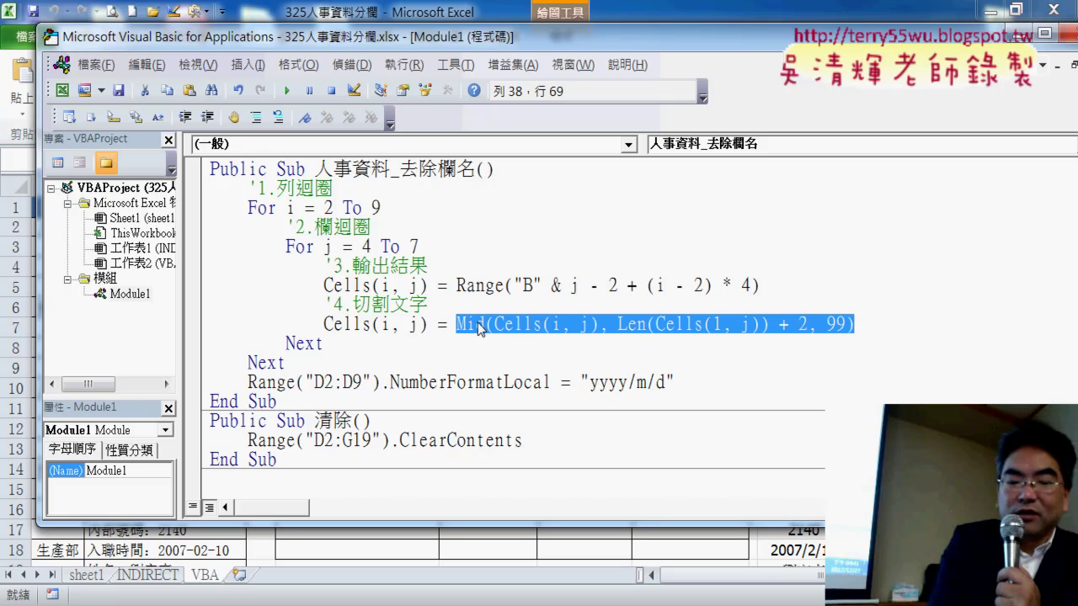
pyautogui.moveTo(648, 185); pyautogui.dragTo(623, 251)
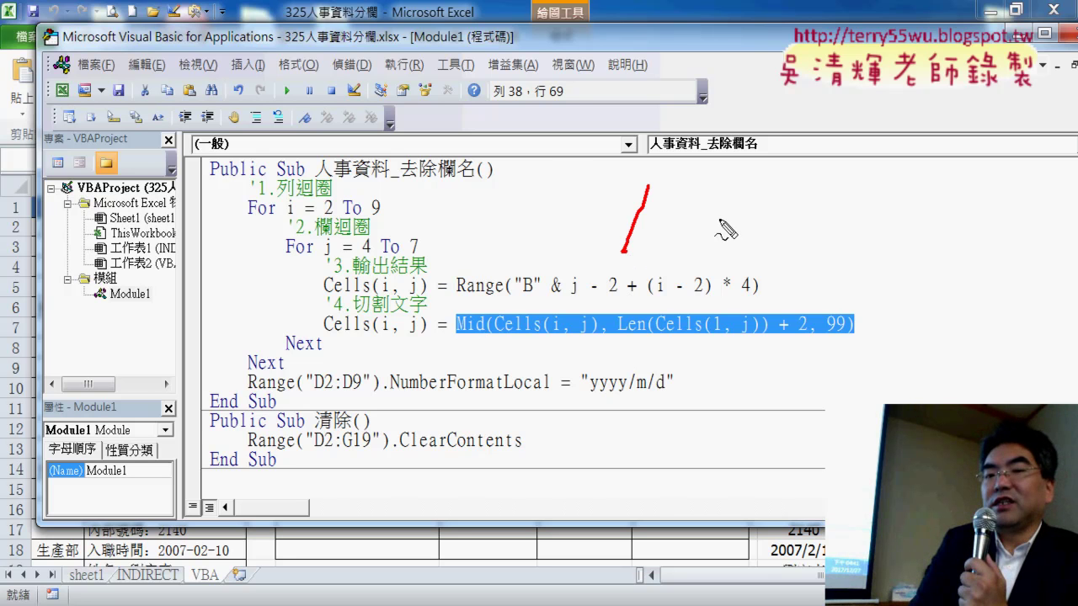
pyautogui.moveTo(768, 194); pyautogui.dragTo(743, 250)
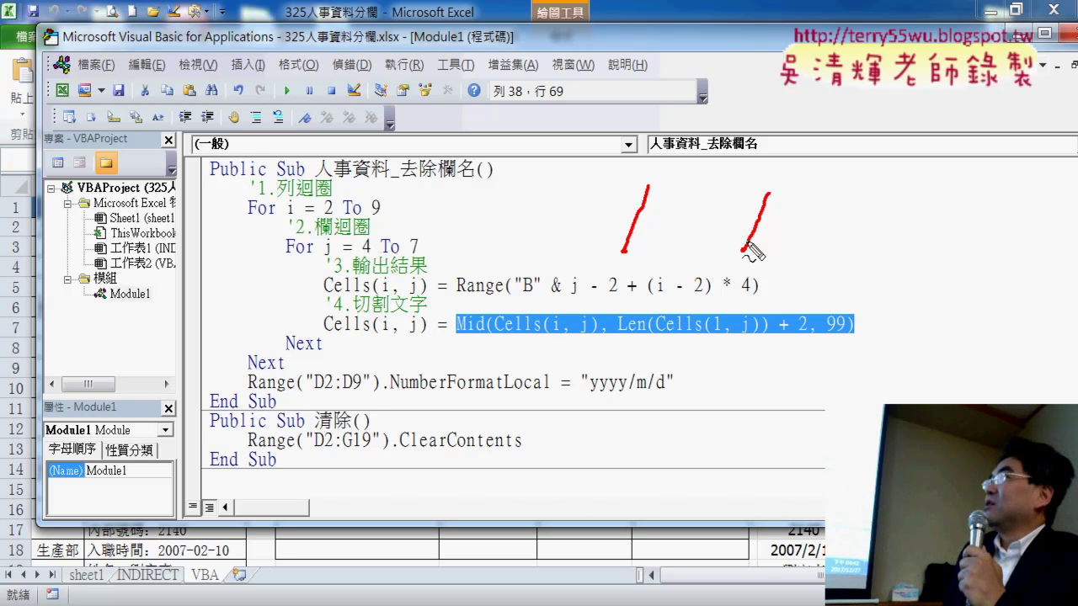
pyautogui.press('Escape')
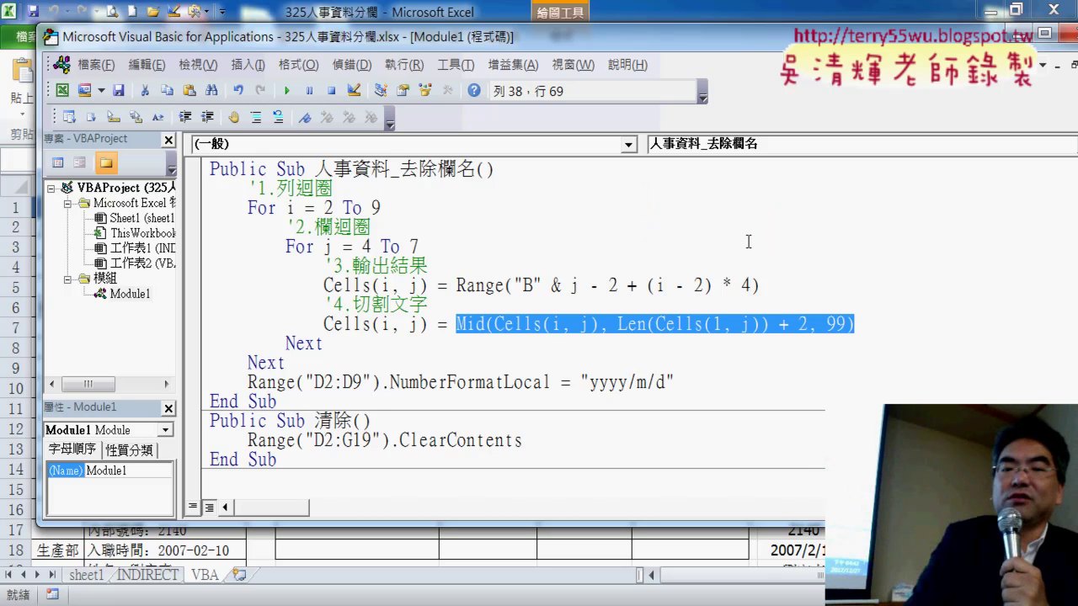
# Highlight the Mid(...) expression and its Cells(i, j) target, then add a blank line below line 7.
pyautogui.click(644, 324)
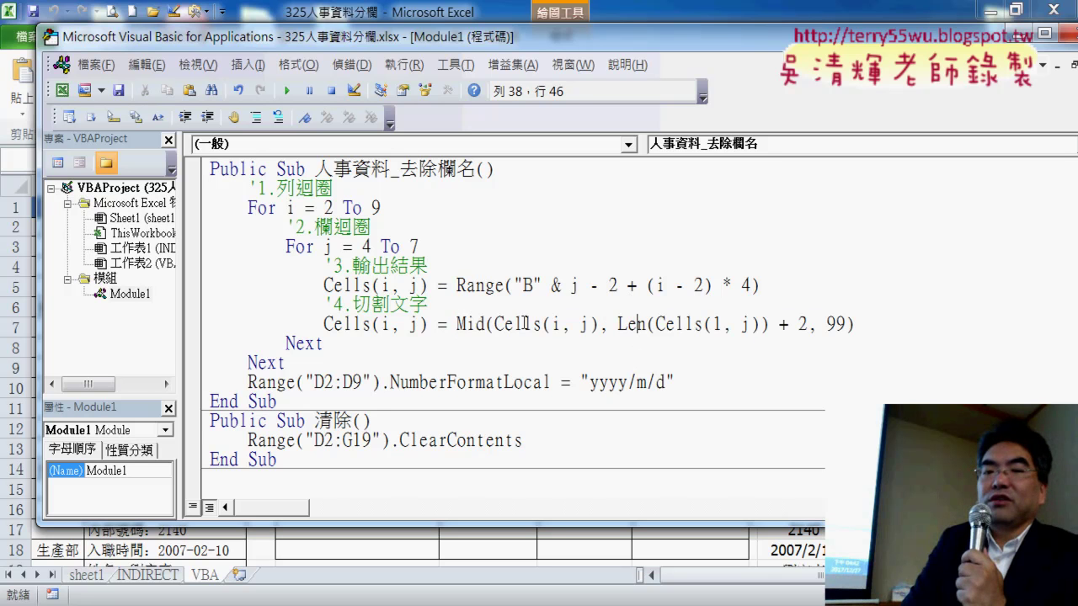
pyautogui.moveTo(457, 324); pyautogui.dragTo(889, 326)
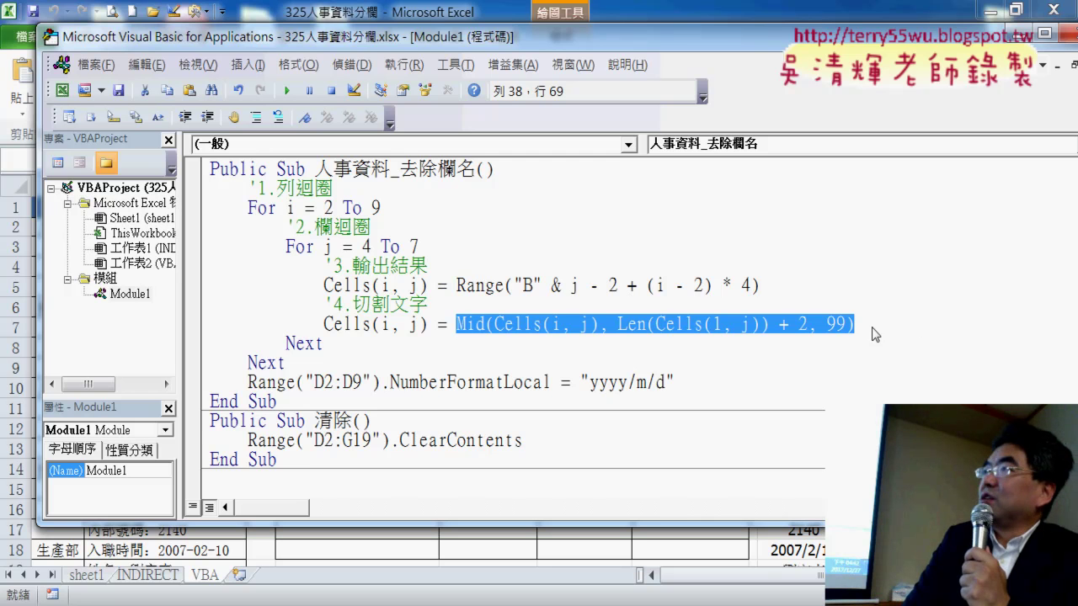
pyautogui.moveTo(437, 325); pyautogui.dragTo(314, 324)
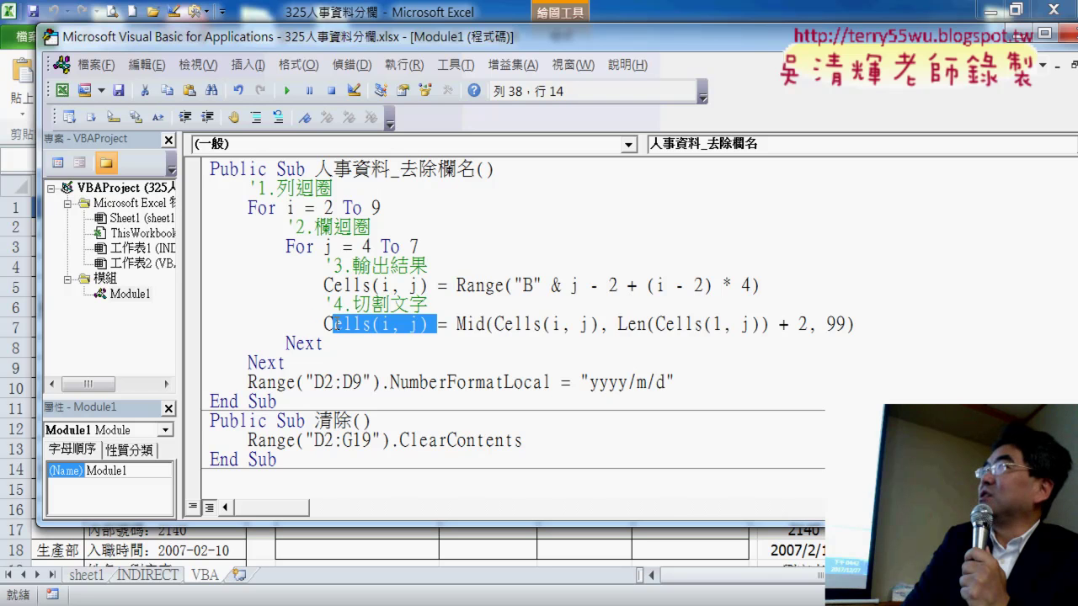
pyautogui.moveTo(334, 323); pyautogui.dragTo(324, 323)
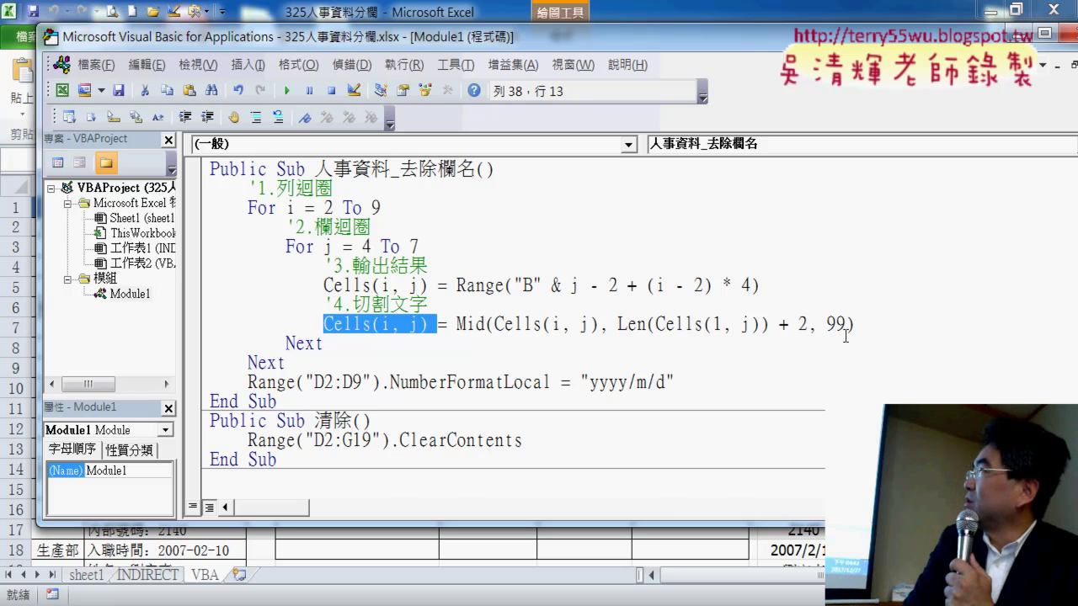
pyautogui.click(845, 330)
pyautogui.press('Return')
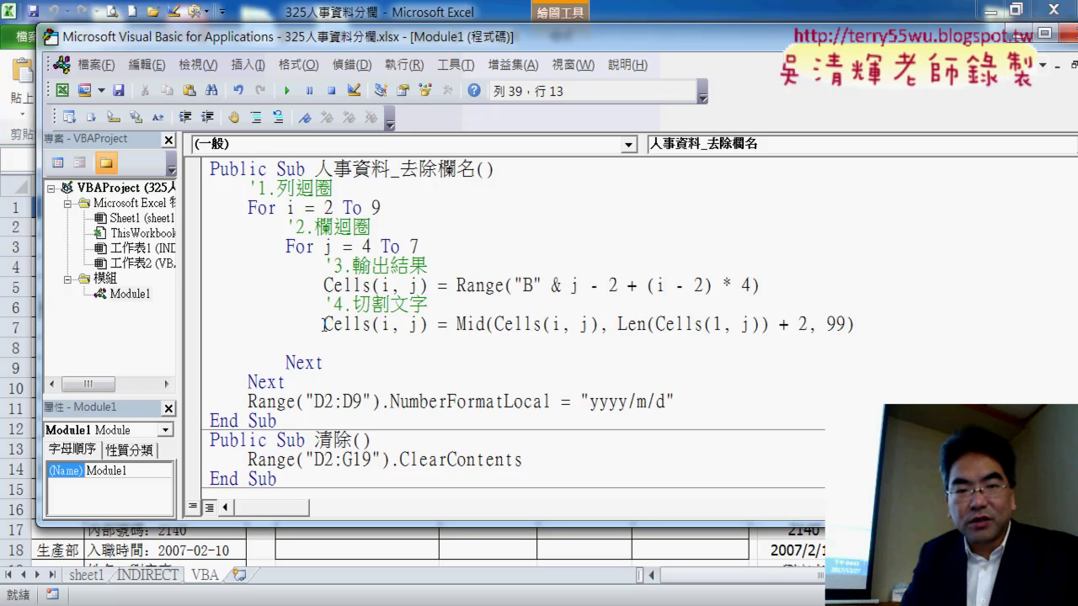
# Add a line that assigns CStr(Cells(i, j)) to Cells(i, j).
pyautogui.moveTo(325, 324); pyautogui.dragTo(448, 330)
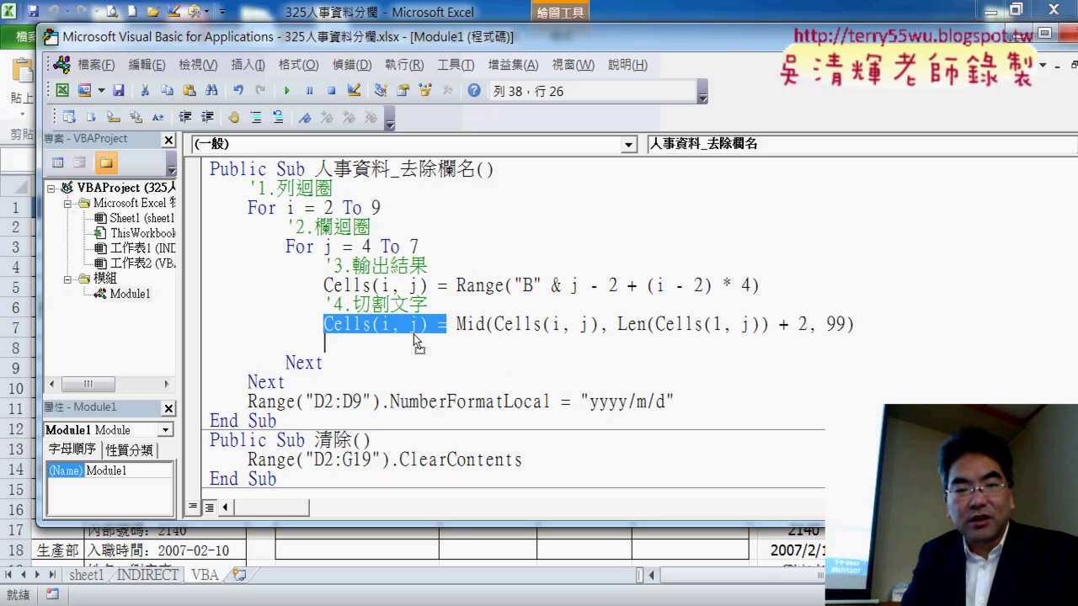
pyautogui.moveTo(414, 342); pyautogui.dragTo(414, 342)
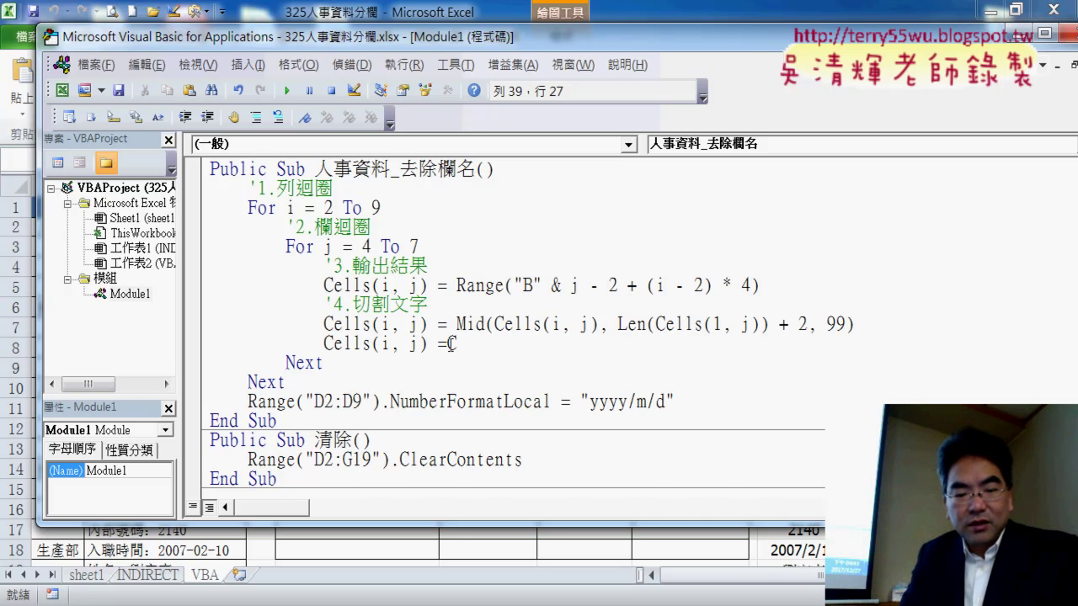
pyautogui.write('str')
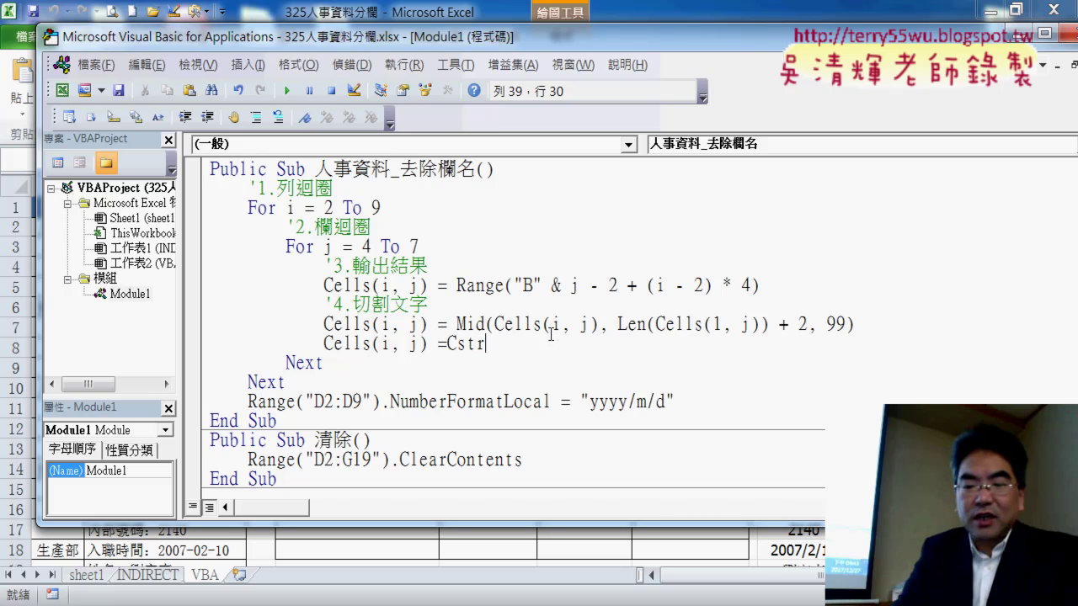
pyautogui.write('(')
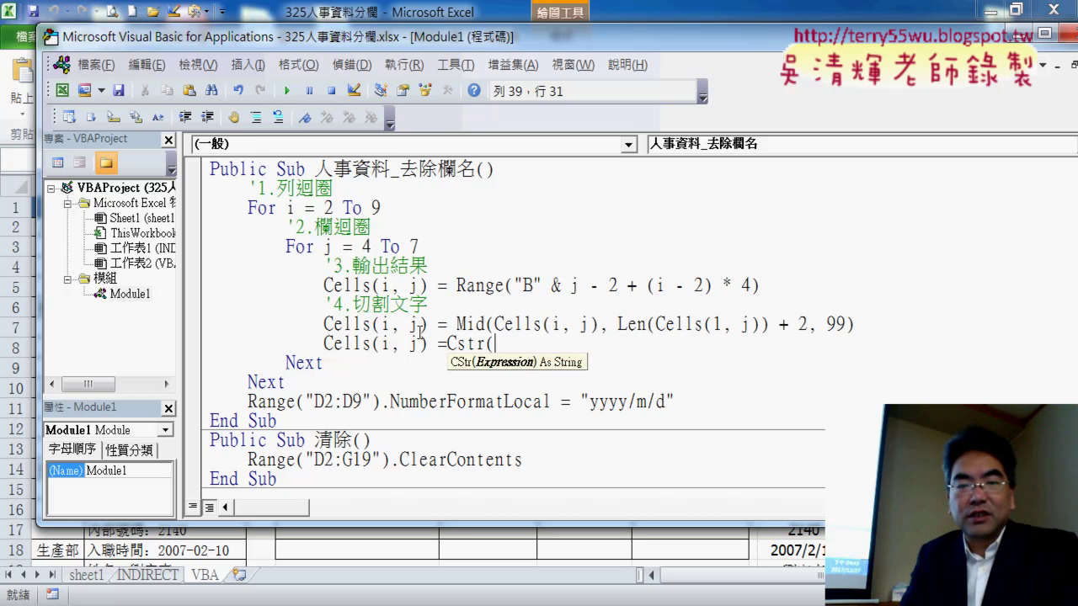
pyautogui.moveTo(425, 344); pyautogui.dragTo(341, 343)
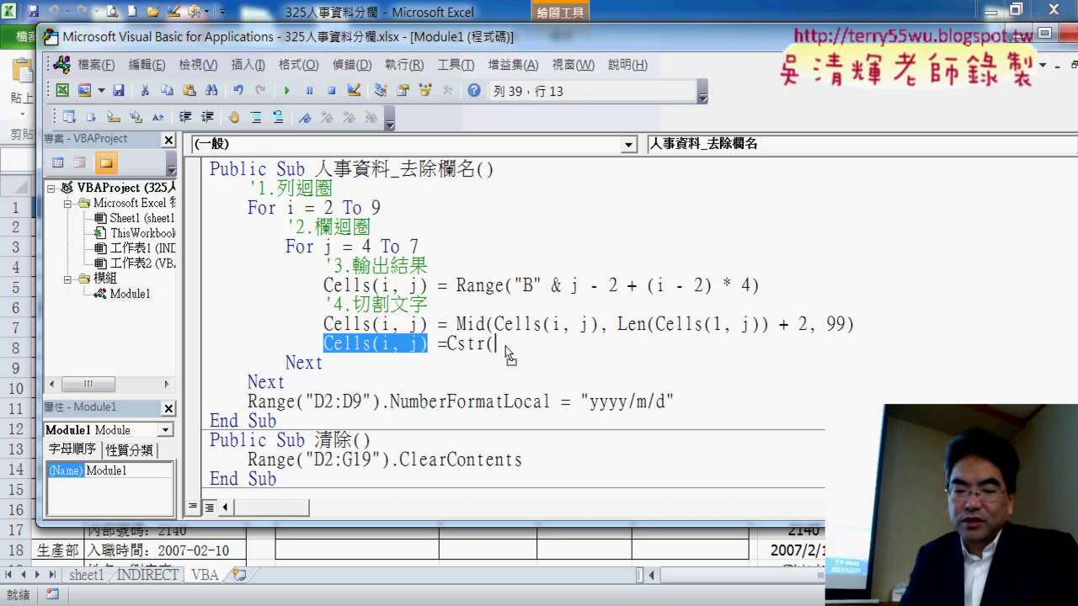
pyautogui.moveTo(505, 346); pyautogui.dragTo(505, 346)
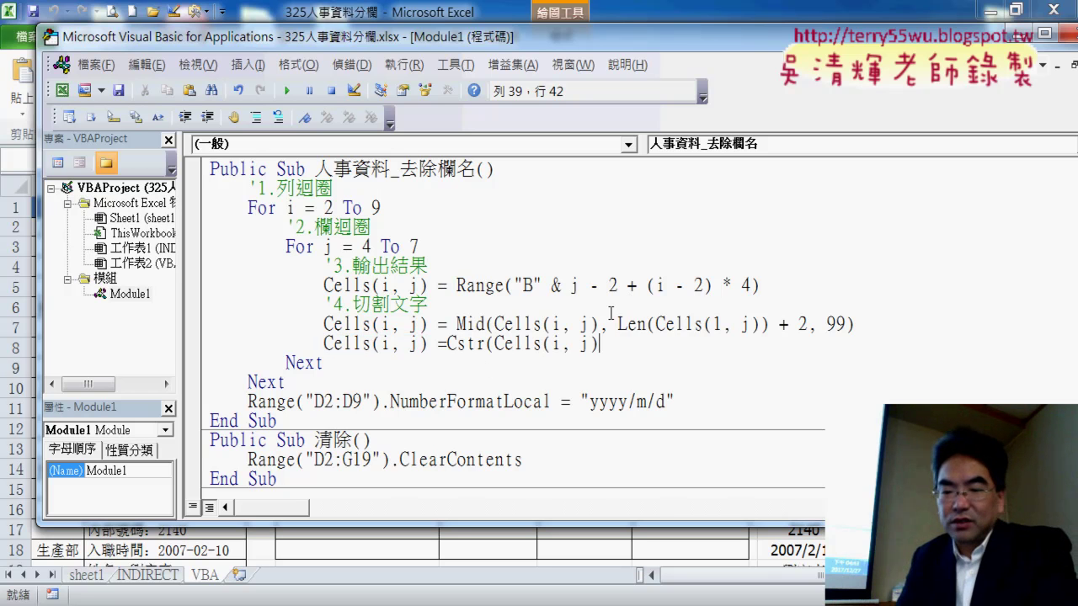
pyautogui.write(')')
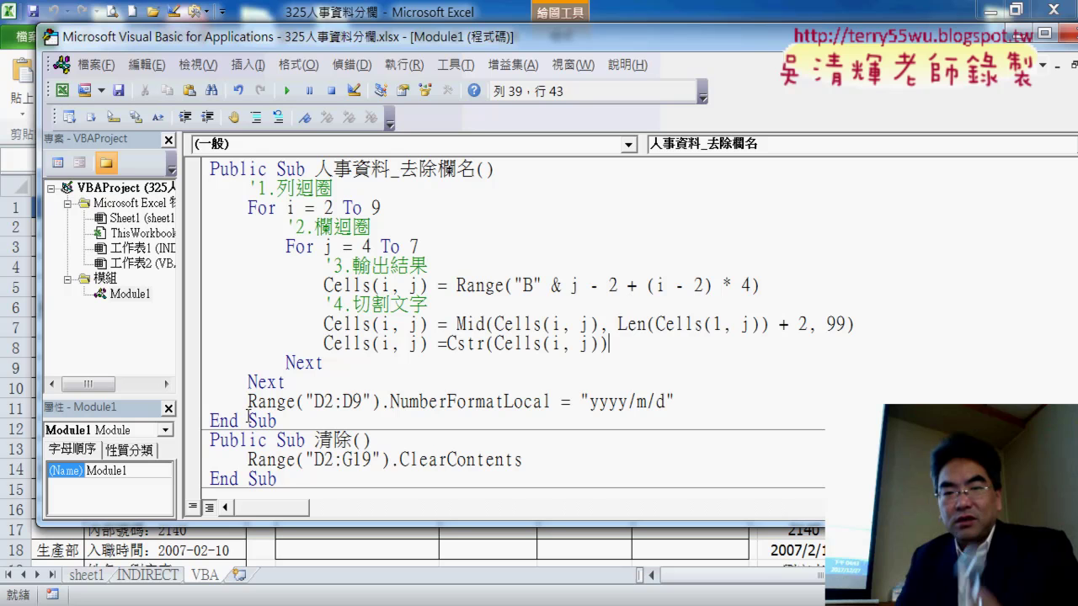
# Comment out the D2:D9 date-format line and set a breakpoint on the CStr line.
pyautogui.click(250, 401)
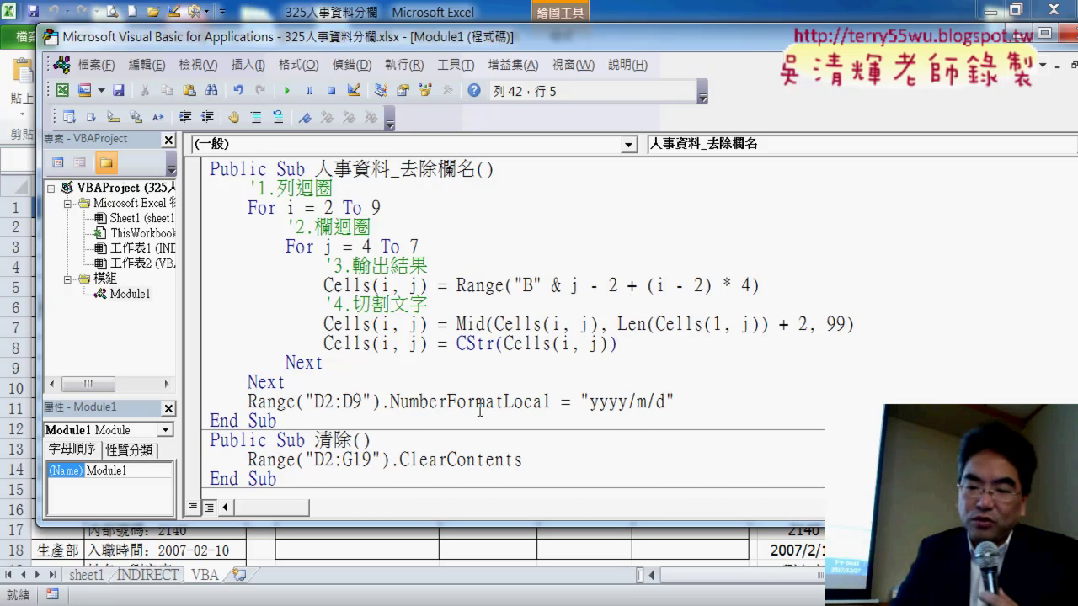
pyautogui.write("'")
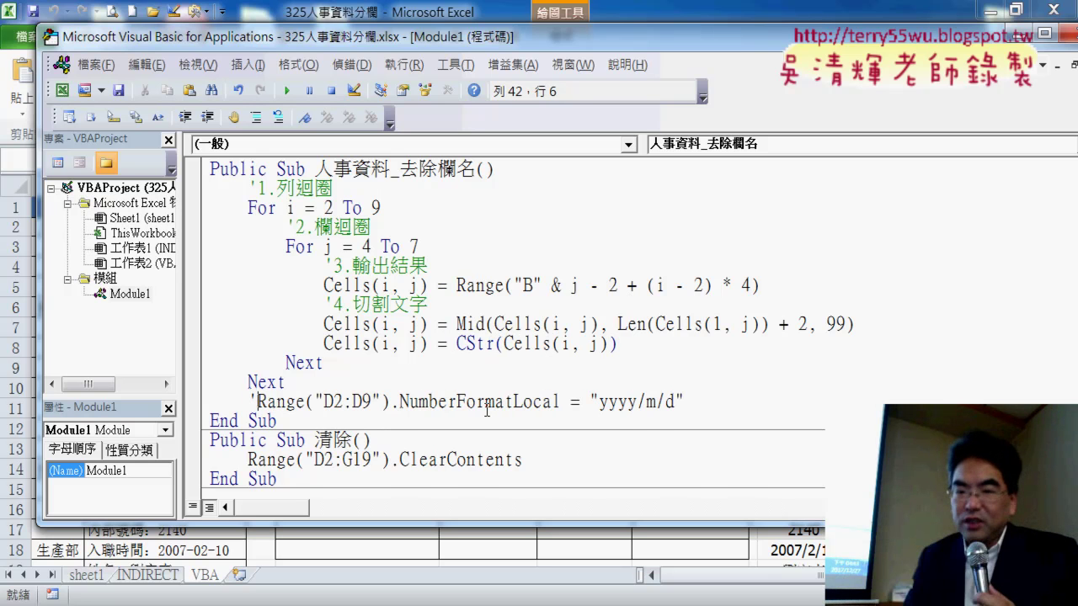
pyautogui.click(603, 345)
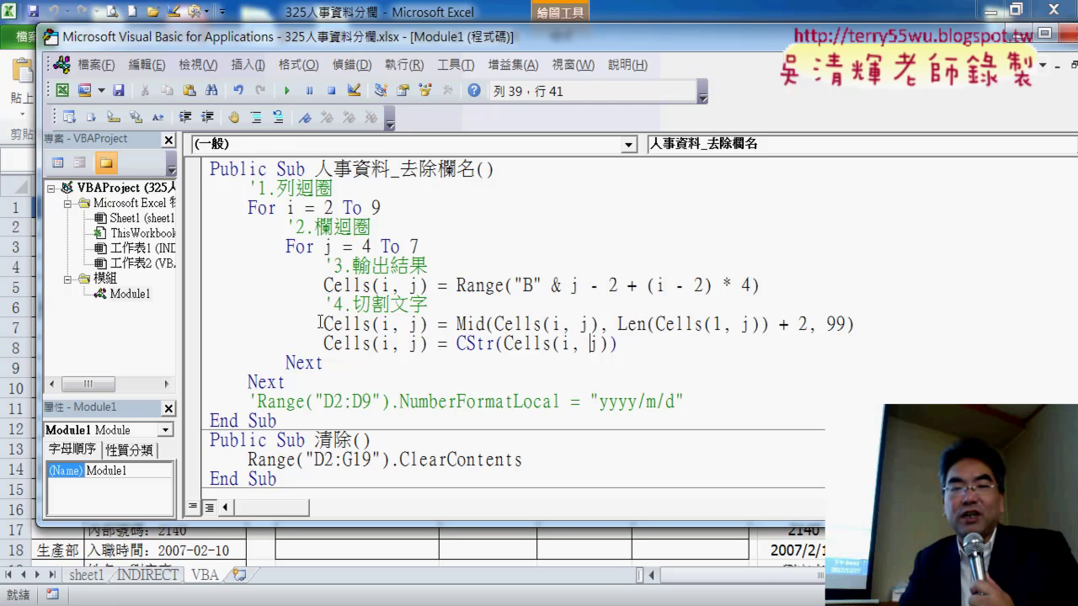
pyautogui.click(201, 345)
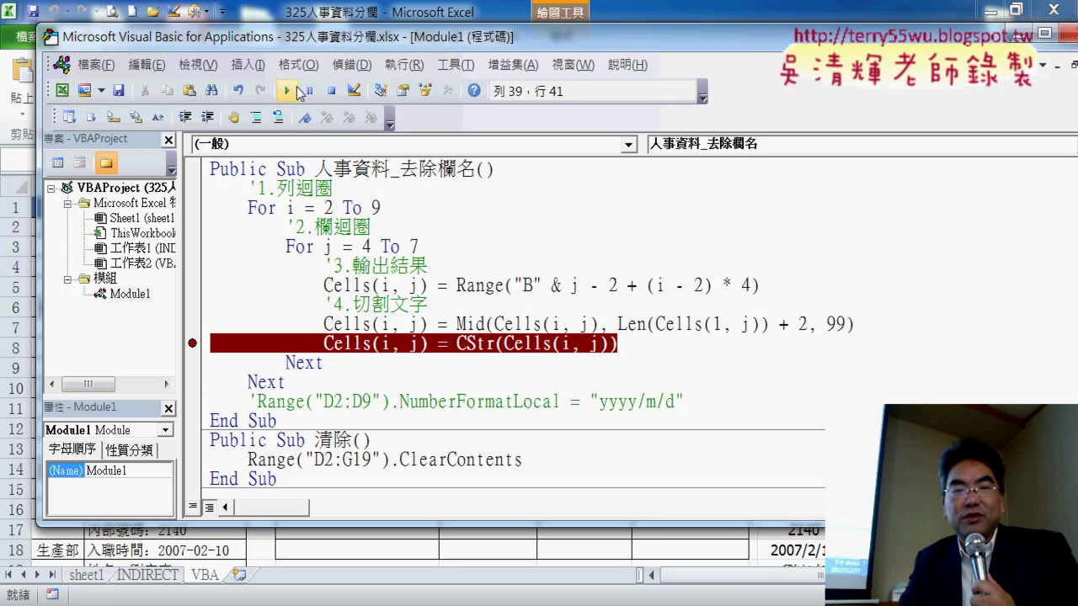
# Run the macro, clearing the breakpoint when it pauses so it finishes.
pyautogui.click(287, 90)
pyautogui.moveTo(347, 41)
pyautogui.mouseDown()
pyautogui.moveTo(787, 104)
pyautogui.moveTo(431, 72)
pyautogui.mouseUp()
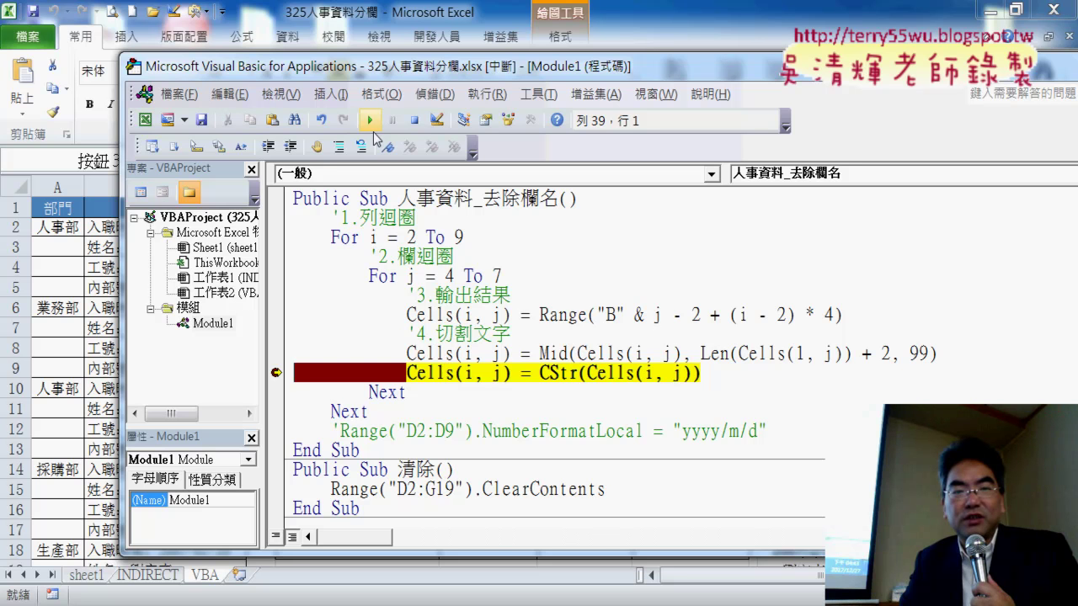
pyautogui.click(275, 367)
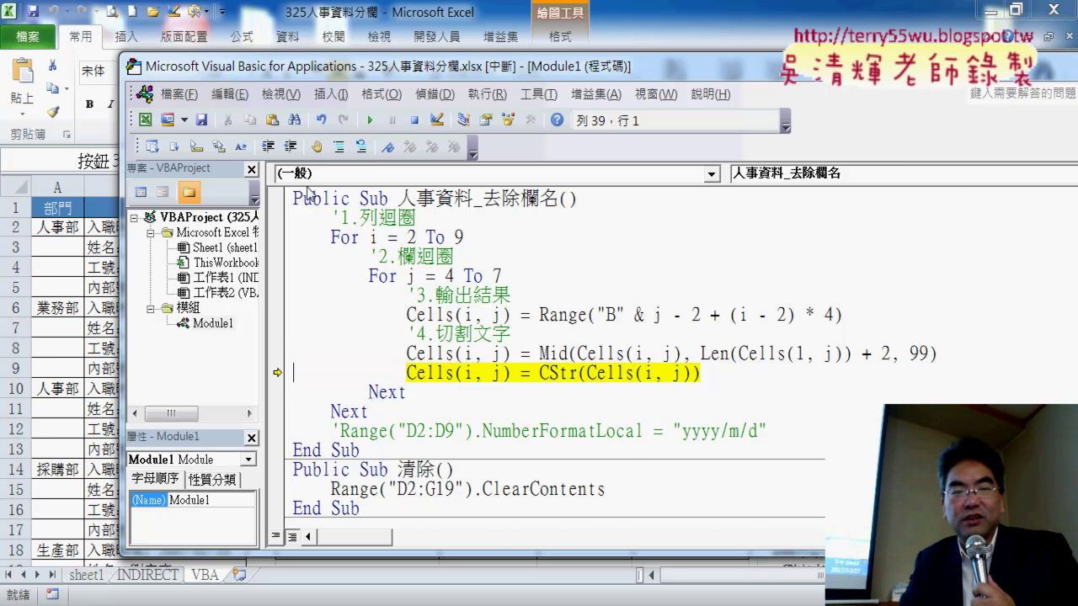
pyautogui.click(369, 120)
pyautogui.hotkey('alt', 'F11')
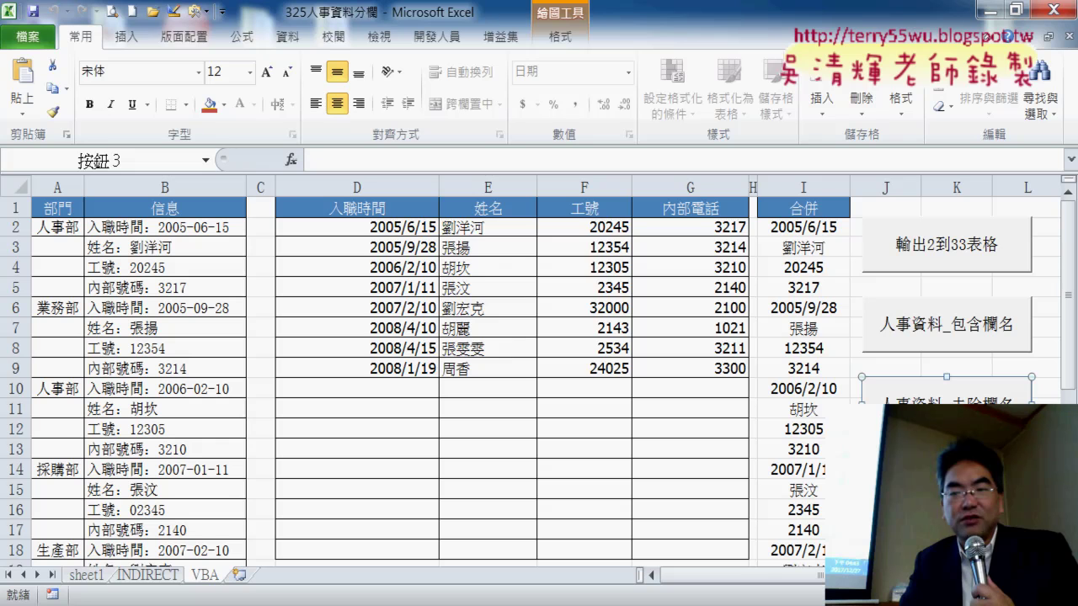
# Inspect D2's Format Cells settings, then close the dialog without changes.
pyautogui.click(840, 344)
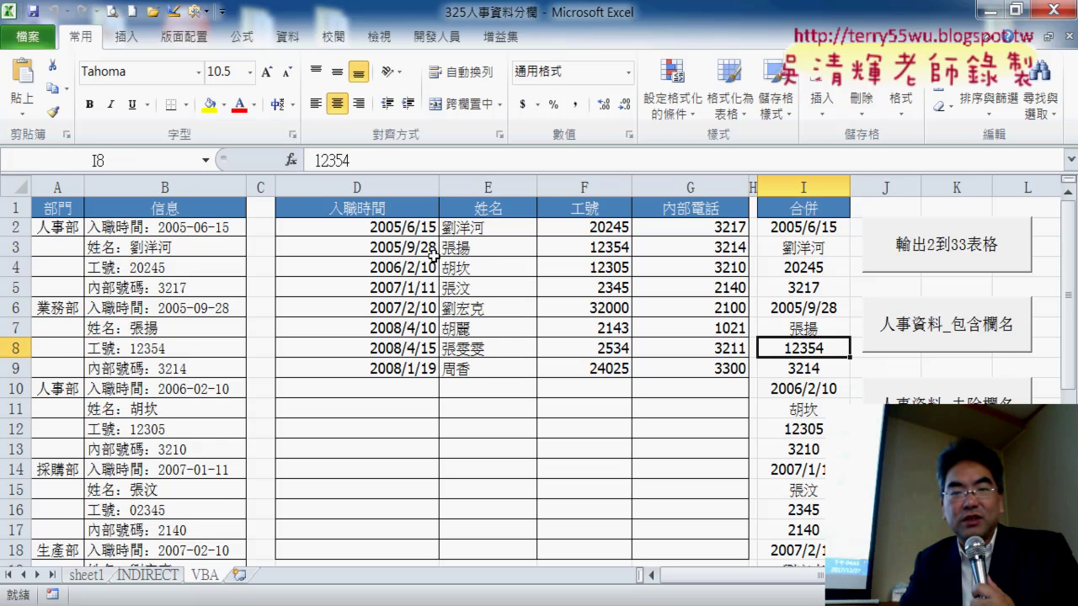
pyautogui.click(404, 227)
pyautogui.rightClick(404, 227)
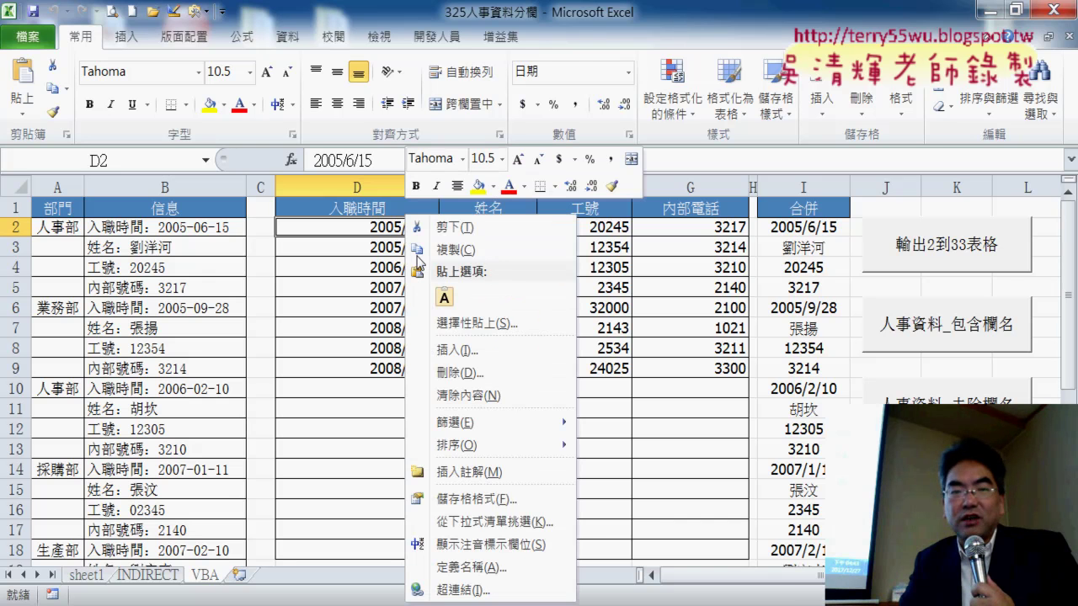
pyautogui.click(500, 489)
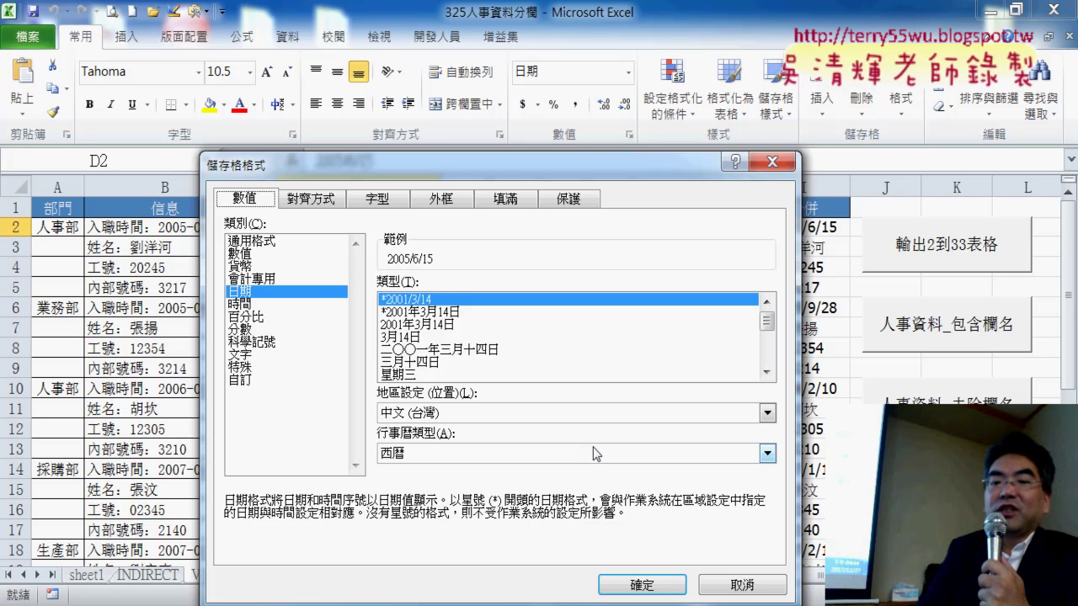
pyautogui.click(745, 585)
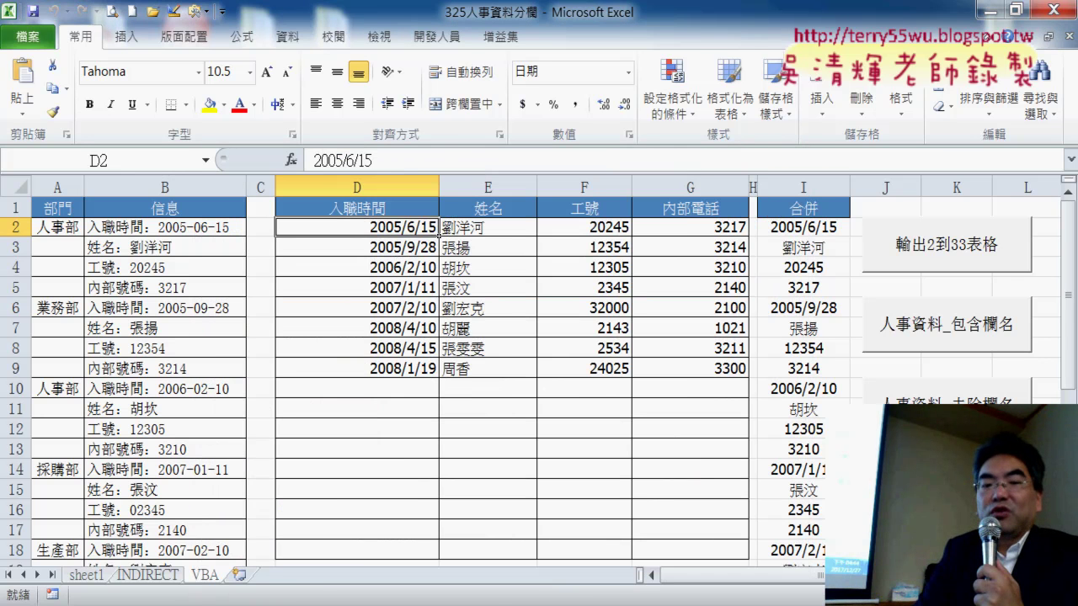
pyautogui.hotkey('alt', 'Tab')
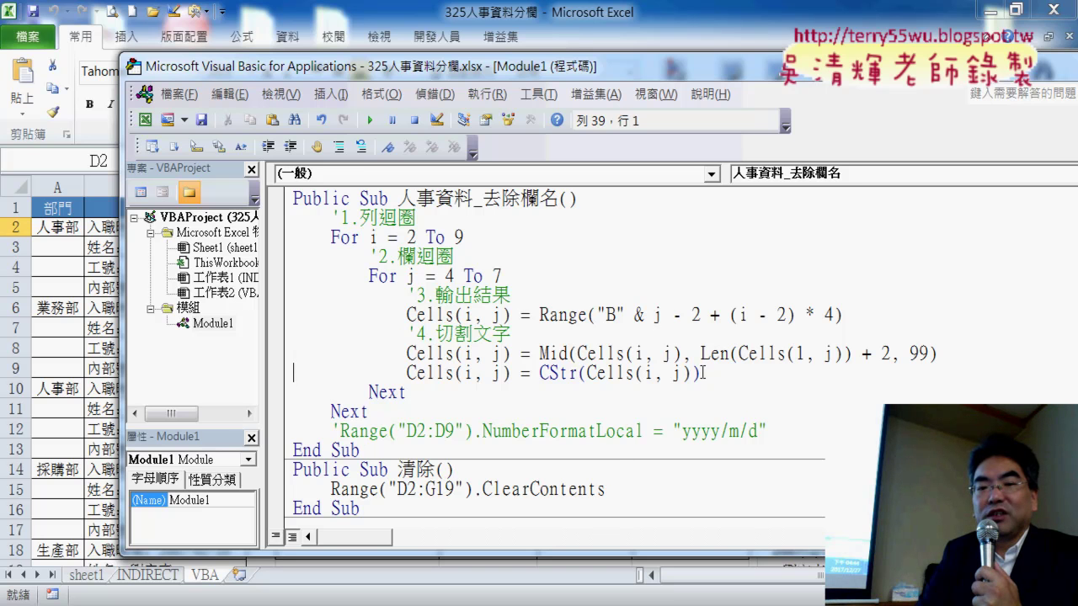
# Delete the CStr(Cells(i, j)) line and uncomment the D2:D9 NumberFormatLocal line.
pyautogui.moveTo(702, 373); pyautogui.dragTo(286, 373)
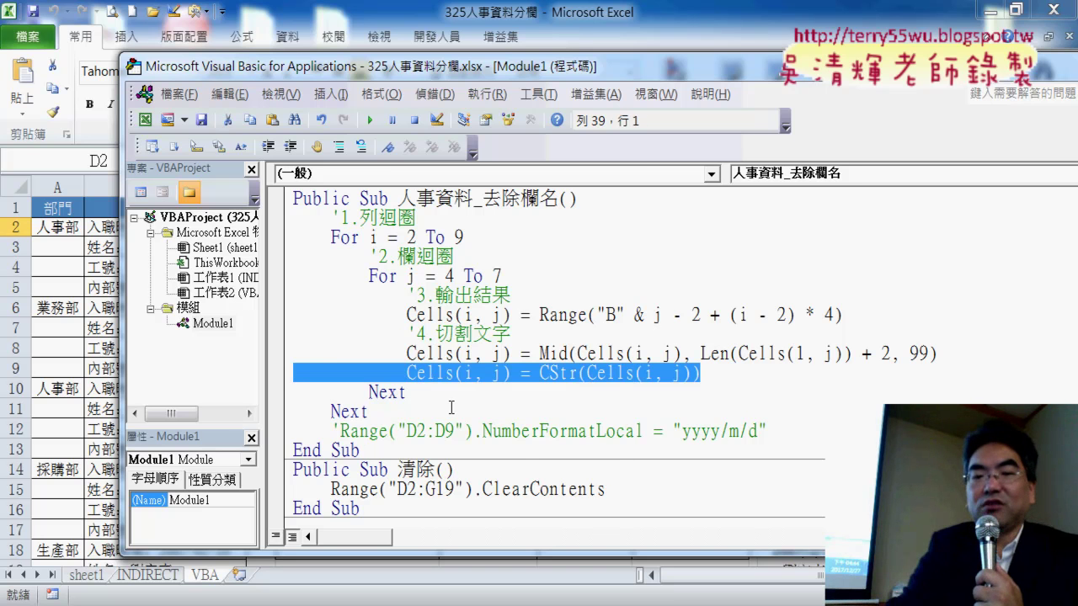
pyautogui.press('BackSpace')
pyautogui.press('BackSpace')
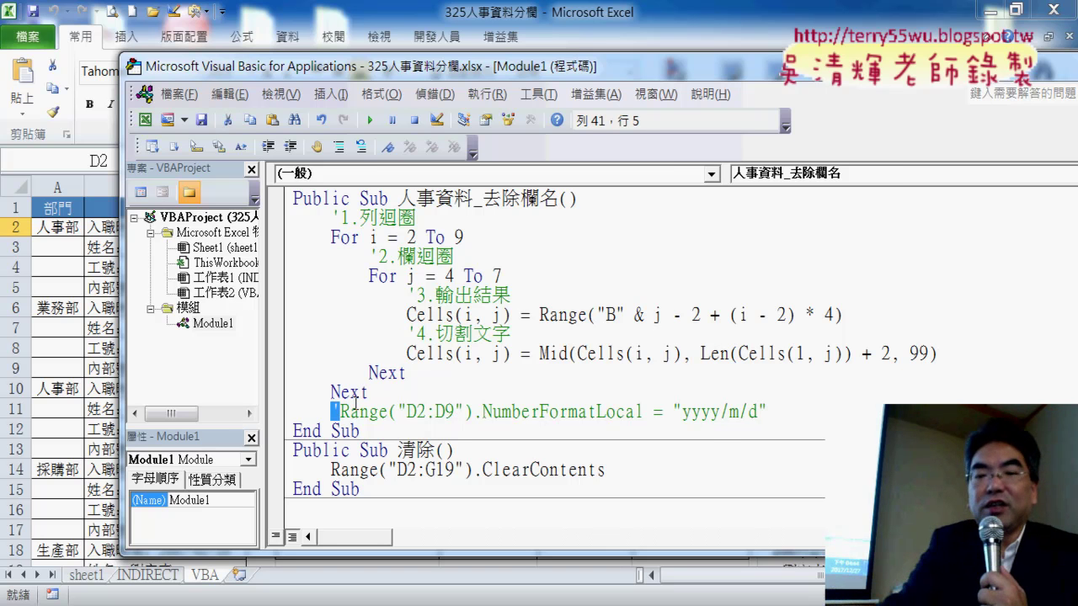
pyautogui.press('BackSpace')
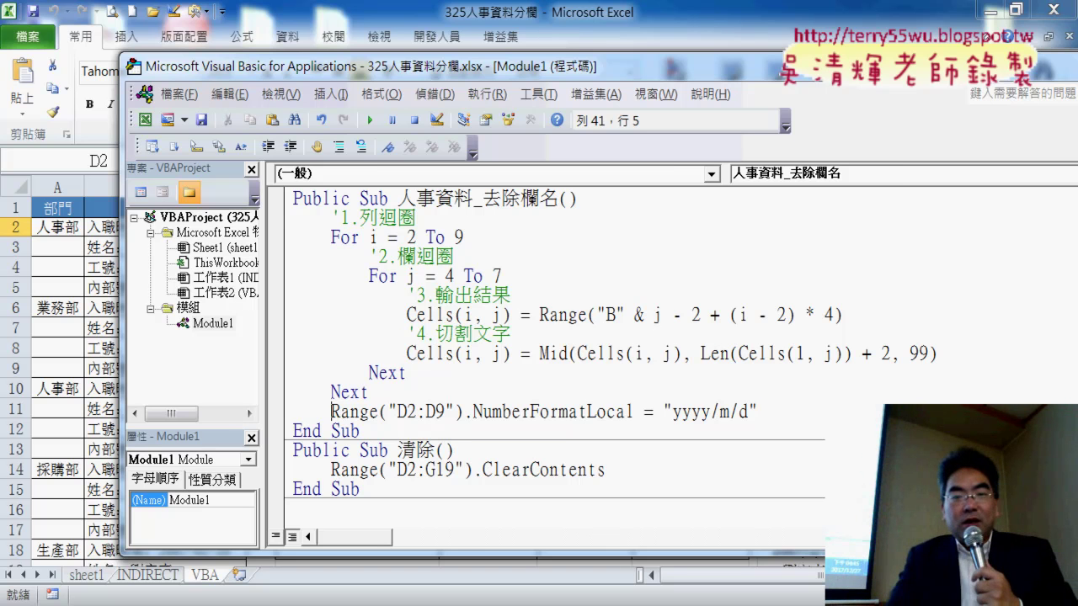
pyautogui.moveTo(769, 415); pyautogui.dragTo(335, 410)
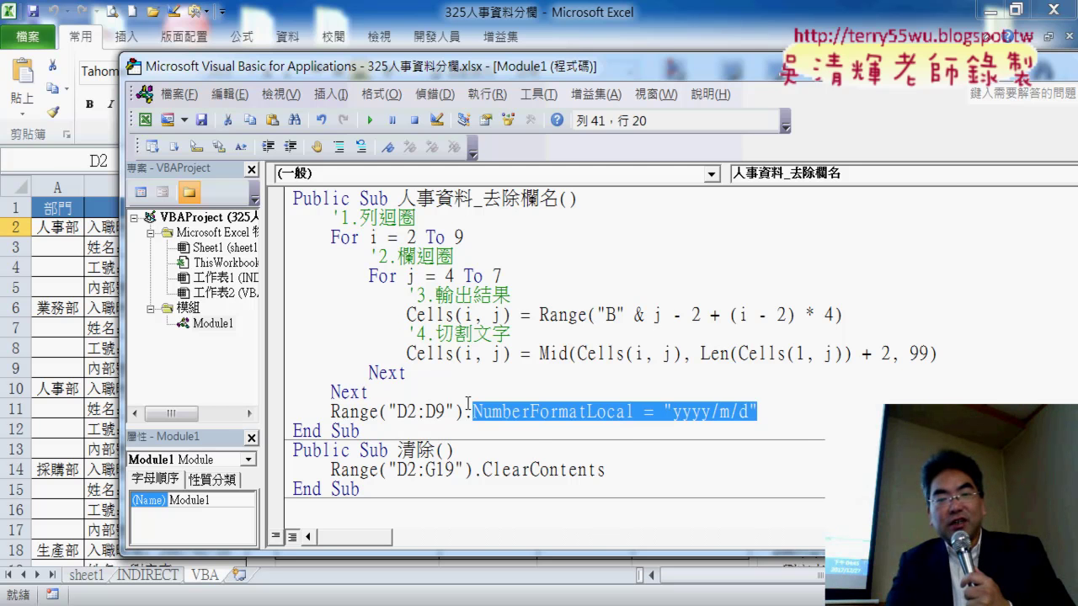
pyautogui.click(480, 6)
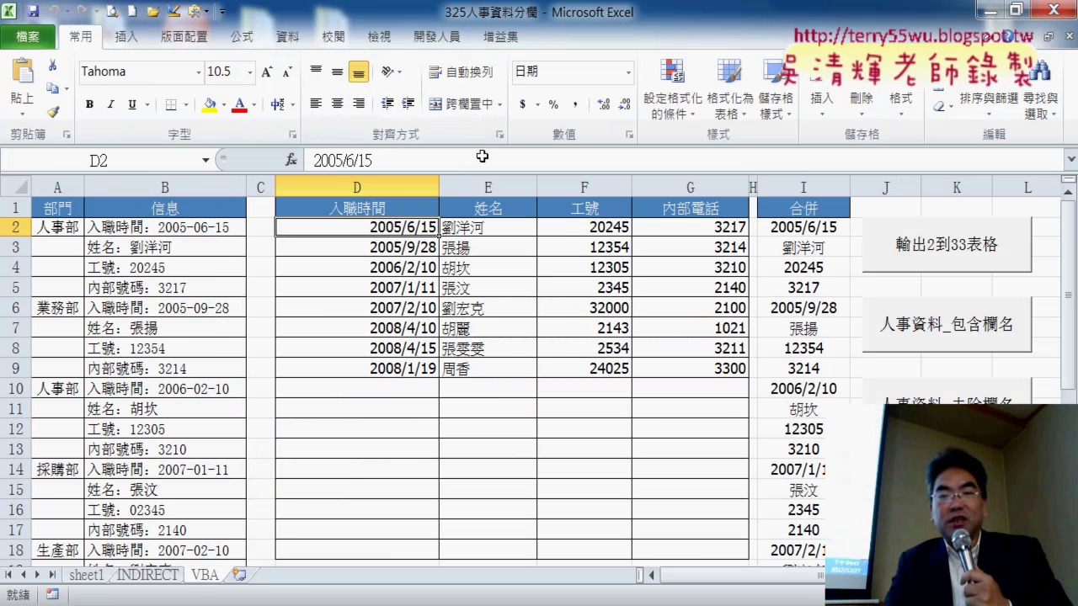
# Copy the INT((ROW()-2)/4)+1 expression from I2's formula.
pyautogui.click(144, 576)
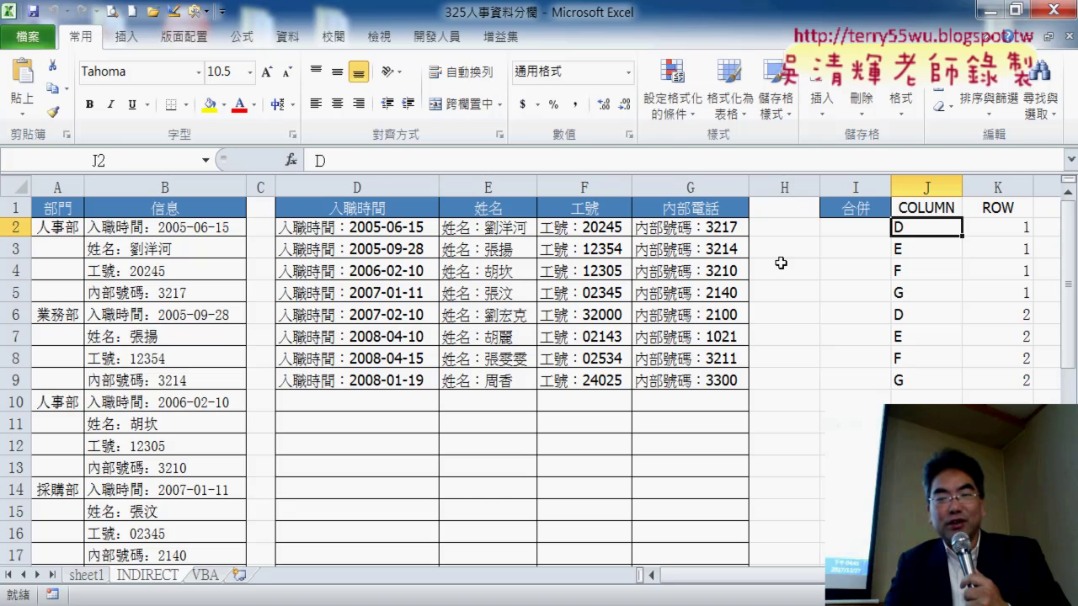
pyautogui.moveTo(936, 228); pyautogui.dragTo(930, 379)
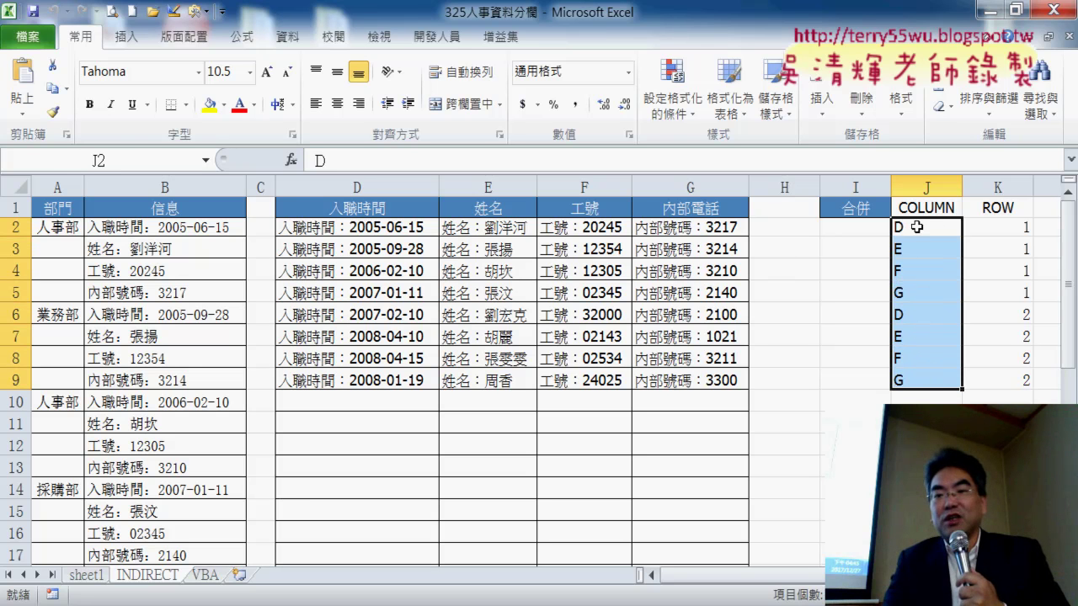
pyautogui.moveTo(1016, 227)
pyautogui.mouseDown()
pyautogui.moveTo(1016, 298)
pyautogui.moveTo(973, 300)
pyautogui.mouseUp()
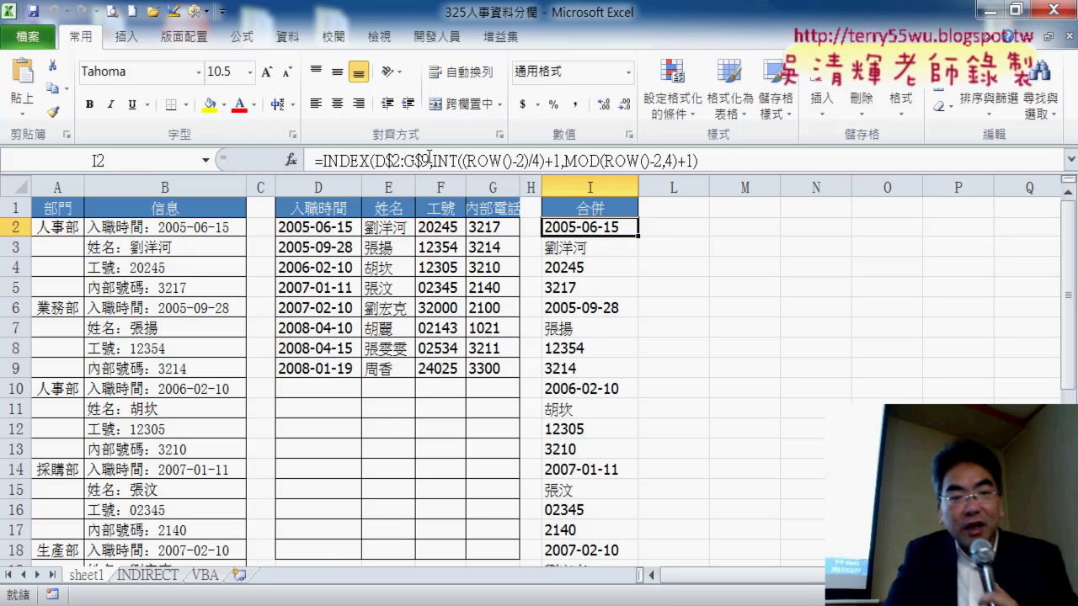
pyautogui.moveTo(433, 160); pyautogui.dragTo(558, 160)
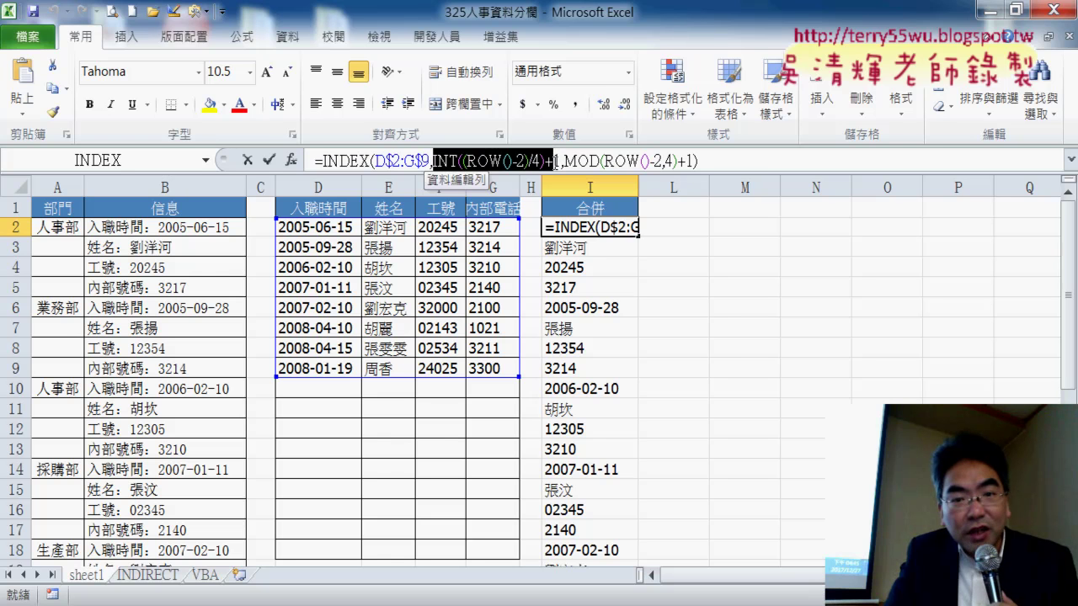
pyautogui.rightClick(545, 168)
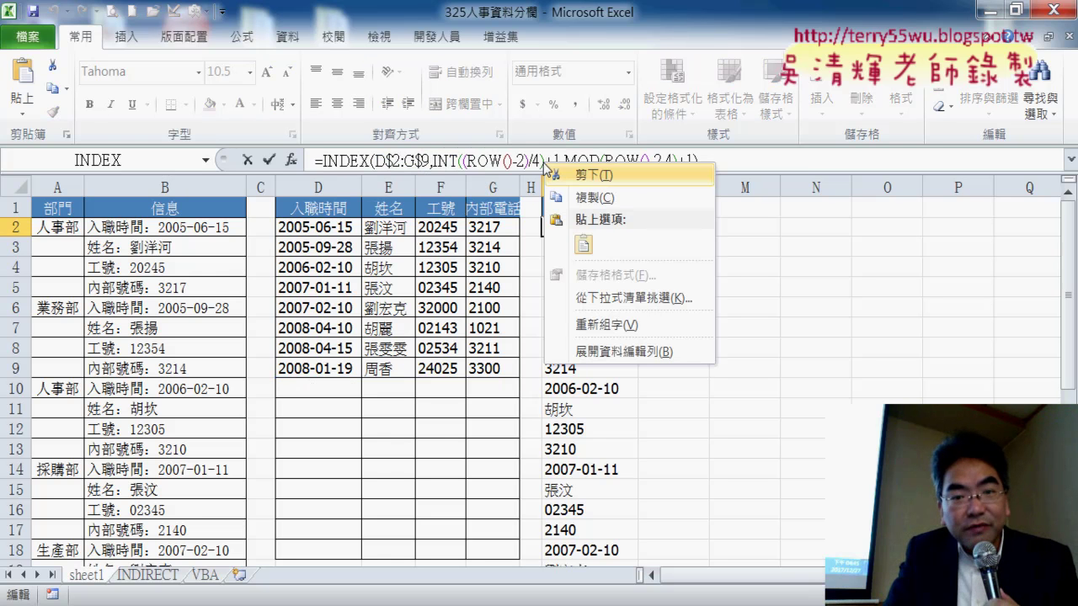
pyautogui.click(589, 197)
pyautogui.click(246, 159)
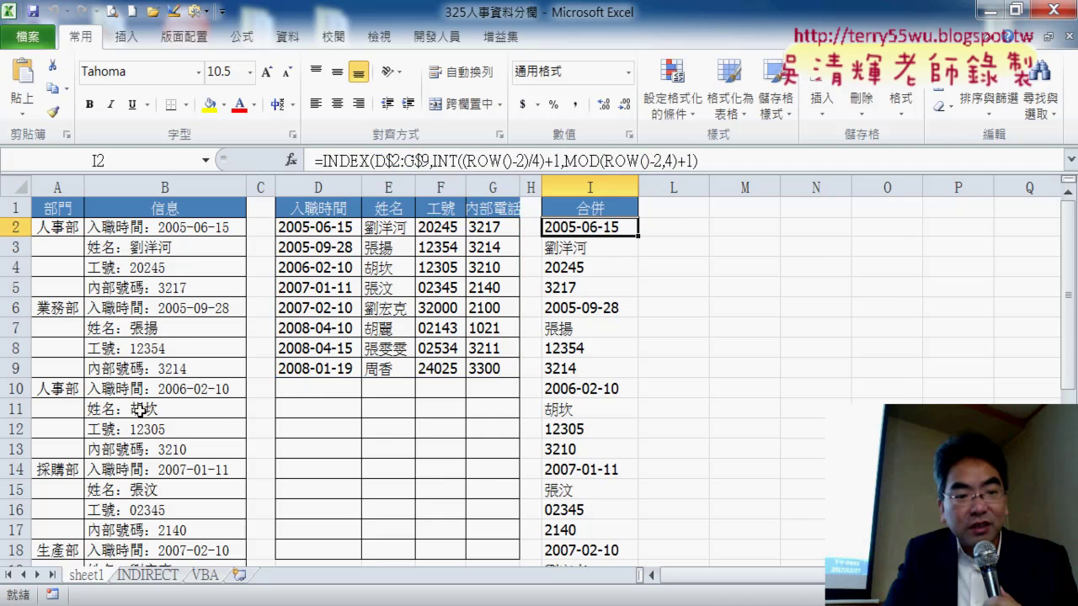
# Enter =INT((ROW()-2)/4)+1 in K2 on the INDIRECT sheet and fill it down column K.
pyautogui.click(148, 575)
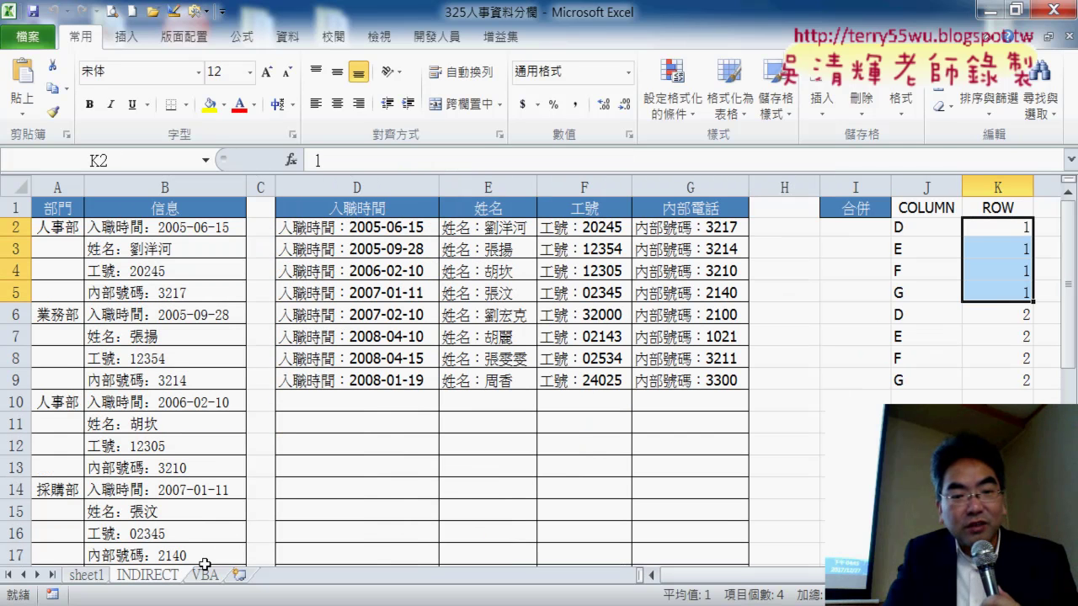
pyautogui.click(1006, 225)
pyautogui.moveTo(419, 158); pyautogui.dragTo(303, 158)
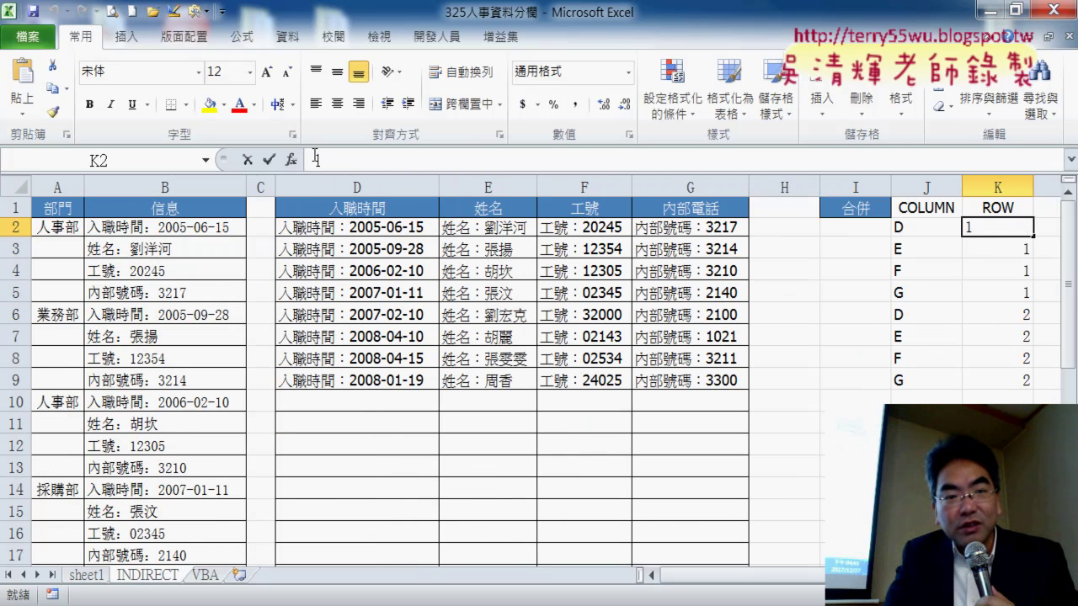
pyautogui.rightClick(350, 166)
pyautogui.click(390, 250)
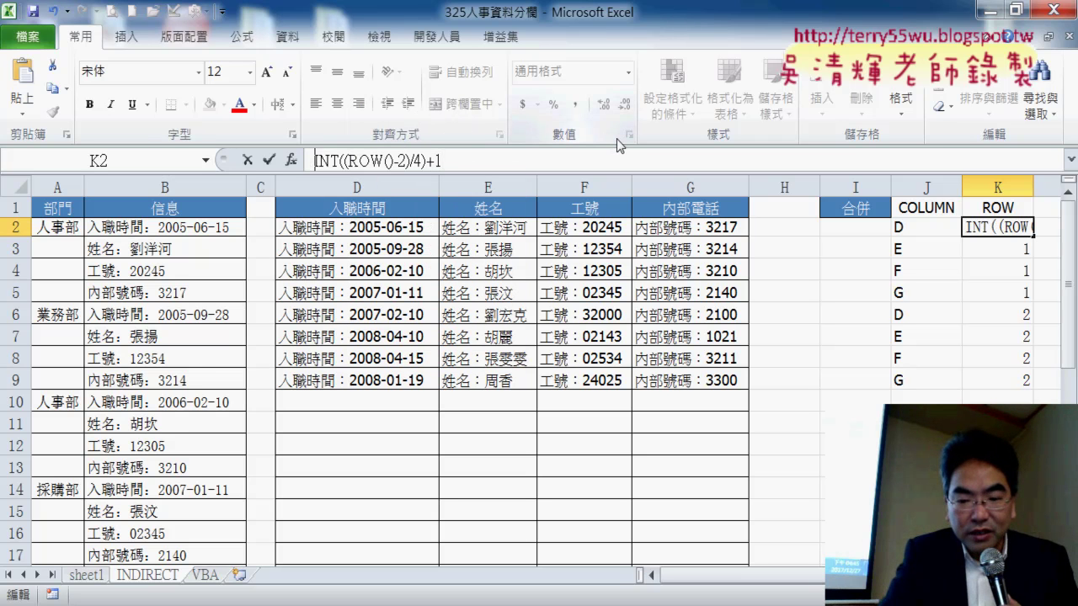
pyautogui.write('=')
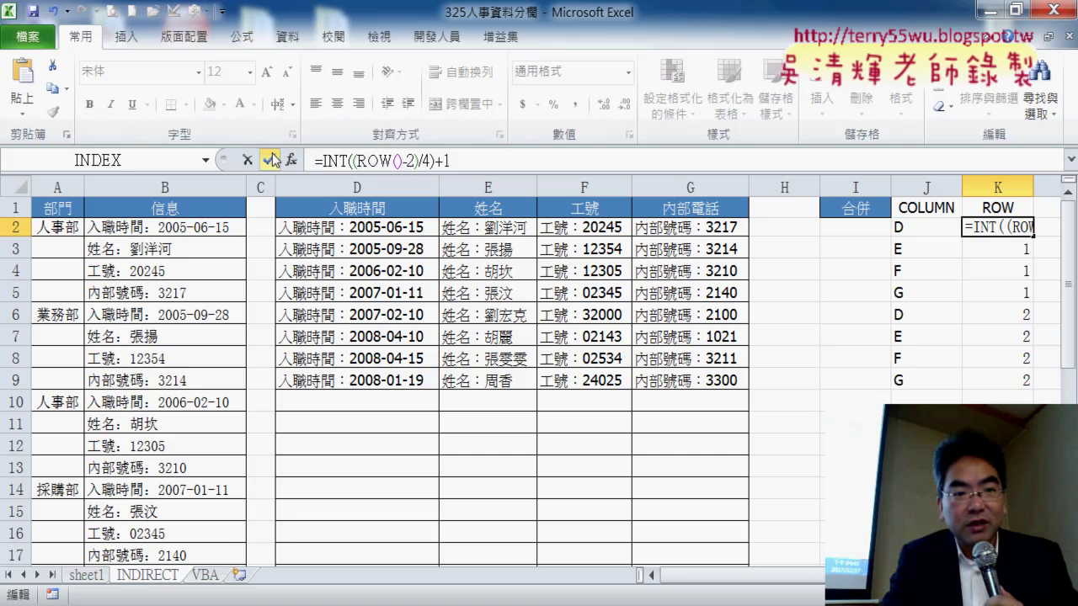
pyautogui.click(272, 160)
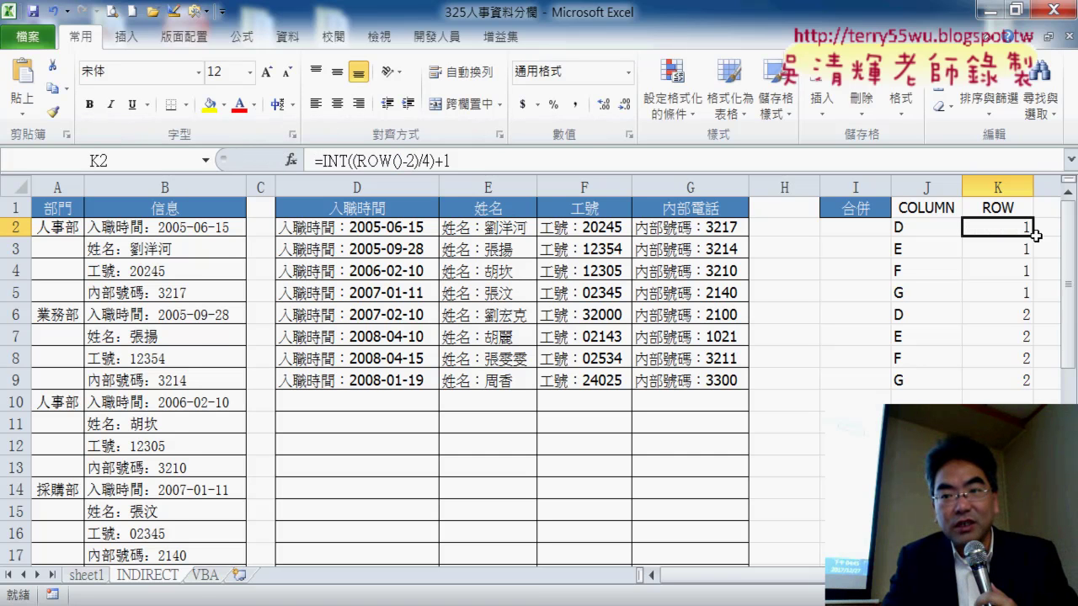
pyautogui.moveTo(1035, 237); pyautogui.dragTo(1002, 572)
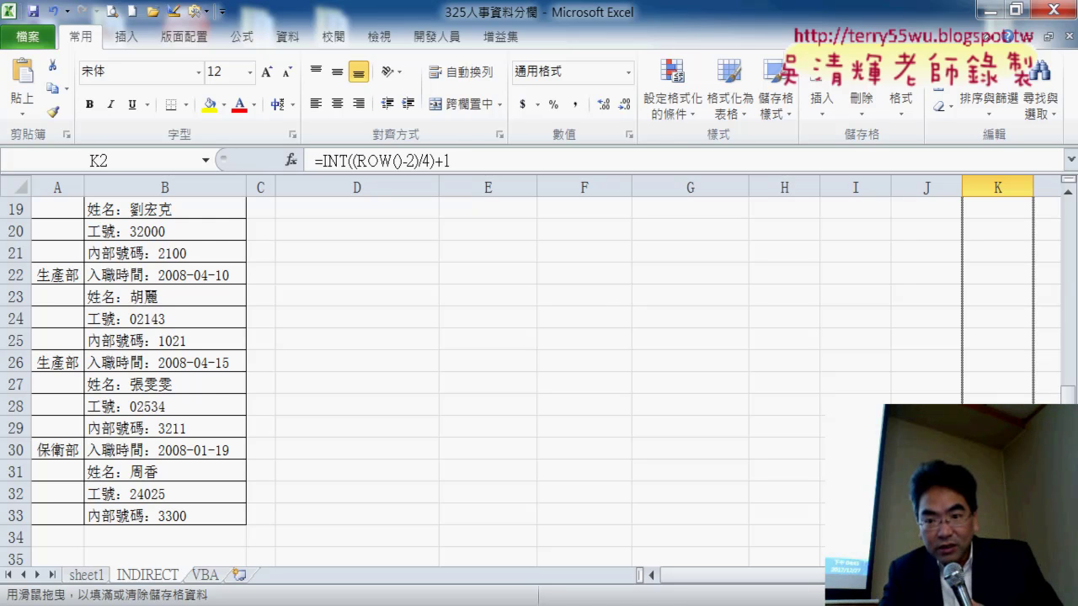
pyautogui.moveTo(1001, 572); pyautogui.dragTo(1002, 572)
pyautogui.scroll(5, 539, 379)
pyautogui.scroll(1, 931, 188)
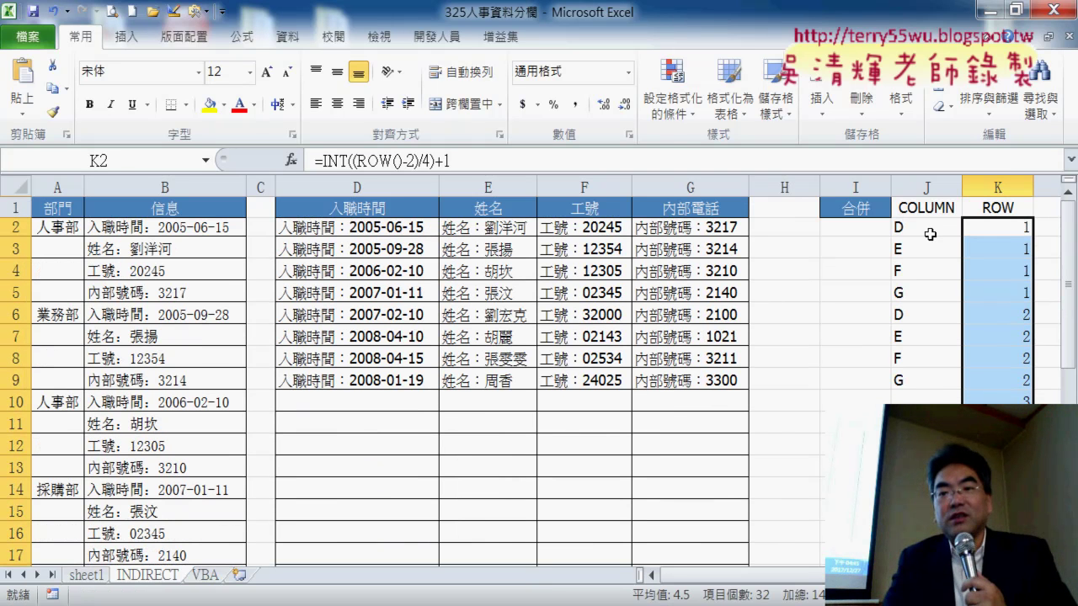
pyautogui.moveTo(930, 234); pyautogui.dragTo(930, 380)
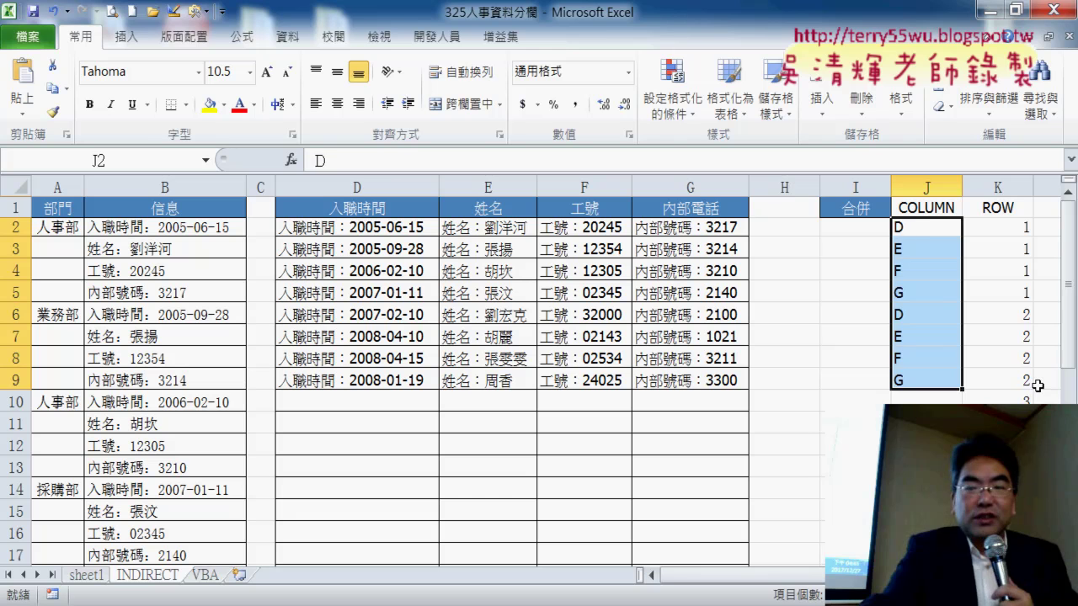
# Clear J2:J9 and copy MOD(ROW()-2,4)+1 from sheet1's INDEX formula.
pyautogui.press('Delete')
pyautogui.click(924, 227)
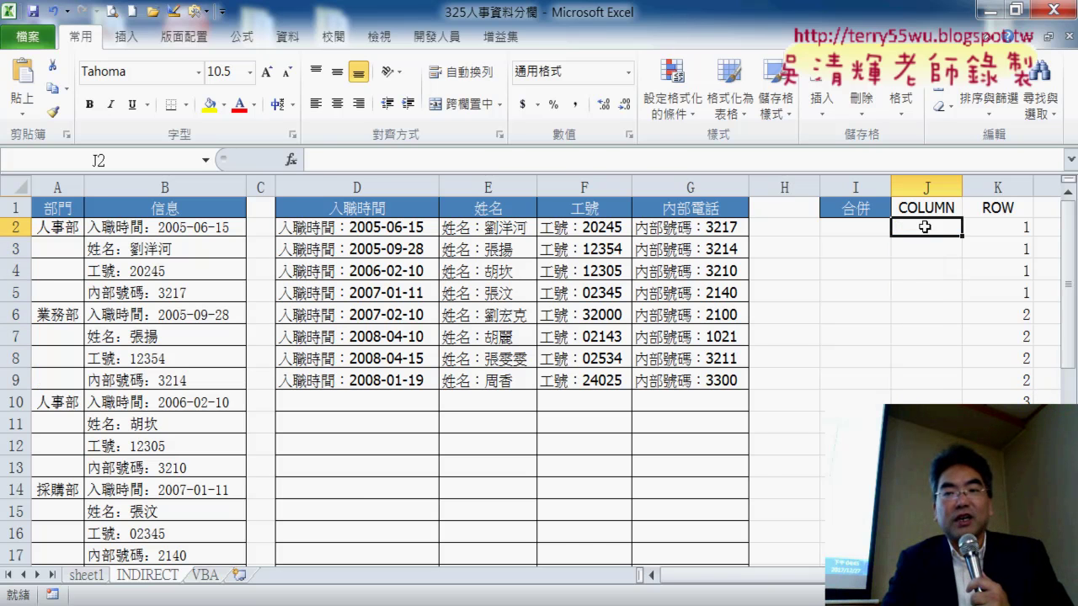
pyautogui.click(86, 576)
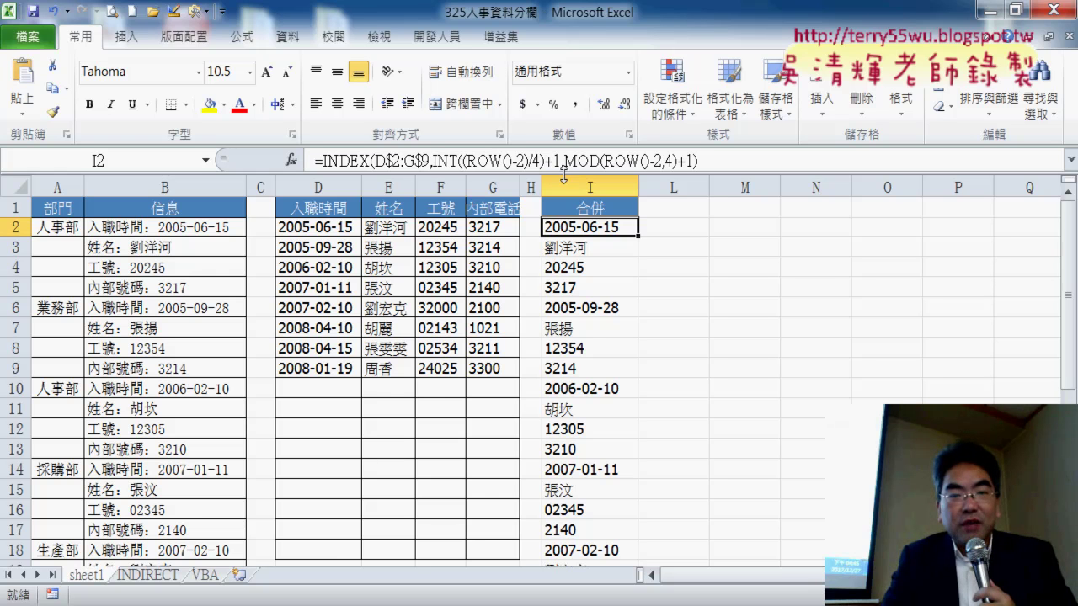
pyautogui.moveTo(564, 160); pyautogui.dragTo(695, 161)
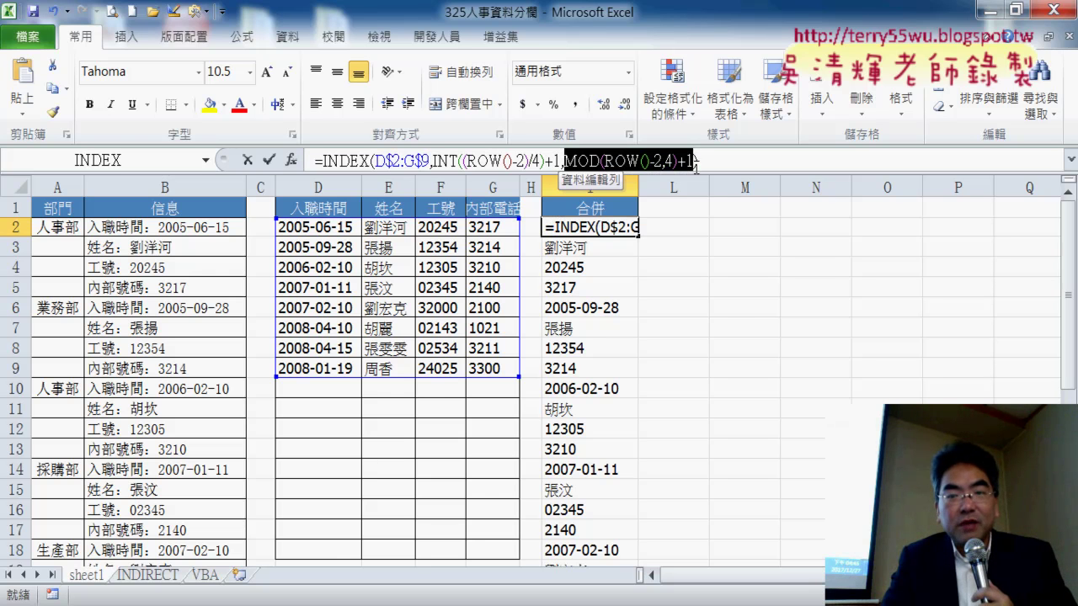
pyautogui.rightClick(696, 162)
pyautogui.click(707, 195)
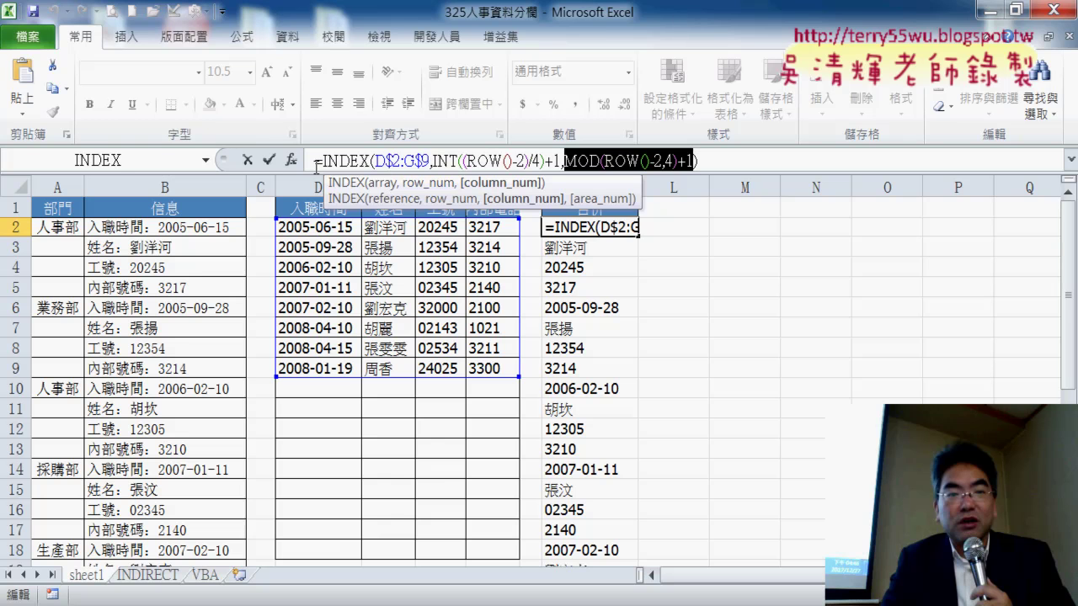
pyautogui.click(264, 162)
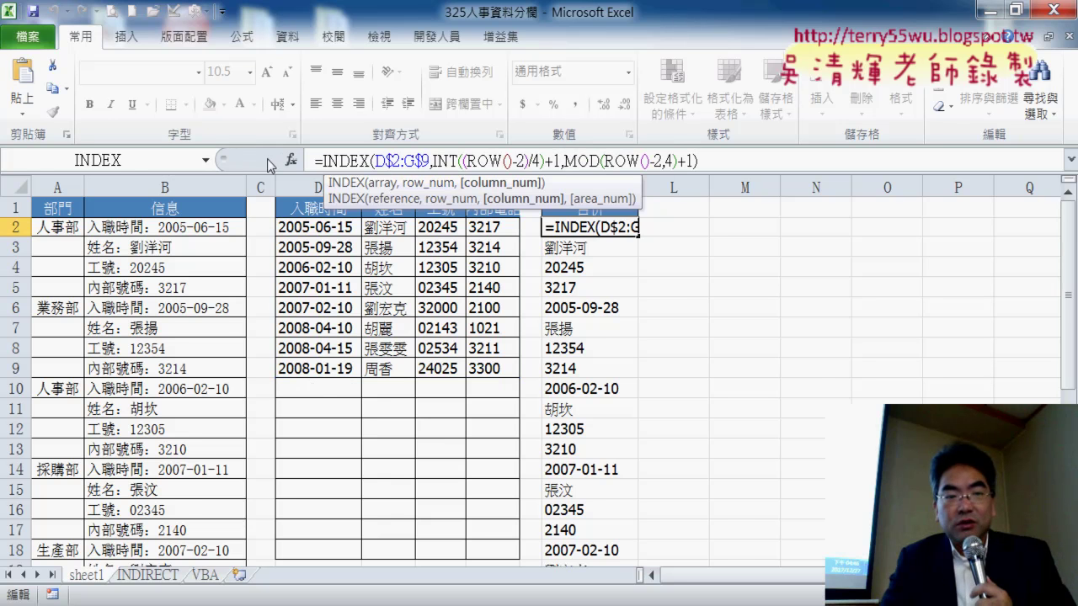
pyautogui.click(139, 575)
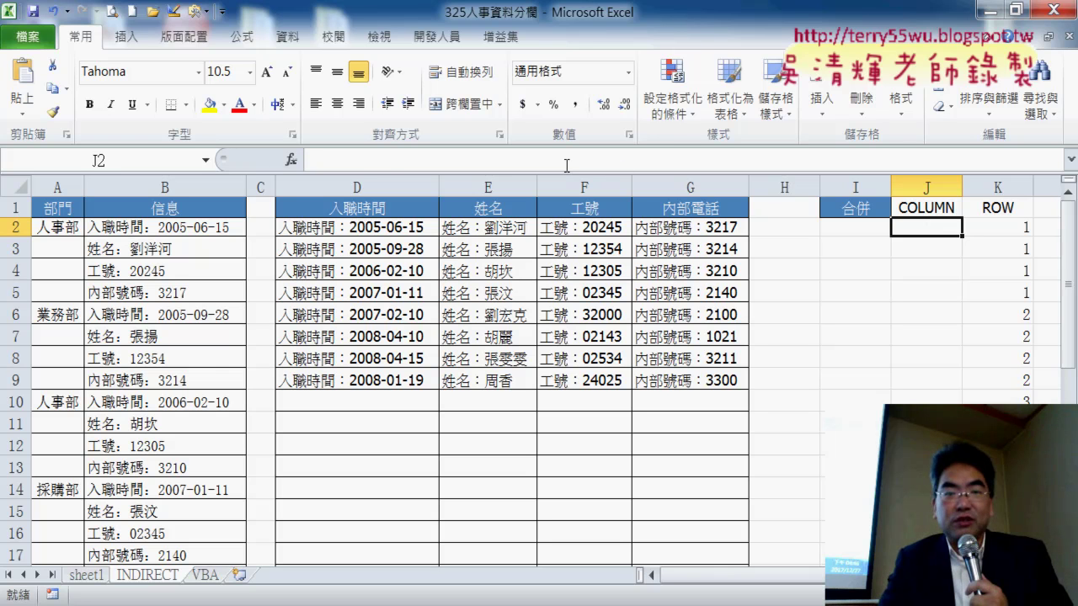
# Enter =MOD(ROW()-2,4)+1 in J2 and fill it down to J5.
pyautogui.click(623, 160)
pyautogui.write('=')
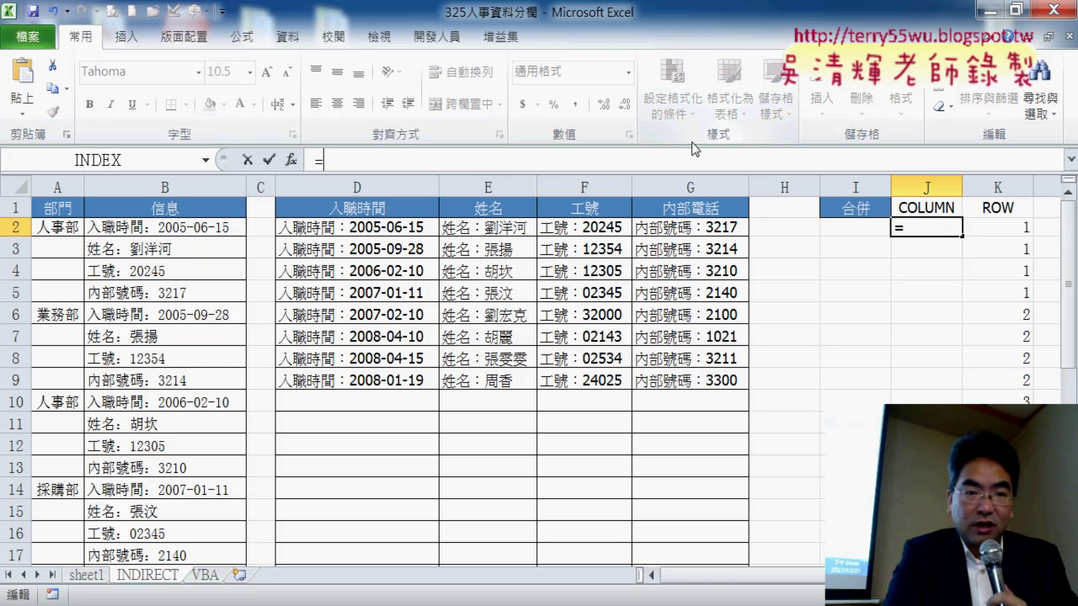
pyautogui.write('MOD(ROW()-2,4)+1')
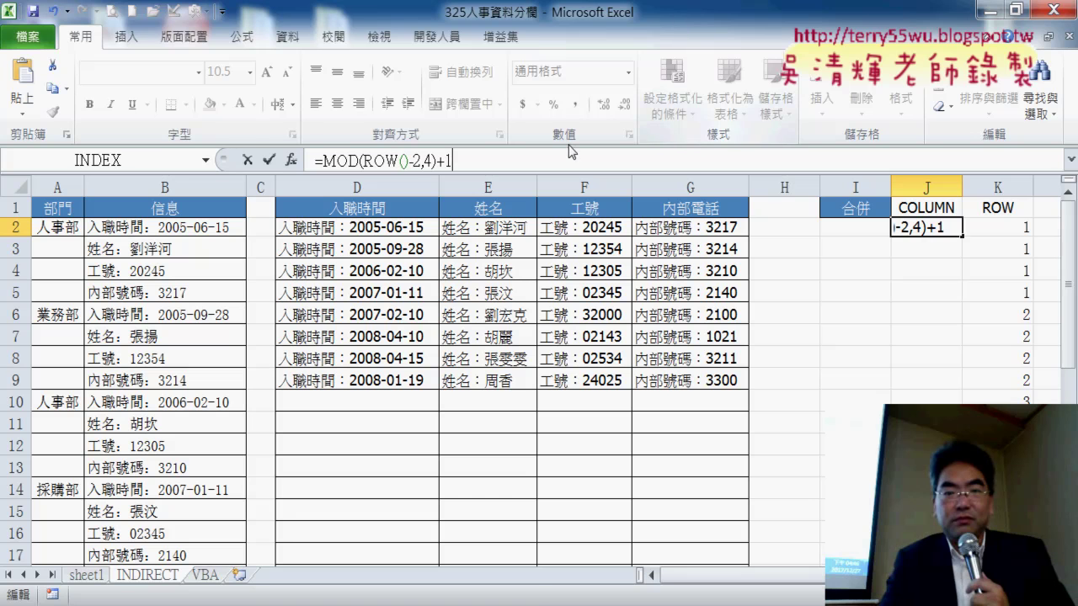
pyautogui.click(269, 160)
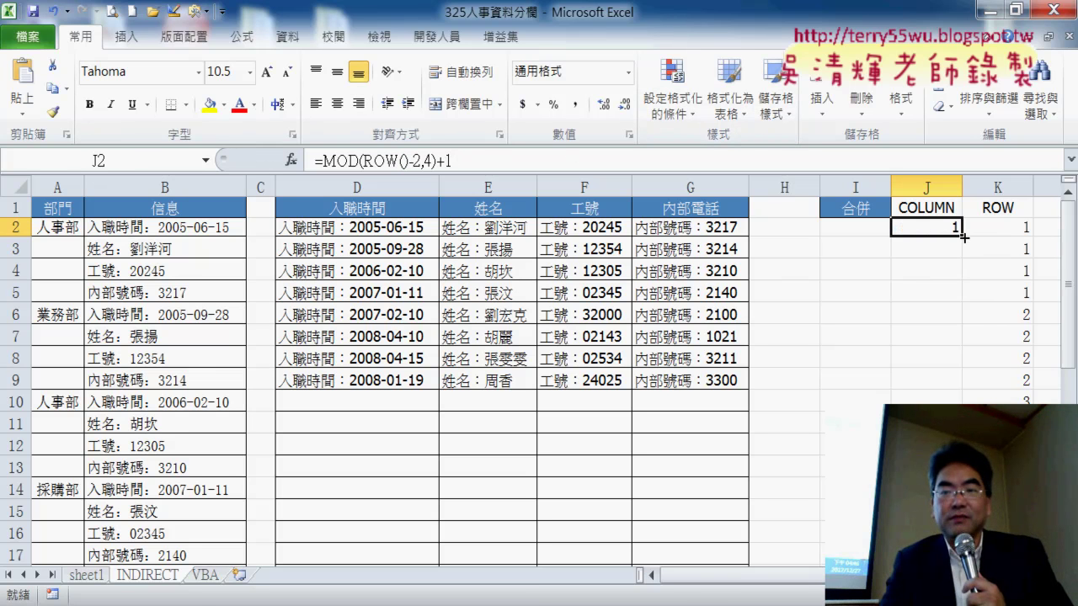
pyautogui.moveTo(962, 238); pyautogui.dragTo(974, 300)
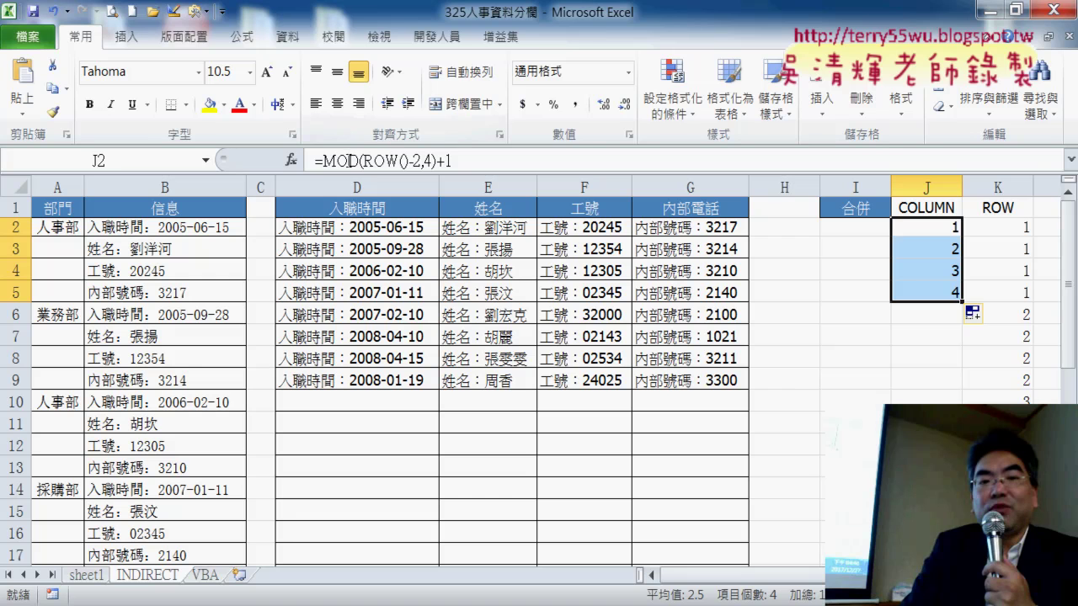
pyautogui.moveTo(325, 161); pyautogui.dragTo(452, 161)
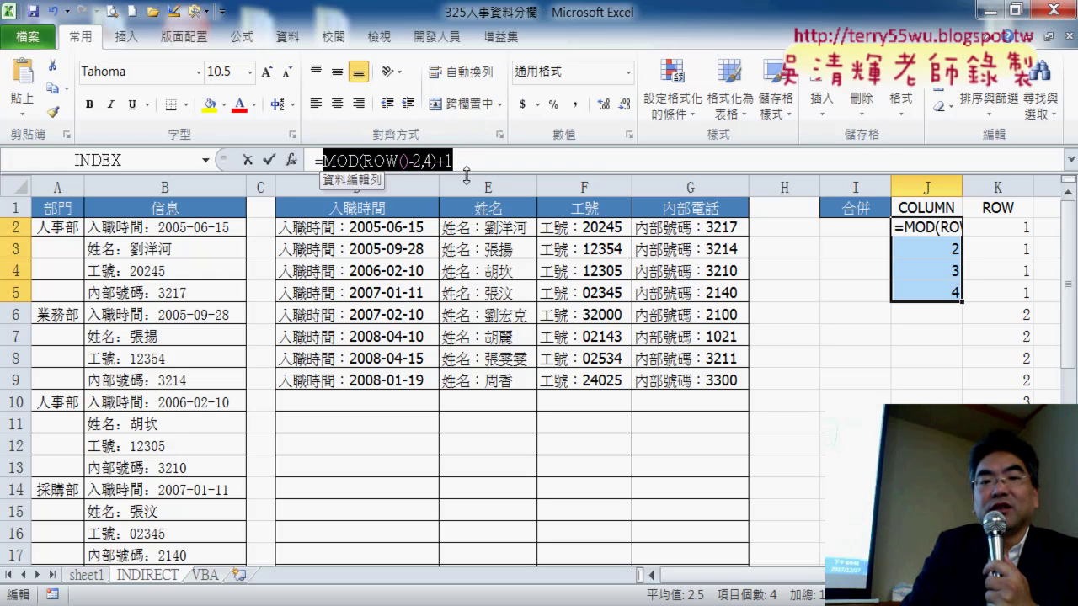
# Change J2 to =CHAR(MOD(ROW()-2,4)+1+67) through the CHAR function's arguments.
pyautogui.rightClick(436, 168)
pyautogui.click(472, 180)
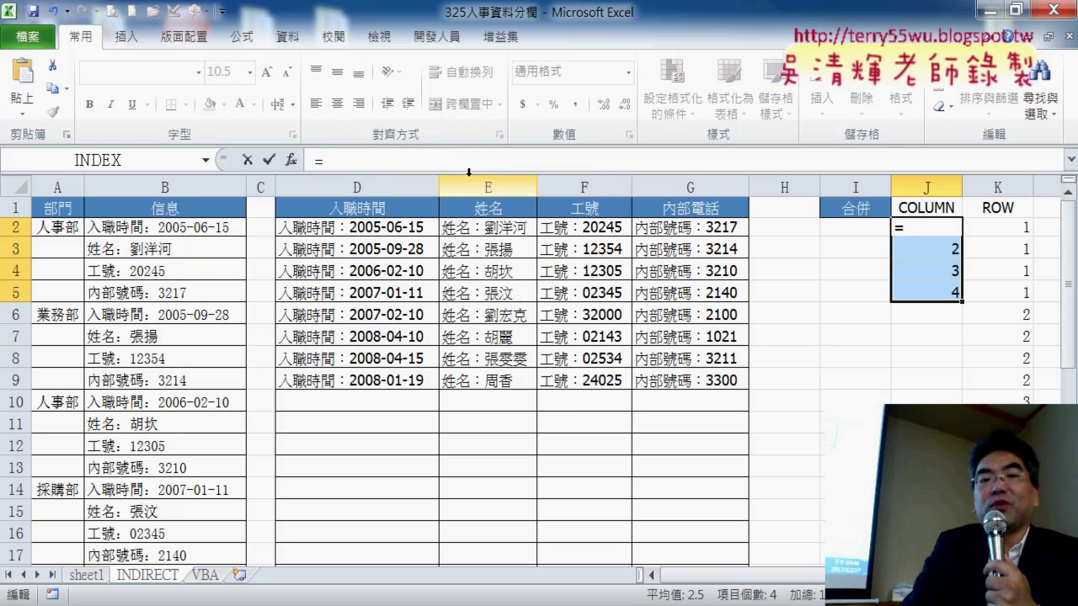
pyautogui.click(292, 164)
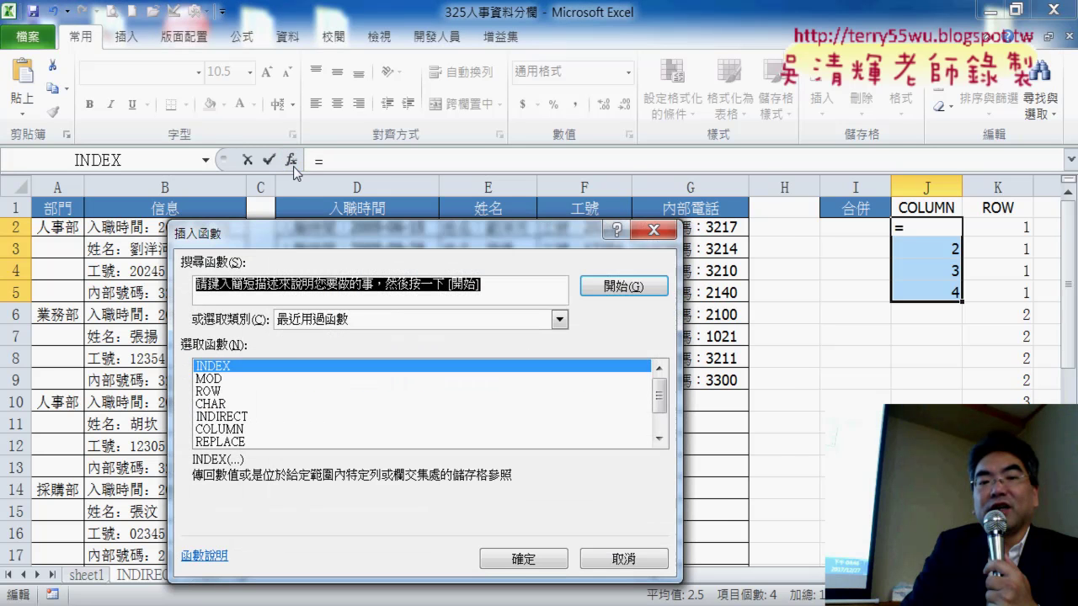
pyautogui.moveTo(390, 248); pyautogui.dragTo(490, 94)
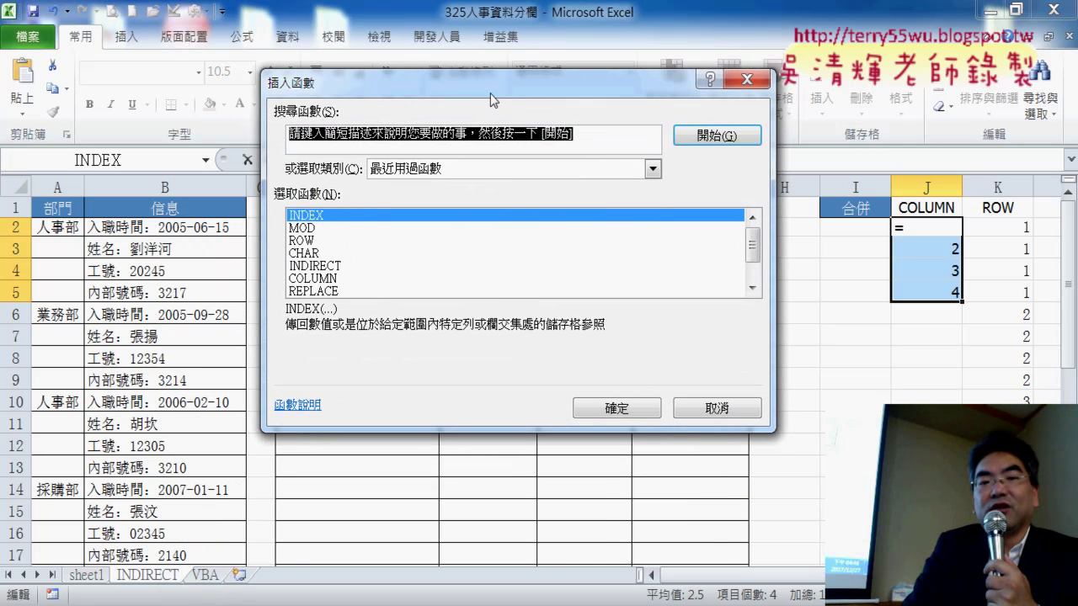
pyautogui.click(505, 169)
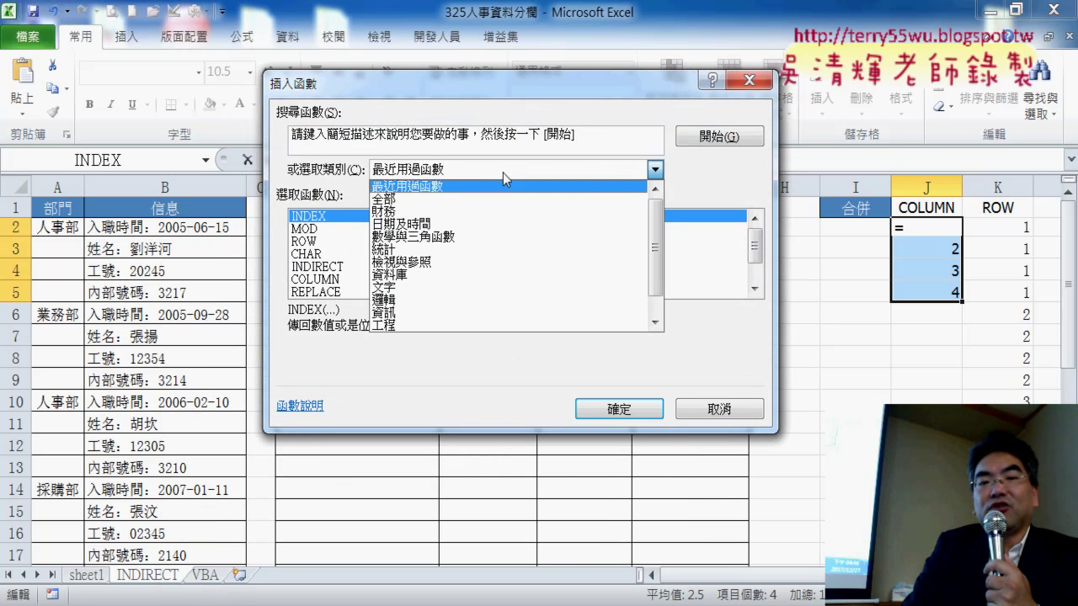
pyautogui.click(497, 290)
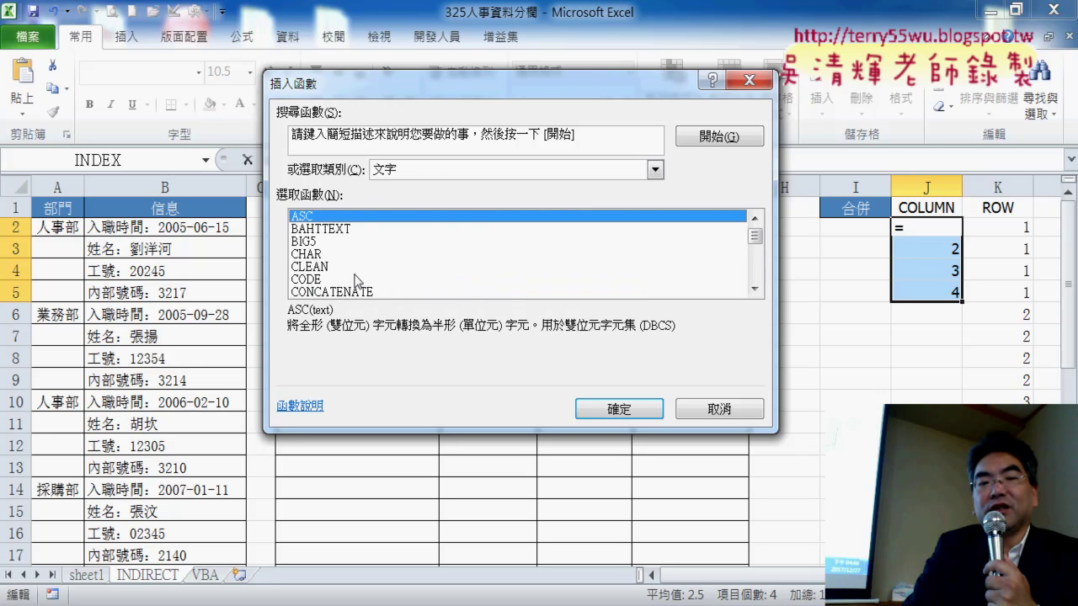
pyautogui.click(317, 254)
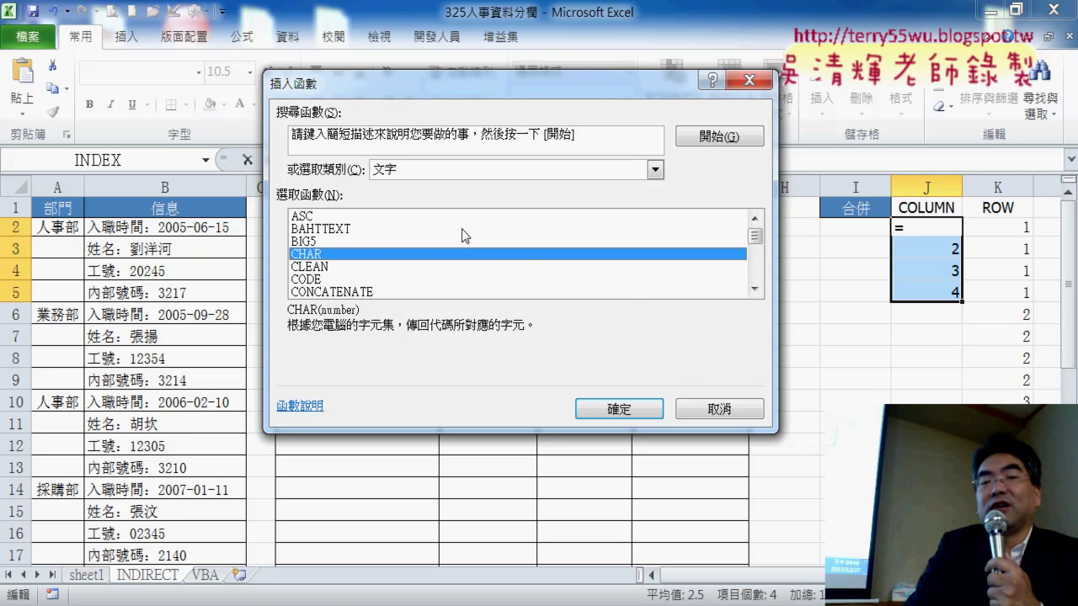
pyautogui.click(640, 412)
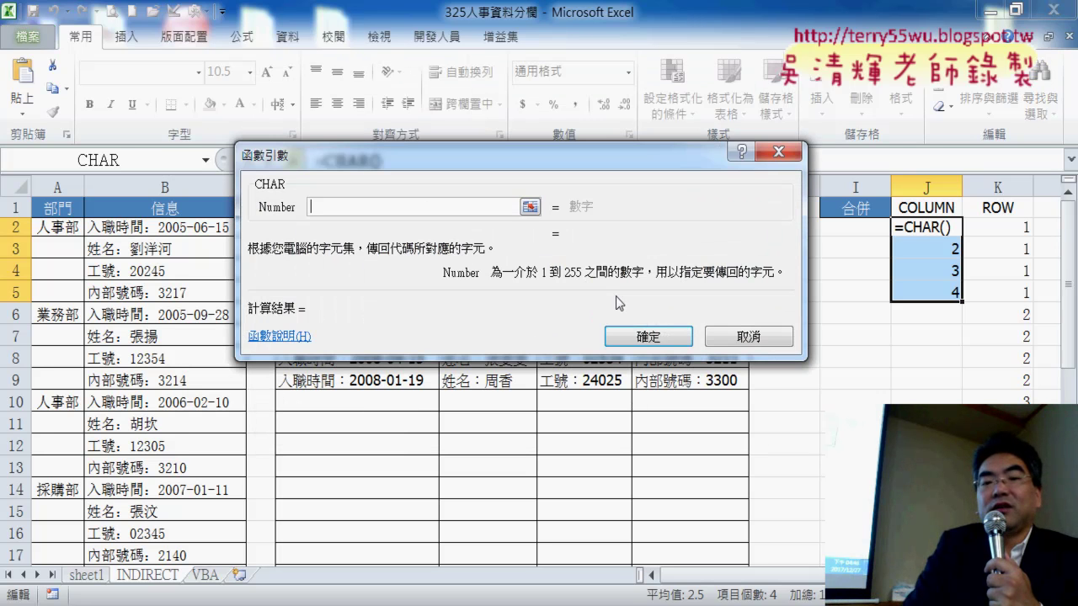
pyautogui.rightClick(414, 205)
pyautogui.click(465, 269)
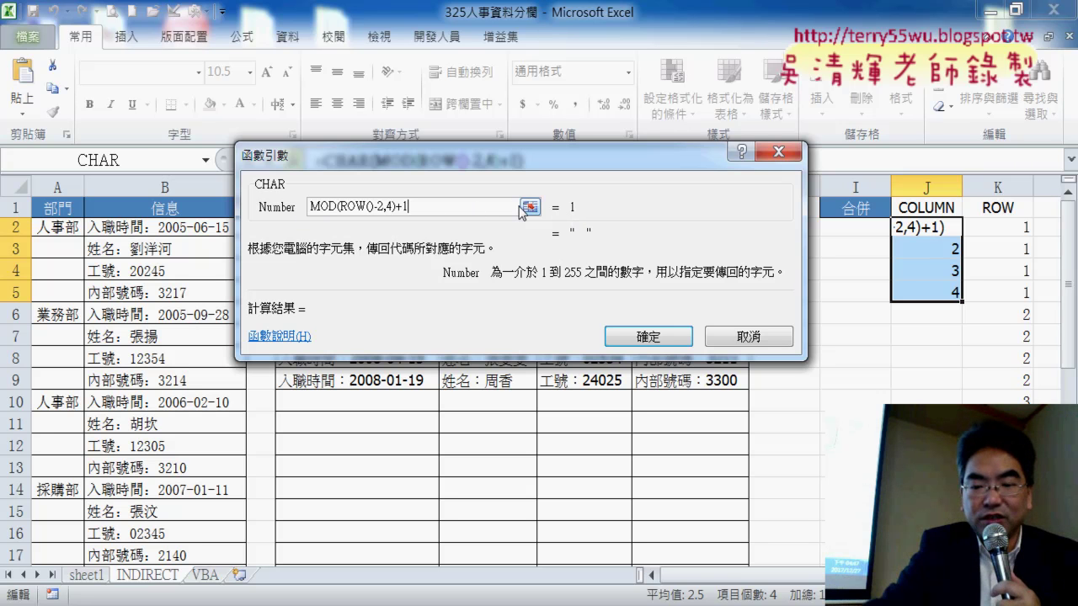
pyautogui.write('+')
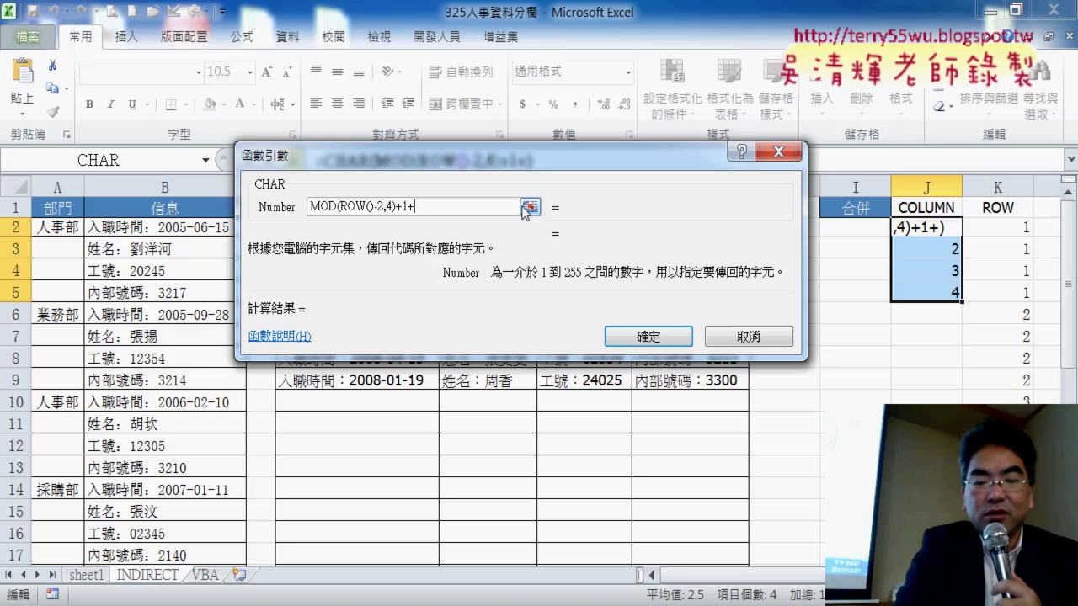
pyautogui.write('67')
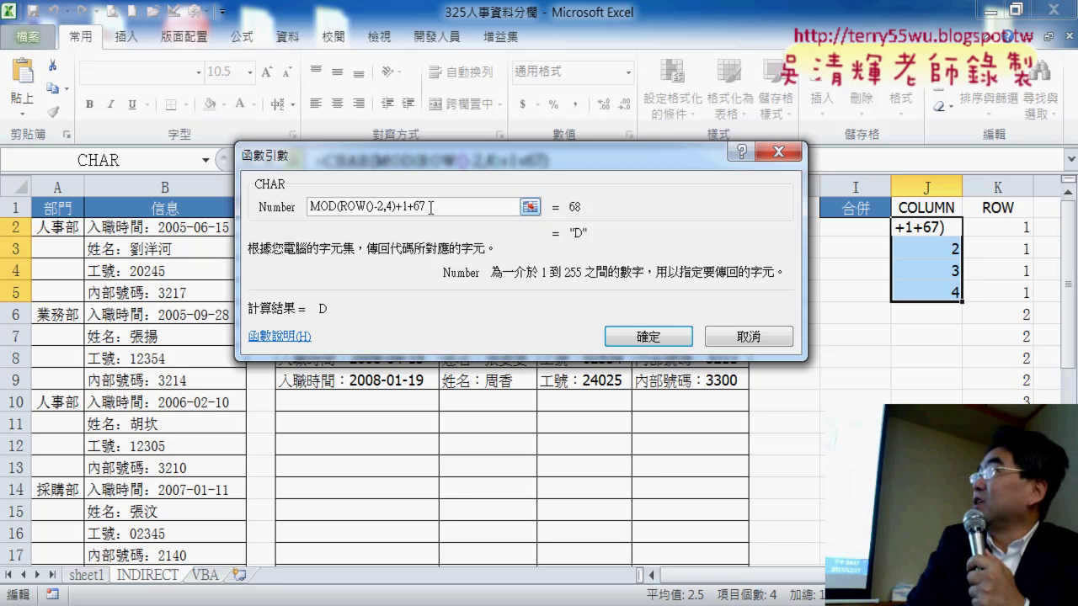
pyautogui.click(635, 339)
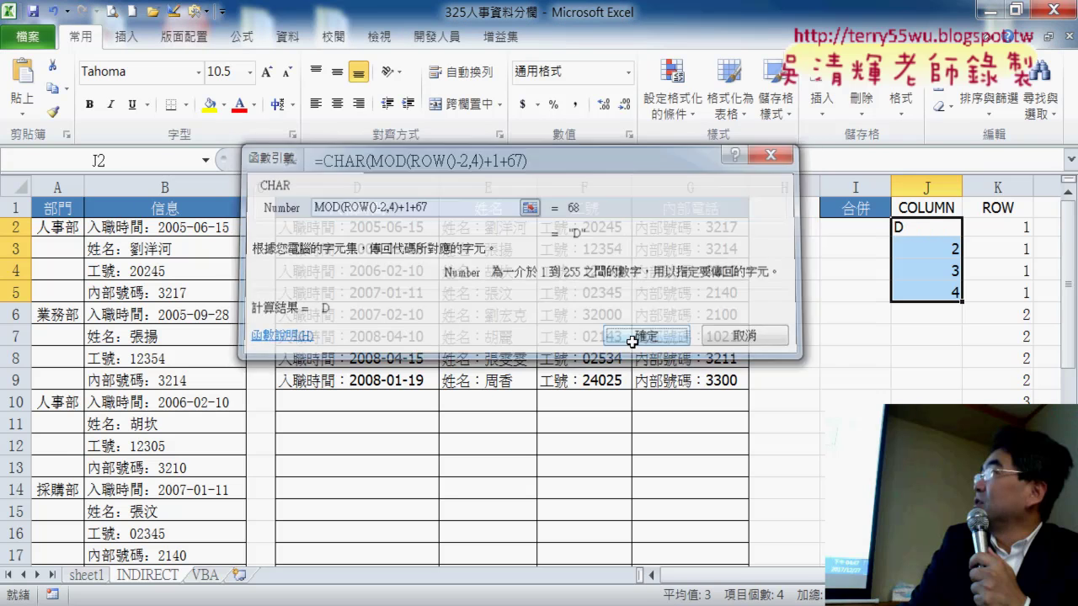
# Fill the CHAR formula down column J so it cycles D, E, F, G.
pyautogui.click(921, 228)
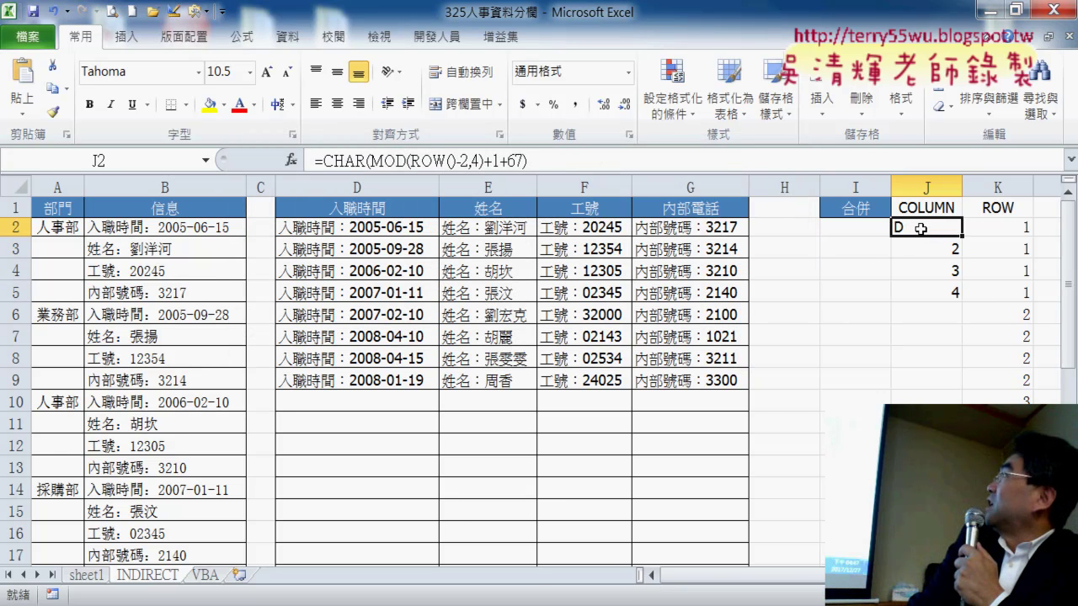
pyautogui.moveTo(962, 239); pyautogui.dragTo(962, 581)
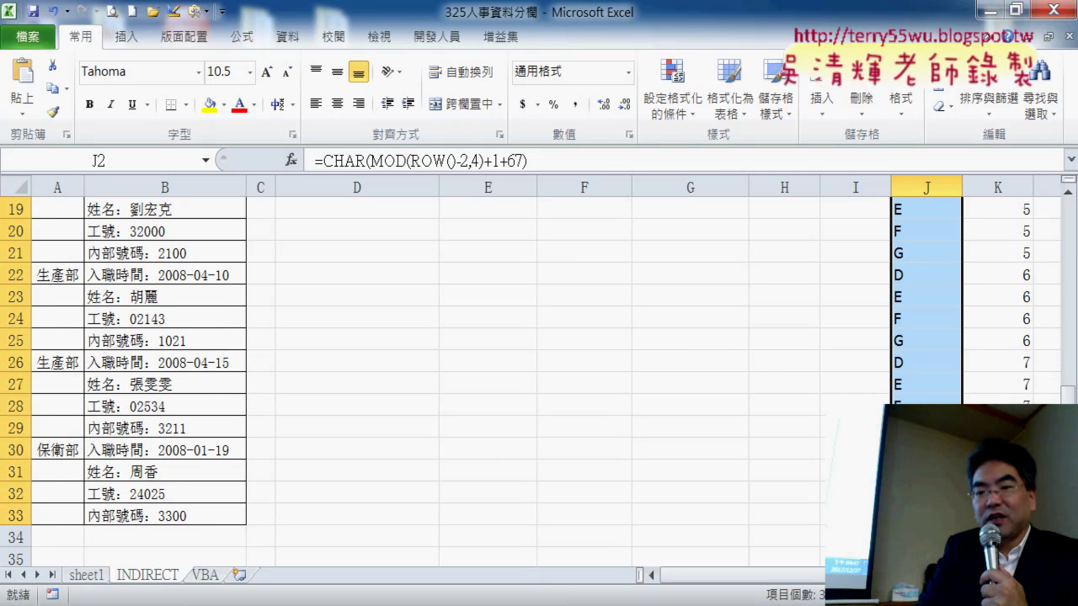
pyautogui.scroll(5, 539, 379)
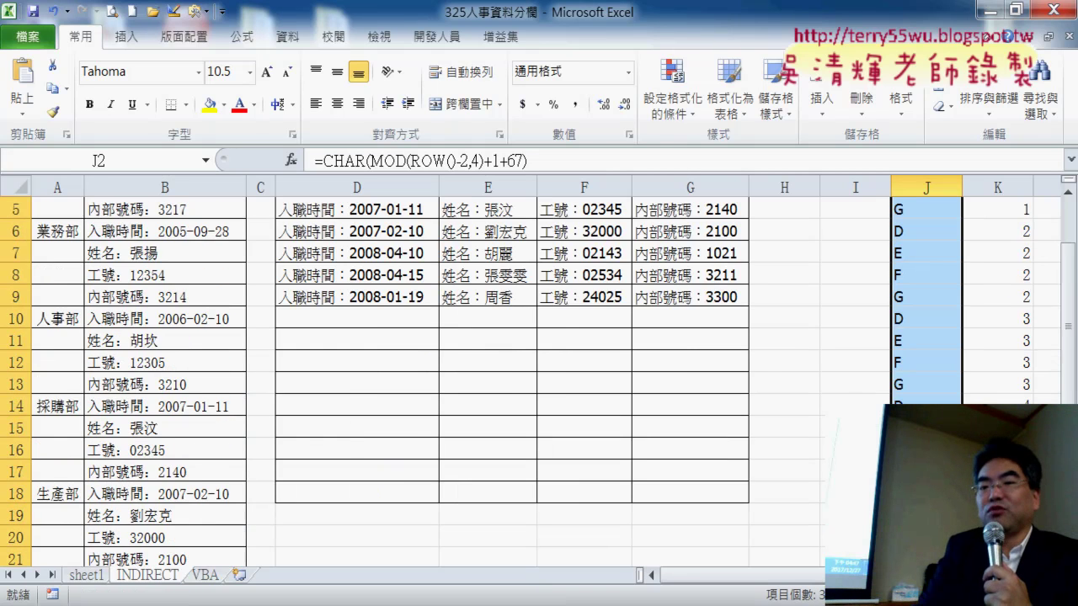
pyautogui.scroll(2, 539, 378)
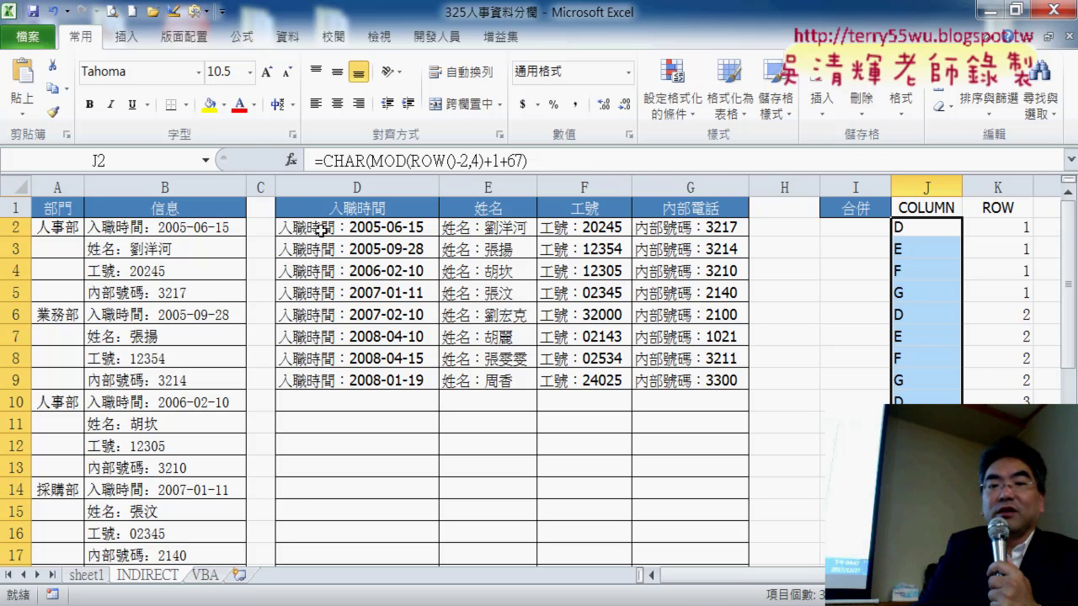
pyautogui.click(866, 228)
pyautogui.click(288, 160)
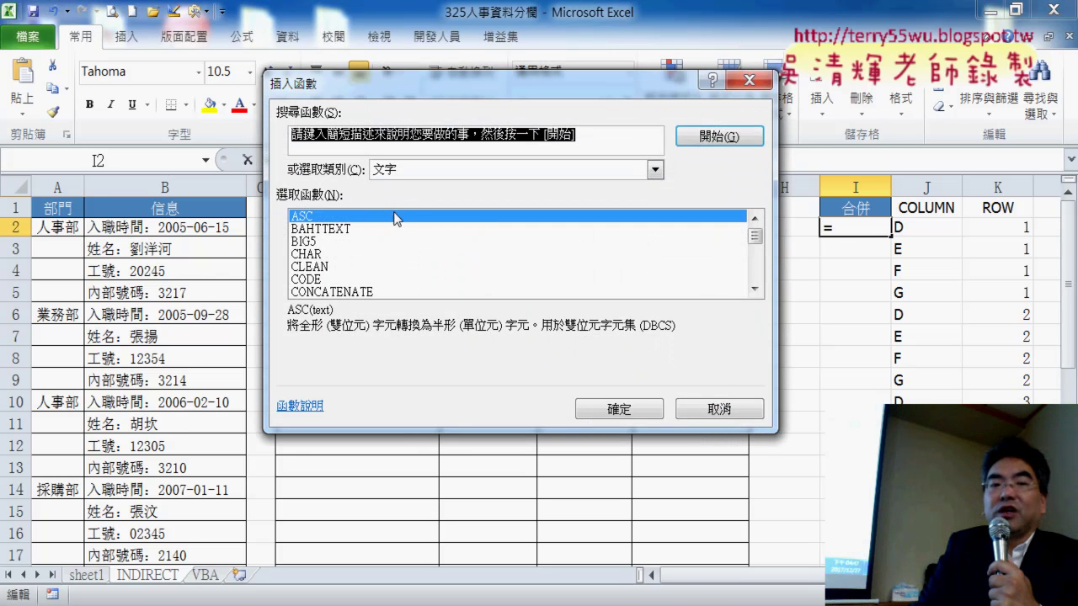
# Try =INDIRECT(J2&K2) in I2, note it resolves to D1, and cancel it.
pyautogui.click(421, 170)
pyautogui.click(424, 186)
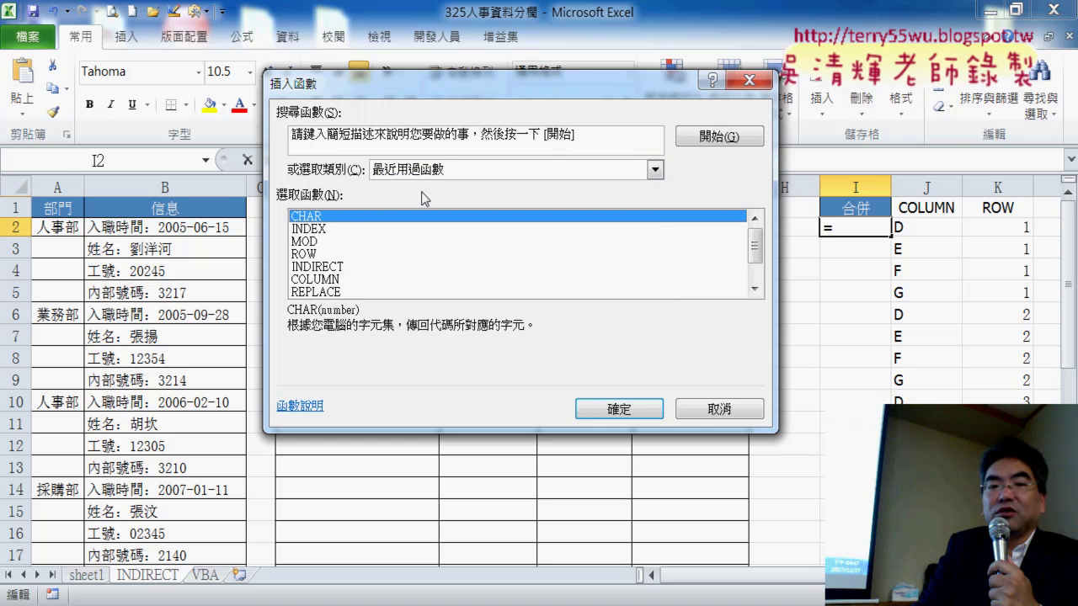
pyautogui.doubleClick(352, 268)
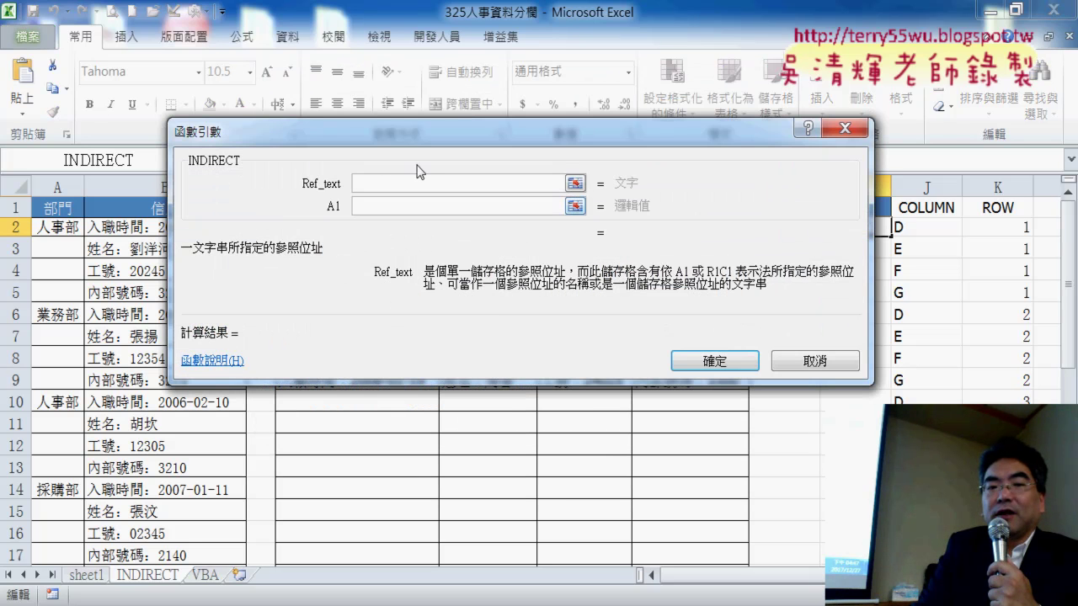
pyautogui.moveTo(416, 171); pyautogui.dragTo(307, 295)
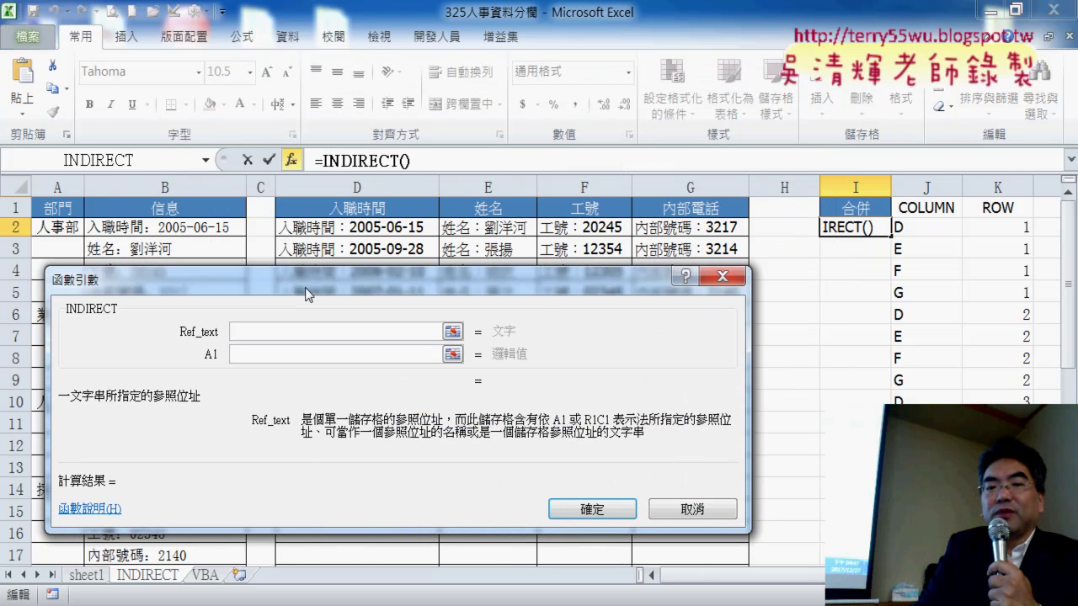
pyautogui.click(921, 233)
pyautogui.write('&')
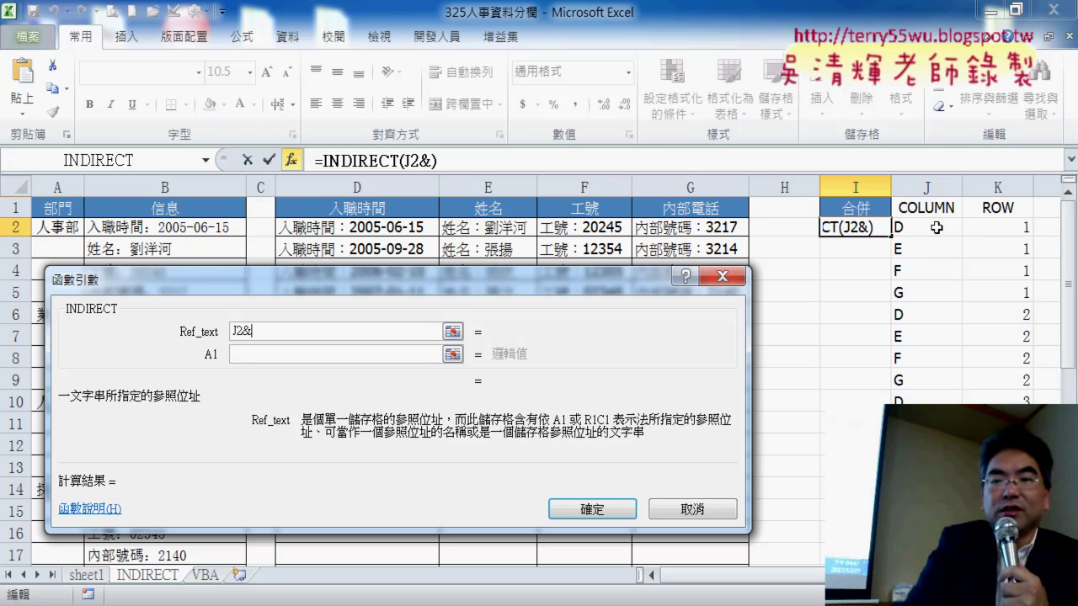
pyautogui.click(1014, 228)
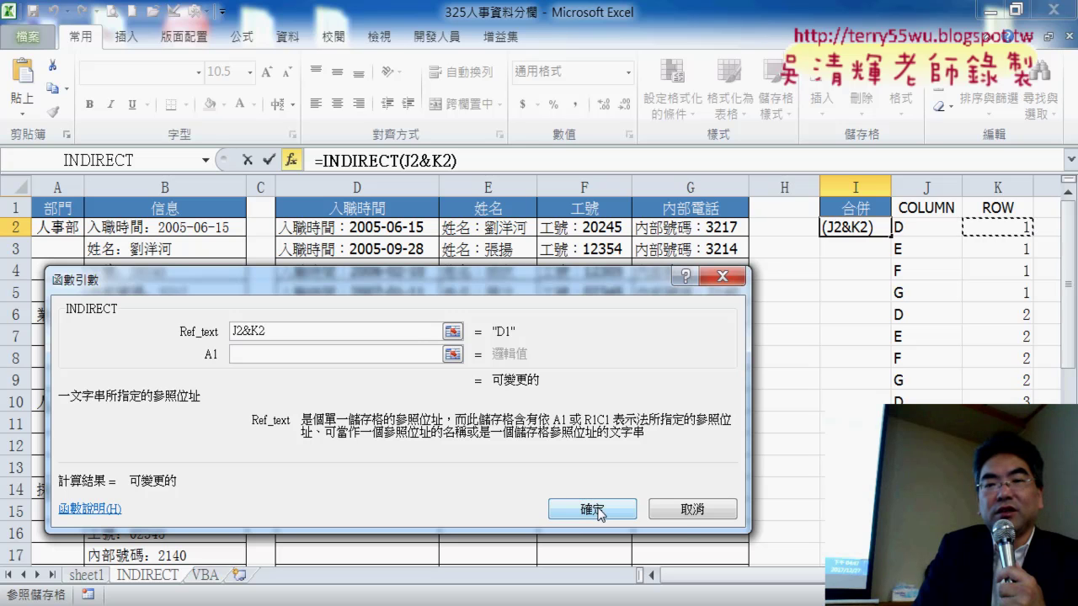
pyautogui.click(695, 509)
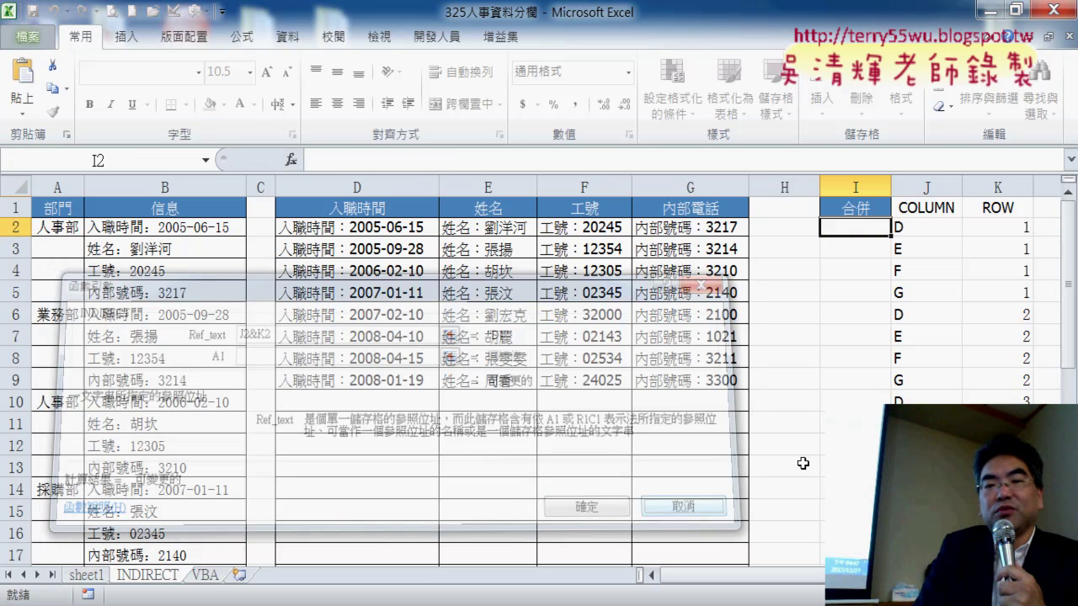
pyautogui.click(1012, 228)
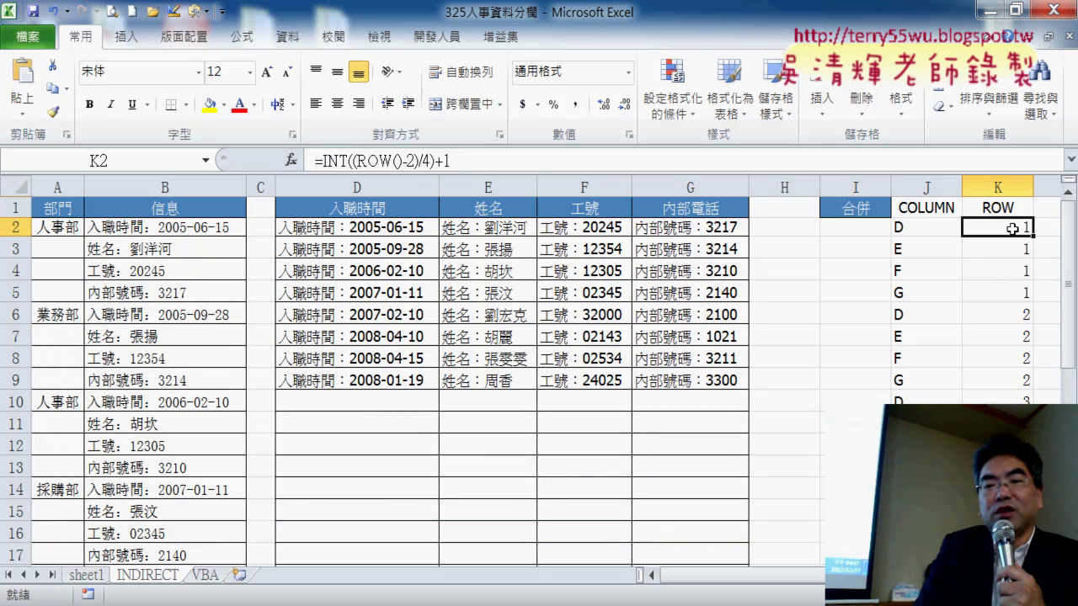
# Edit K2 to =INT((ROW()-2)/4)+2 and fill it down through K33.
pyautogui.click(450, 160)
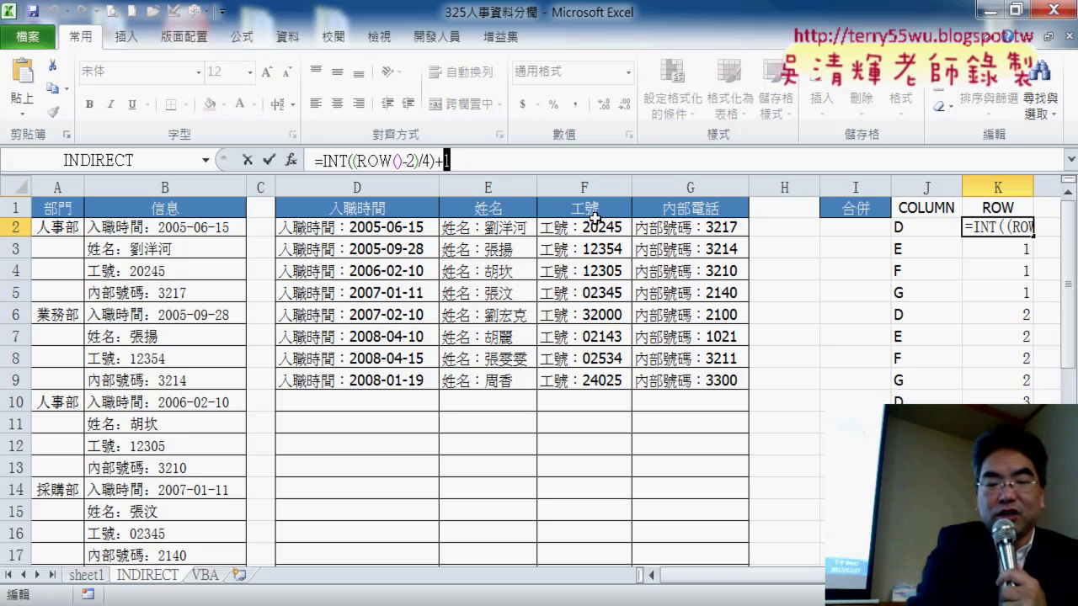
pyautogui.write('2')
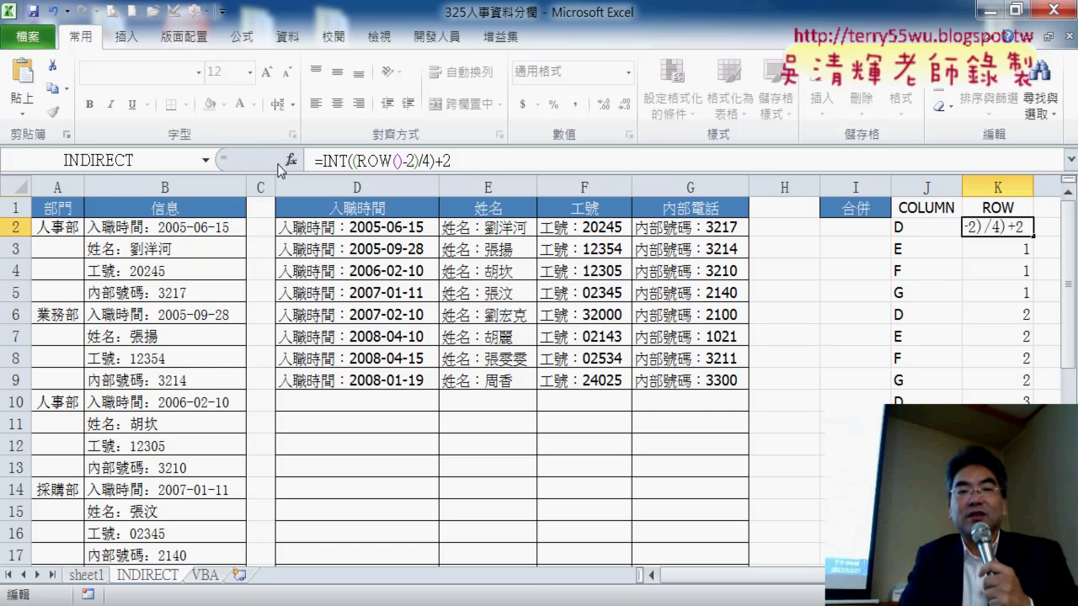
pyautogui.click(269, 160)
pyautogui.moveTo(1031, 239)
pyautogui.mouseDown()
pyautogui.moveTo(1010, 572)
pyautogui.moveTo(1010, 516)
pyautogui.mouseUp()
pyautogui.scroll(3, 880, 248)
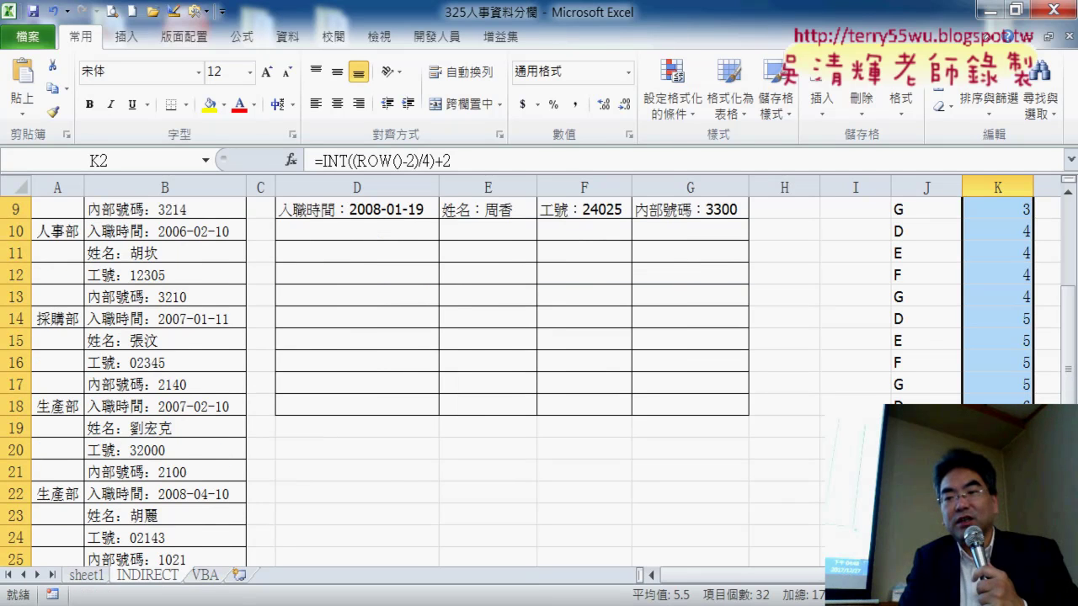
pyautogui.scroll(3, 880, 249)
pyautogui.click(845, 221)
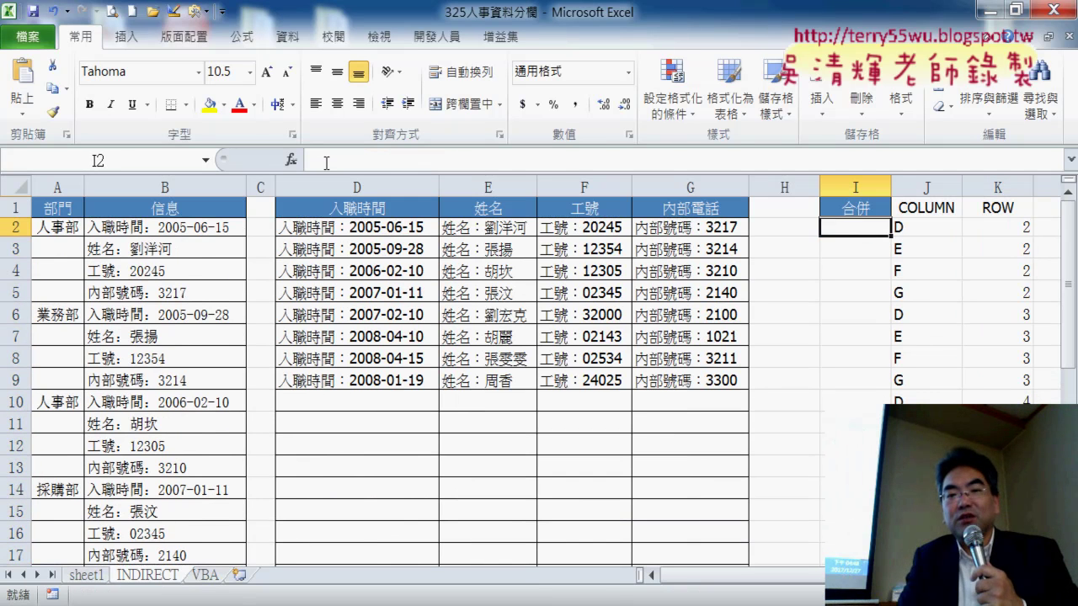
# Enter =INDIRECT(J2&K2) in I2, fill it down to I33, then go to the VBA sheet.
pyautogui.click(290, 159)
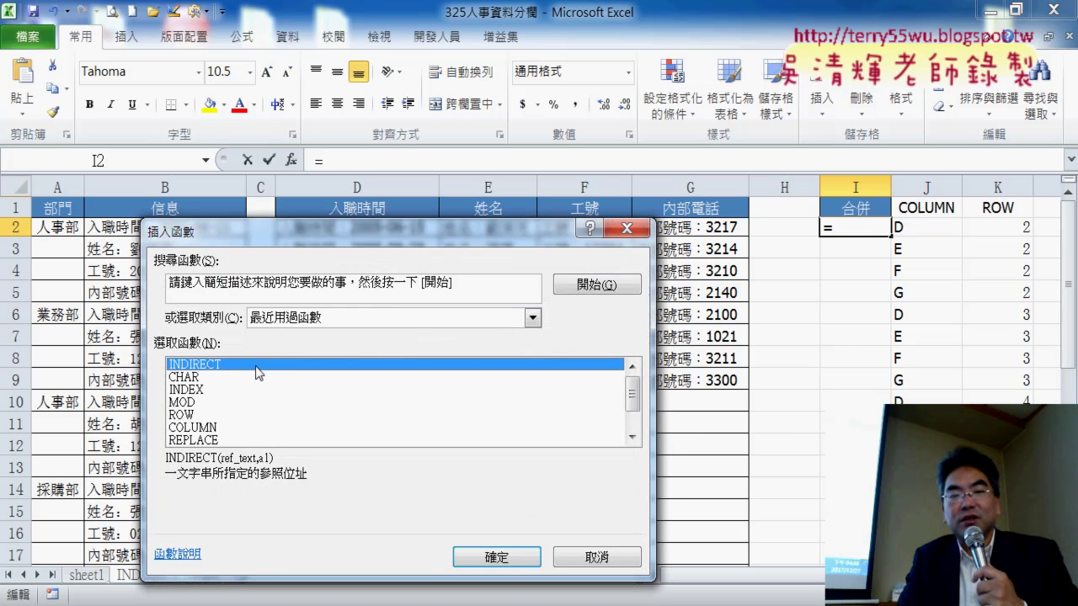
pyautogui.doubleClick(257, 365)
pyautogui.click(929, 235)
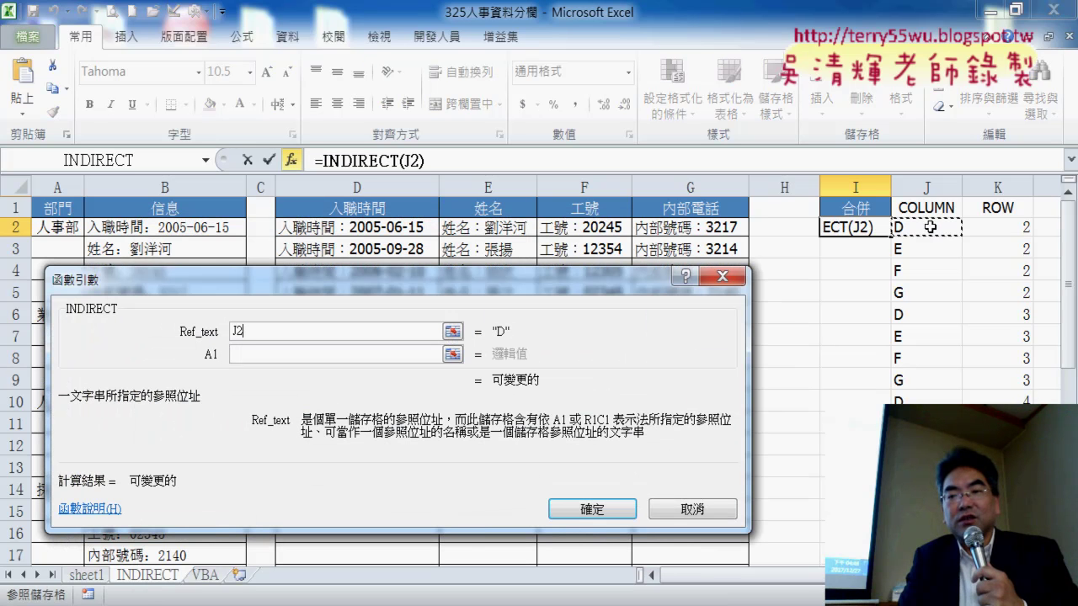
pyautogui.write('&')
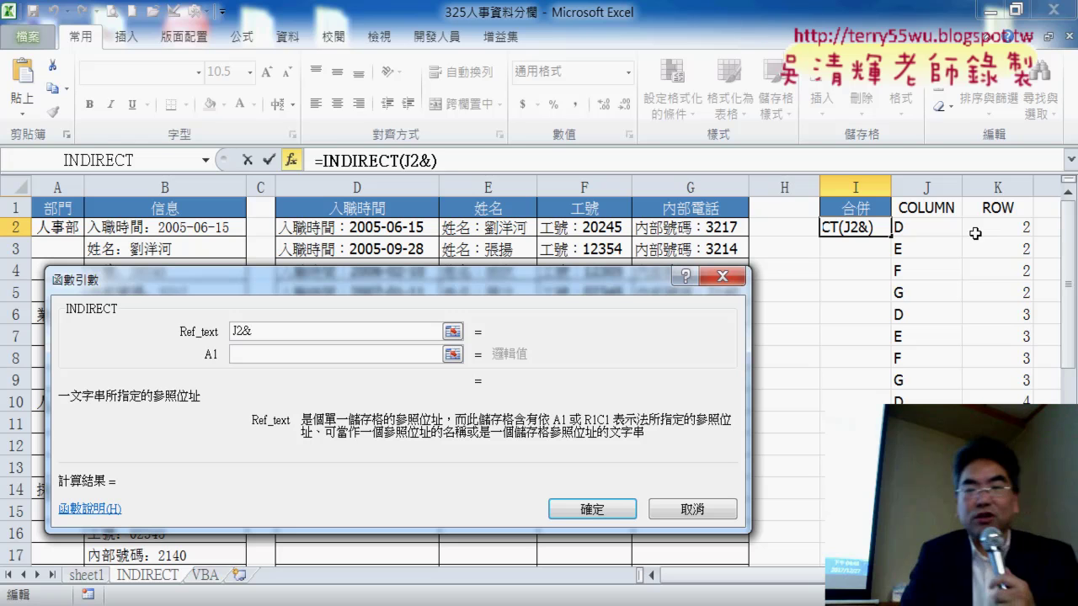
pyautogui.click(973, 233)
pyautogui.click(590, 510)
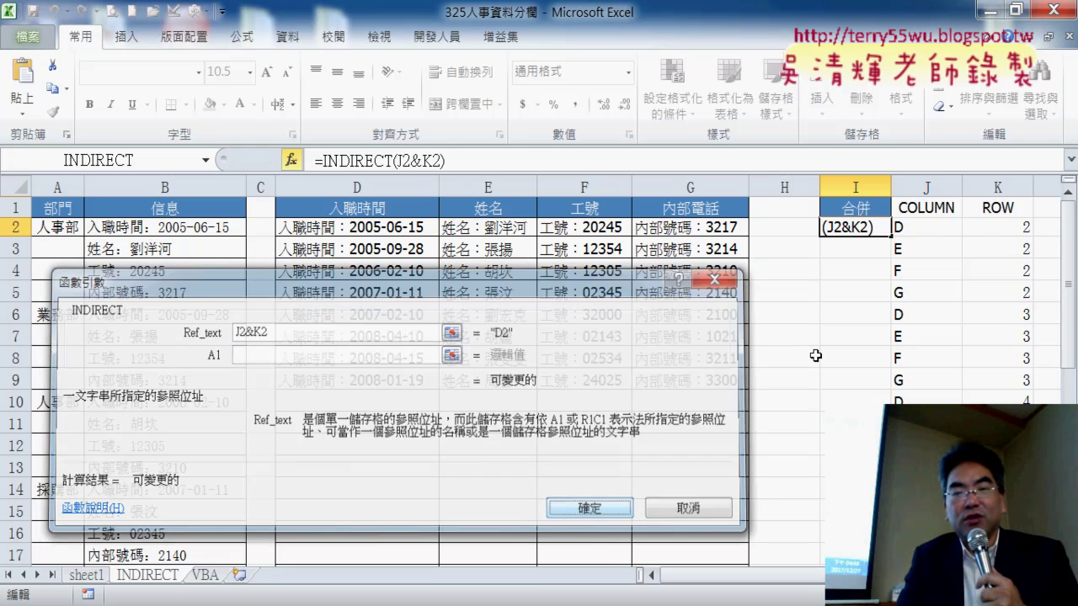
pyautogui.moveTo(892, 238); pyautogui.dragTo(890, 524)
pyautogui.scroll(3, 890, 523)
pyautogui.scroll(3, 890, 524)
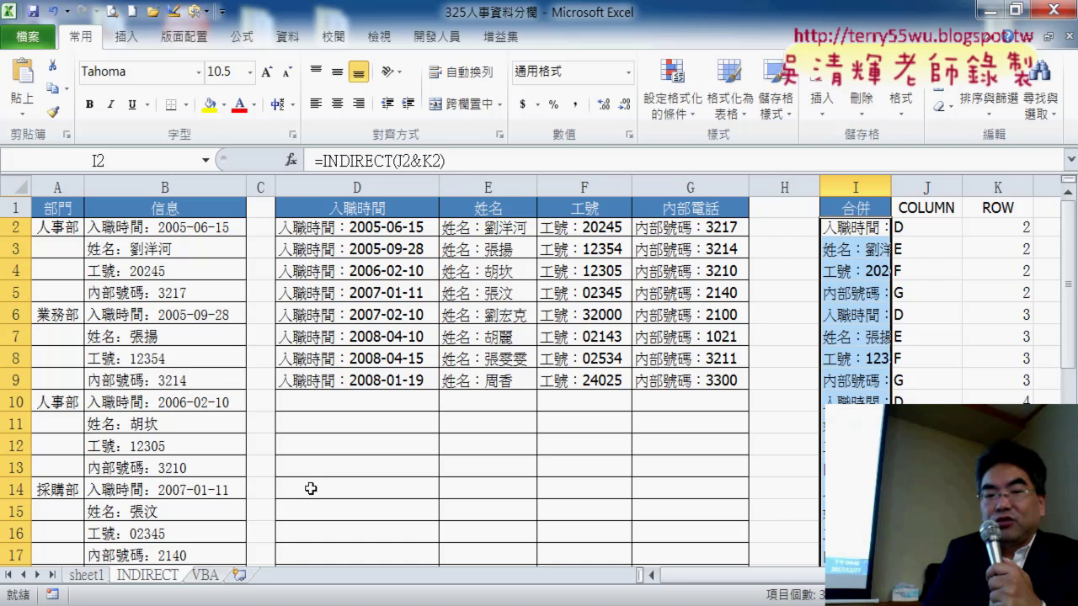
pyautogui.click(202, 576)
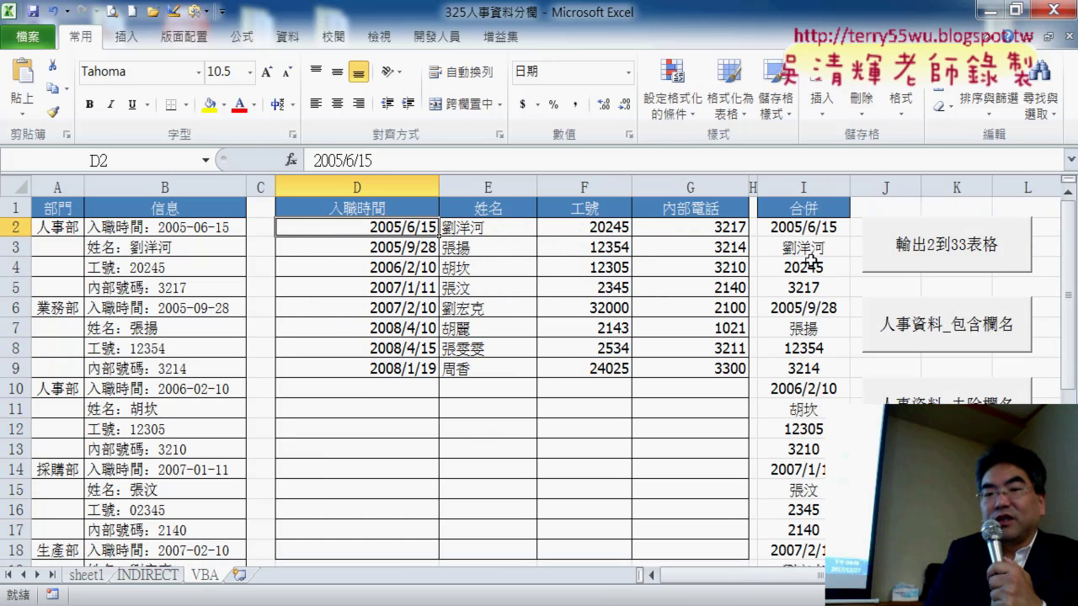
# Clear I2:I33 on the VBA sheet and AutoFit columns D, E and F.
pyautogui.moveTo(802, 228); pyautogui.dragTo(803, 562)
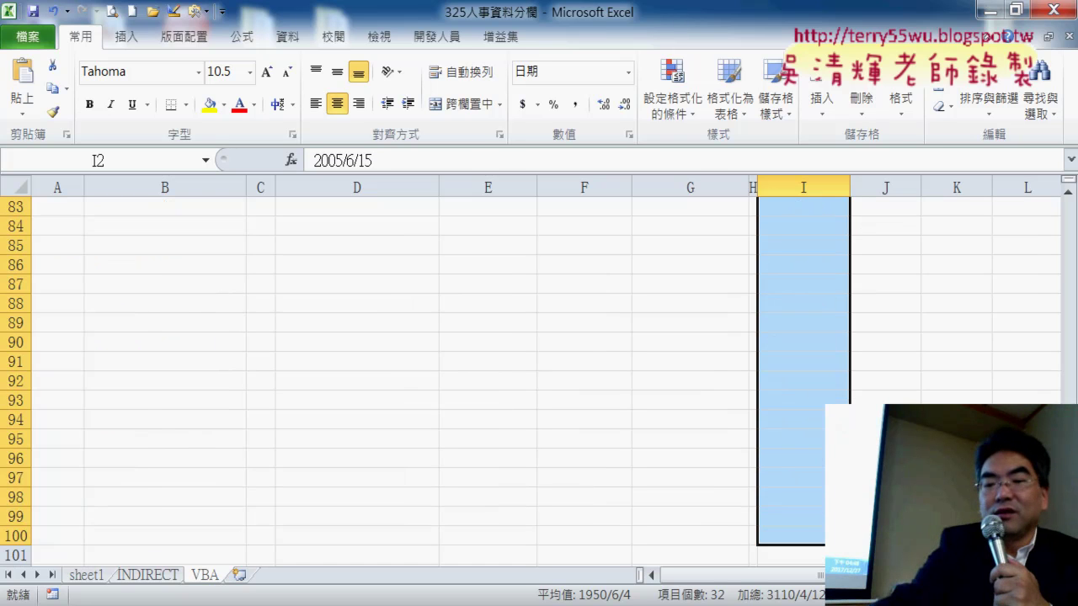
pyautogui.press('Delete')
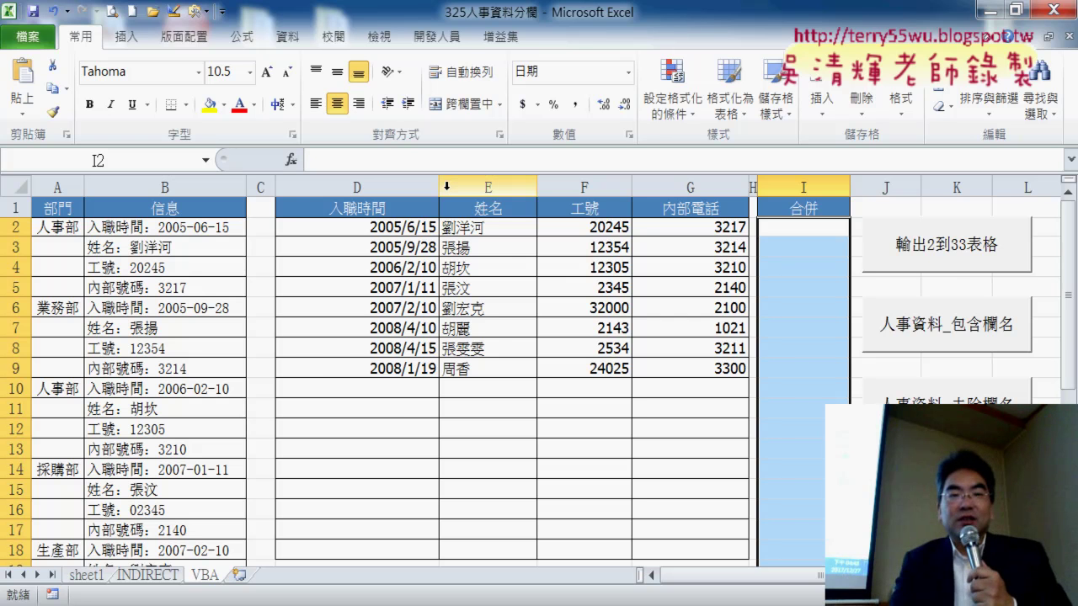
pyautogui.doubleClick(442, 191)
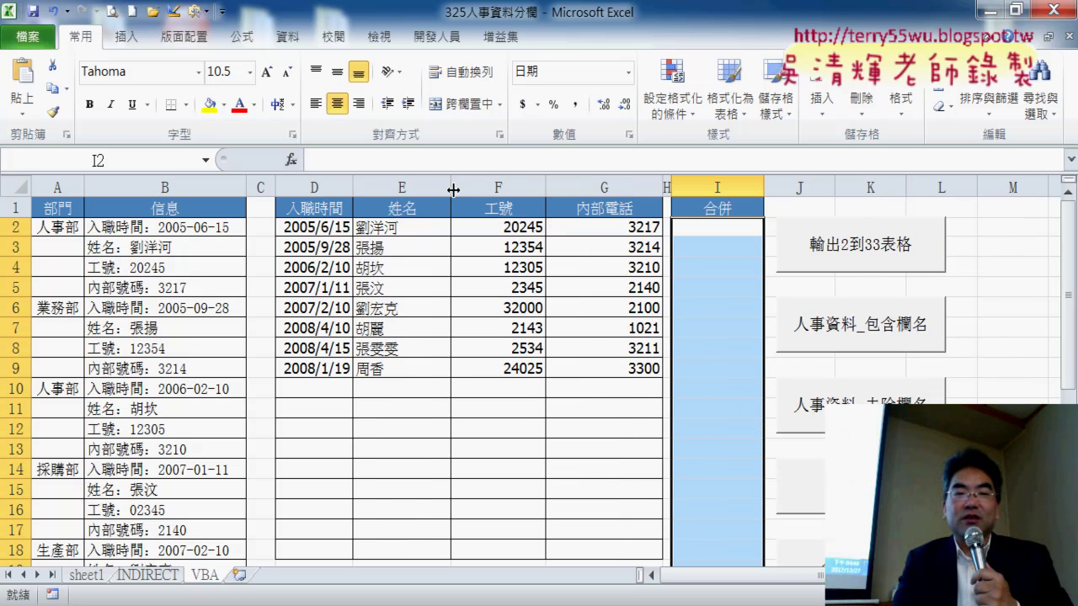
pyautogui.doubleClick(451, 187)
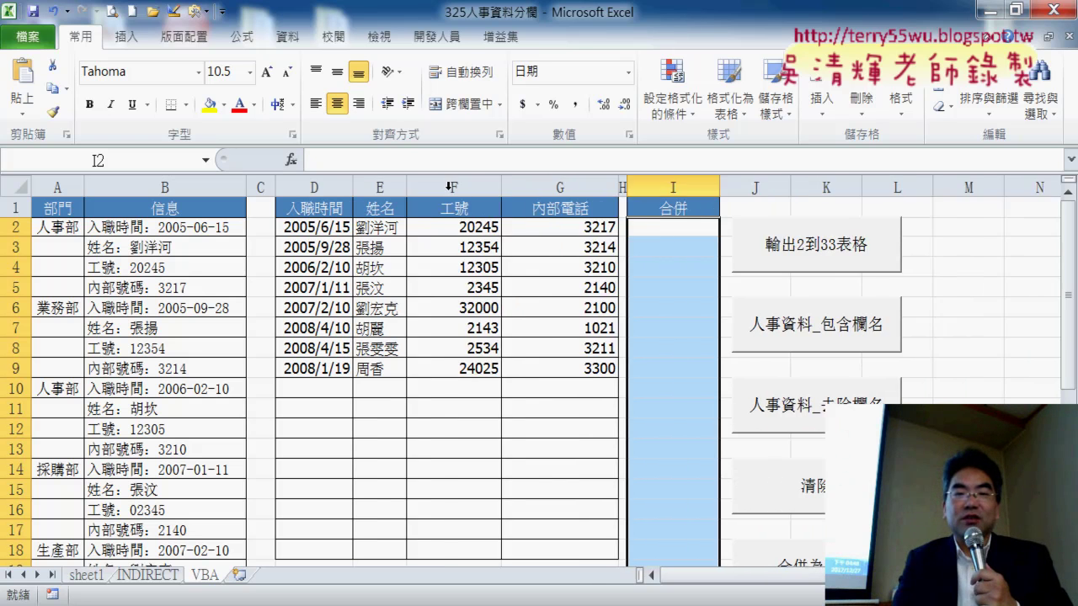
pyautogui.doubleClick(501, 186)
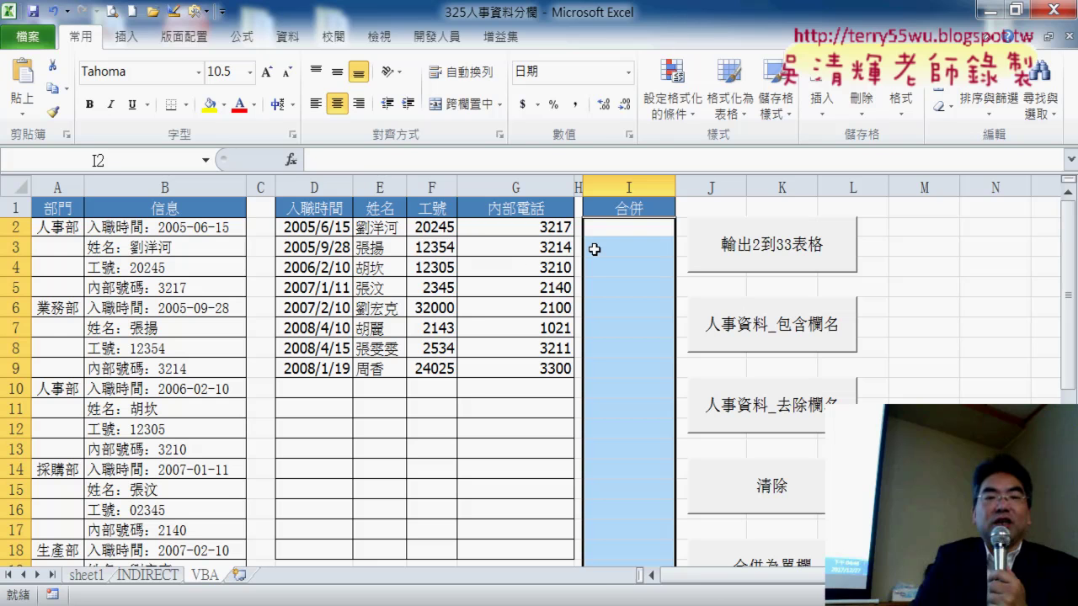
pyautogui.moveTo(313, 227)
pyautogui.mouseDown()
pyautogui.moveTo(502, 368)
pyautogui.moveTo(516, 357)
pyautogui.mouseUp()
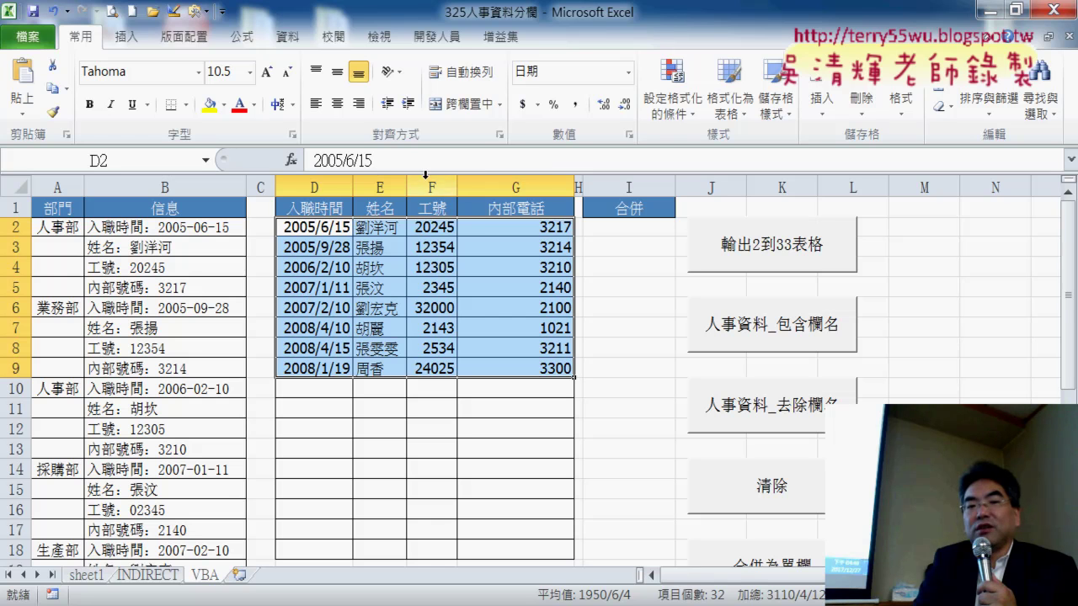
pyautogui.click(331, 227)
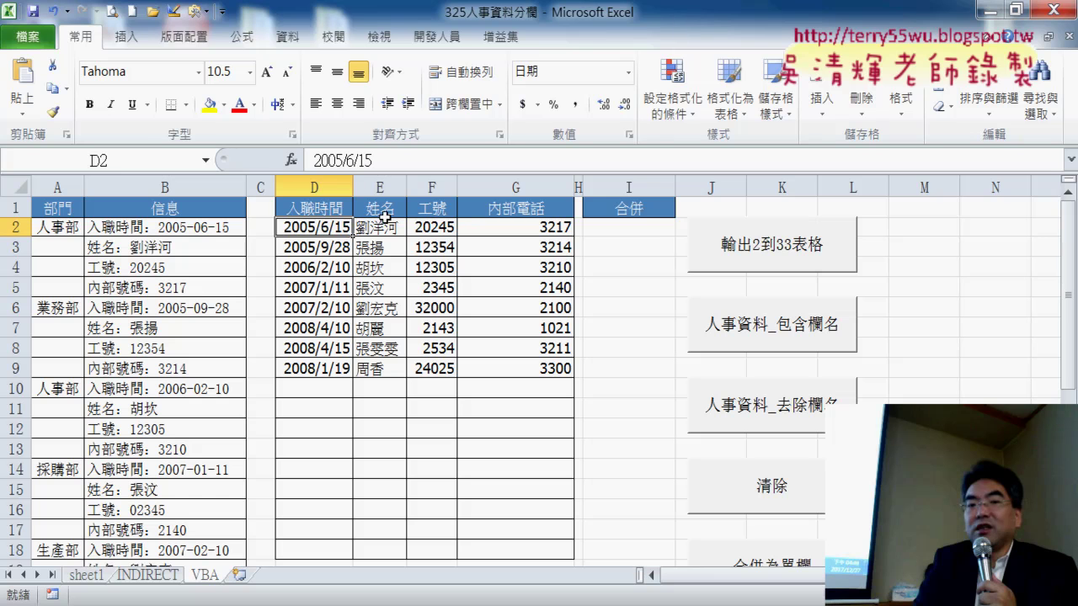
pyautogui.click(644, 230)
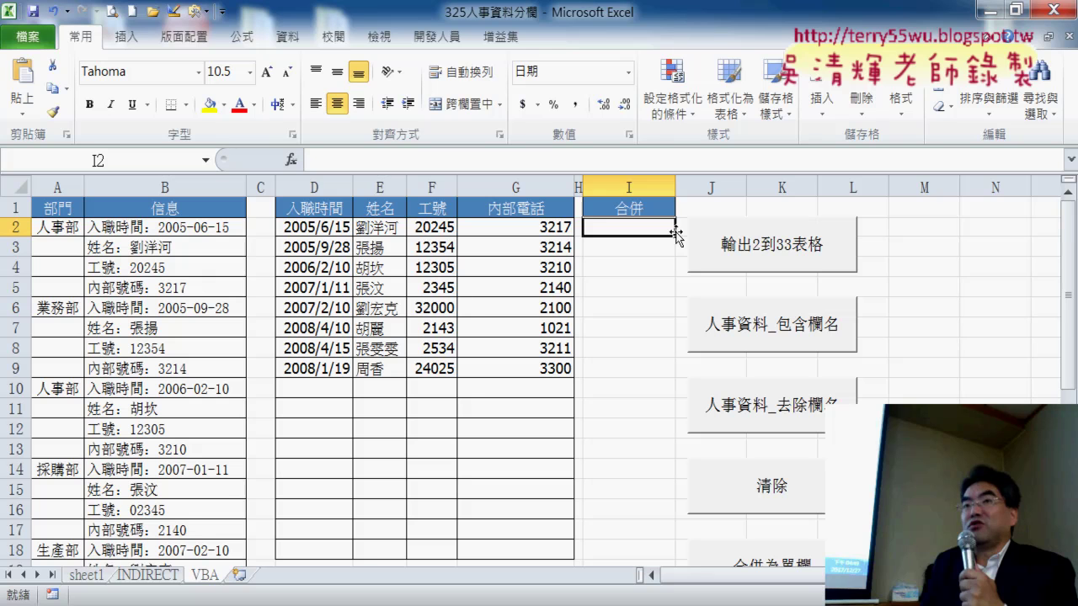
# Open the 合併為單欄 macro's code from its button and delete its existing loop.
pyautogui.scroll(-1, 862, 327)
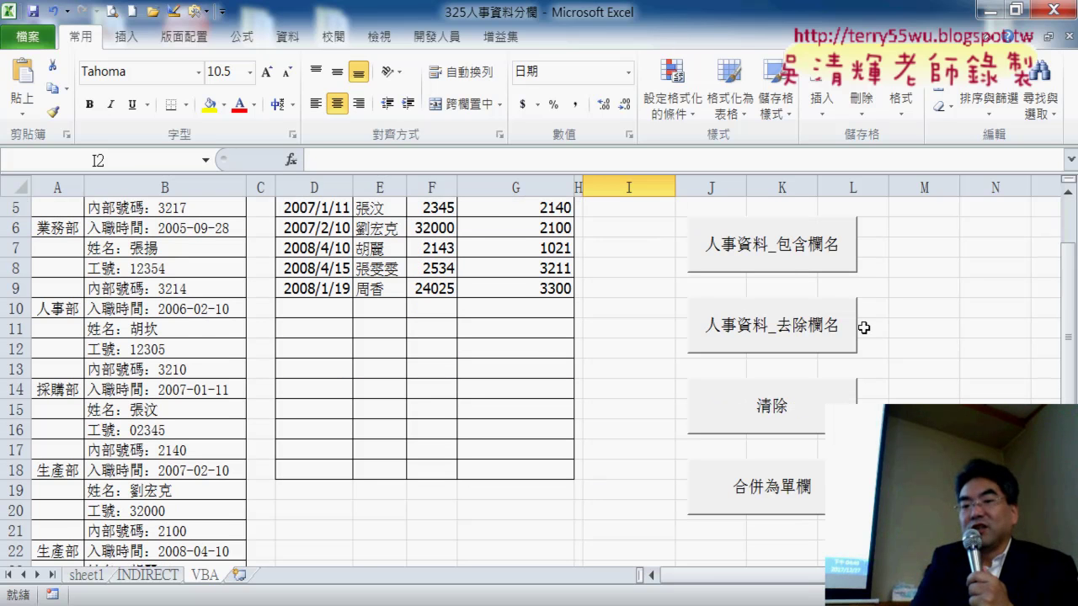
pyautogui.rightClick(794, 509)
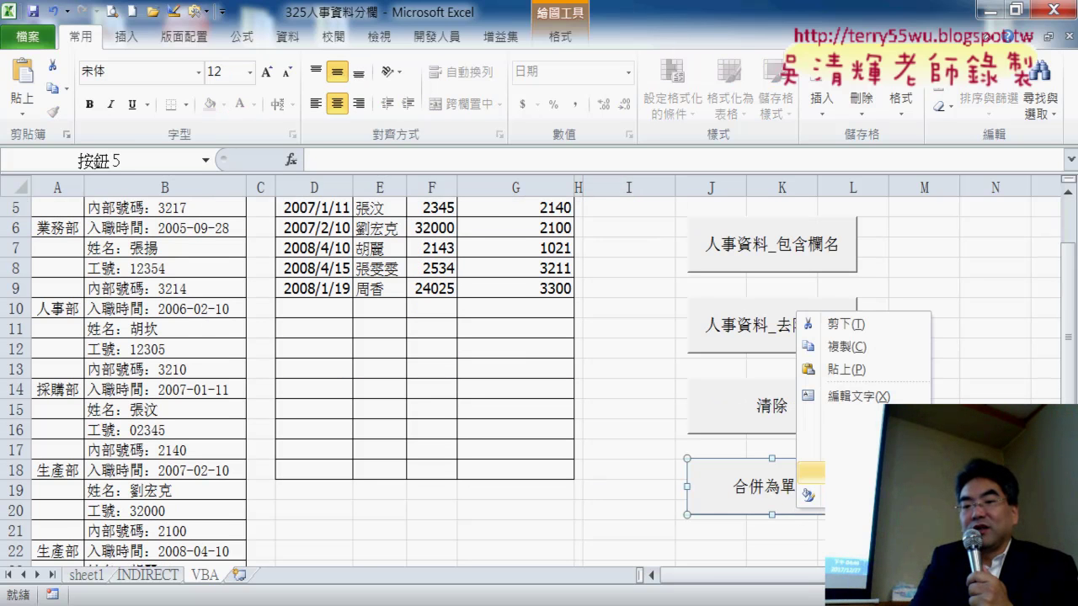
pyautogui.click(812, 472)
pyautogui.click(1028, 313)
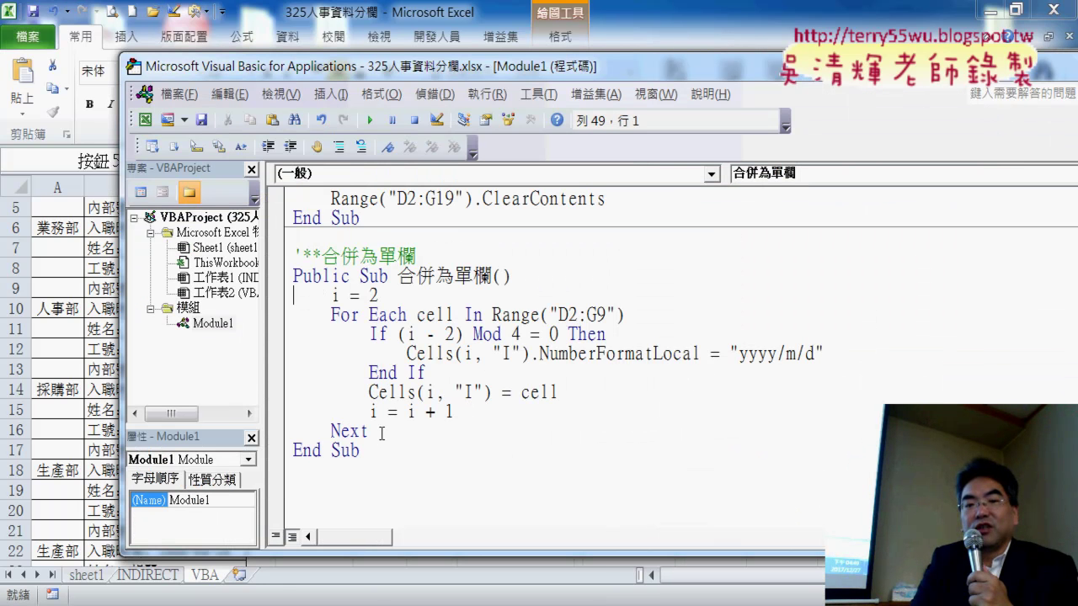
pyautogui.moveTo(367, 430); pyautogui.dragTo(290, 294)
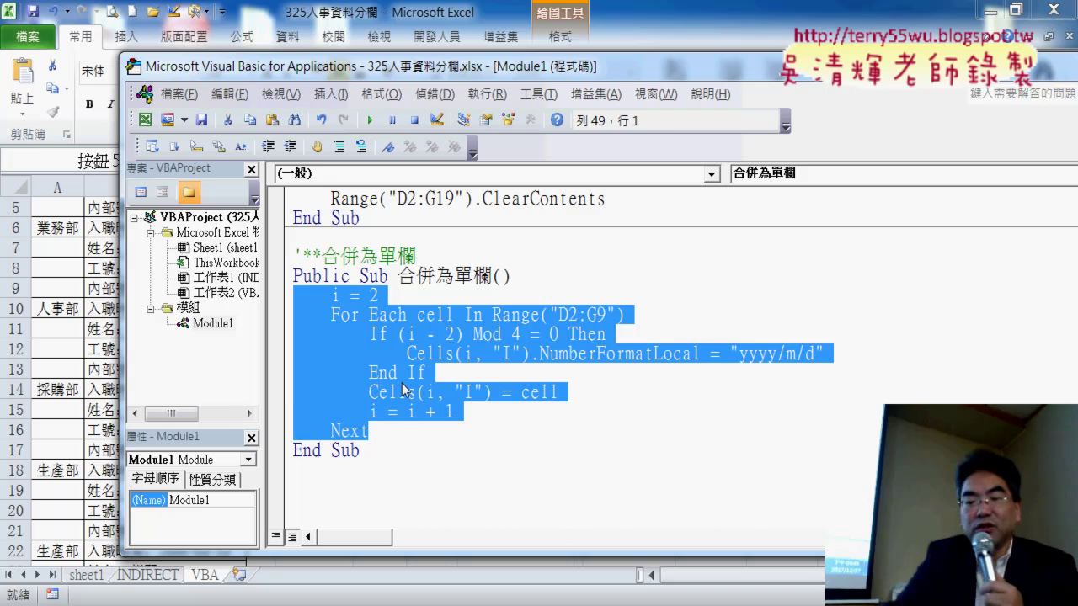
pyautogui.press('Delete')
# Copy the initial-value and nested loop code from 輸出2到33表格, ready to paste inside 合併為單欄.
pyautogui.scroll(3, 607, 329)
pyautogui.scroll(3, 606, 329)
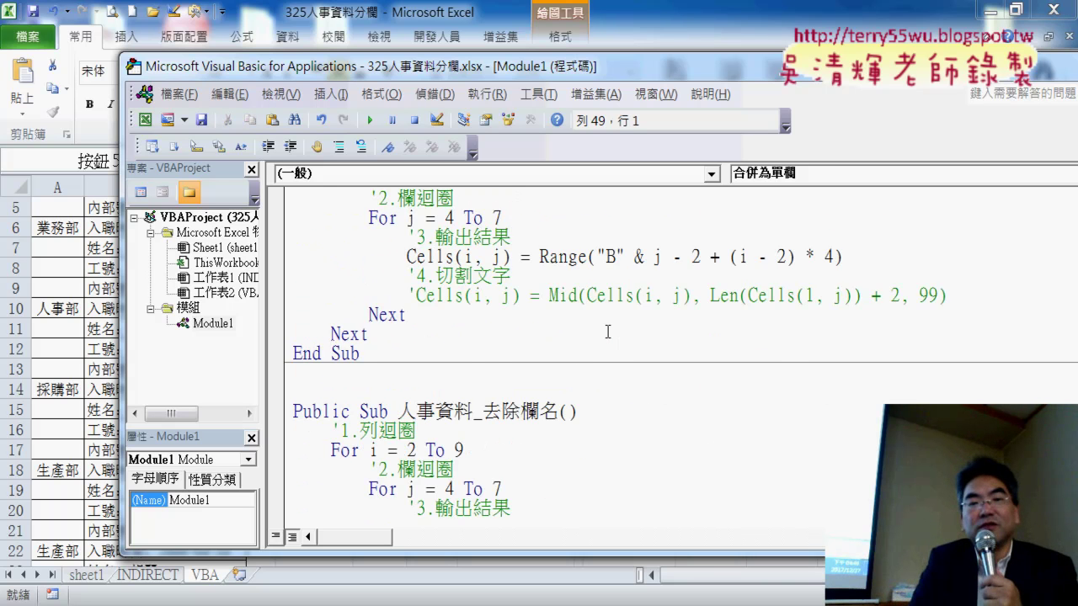
pyautogui.scroll(6, 607, 329)
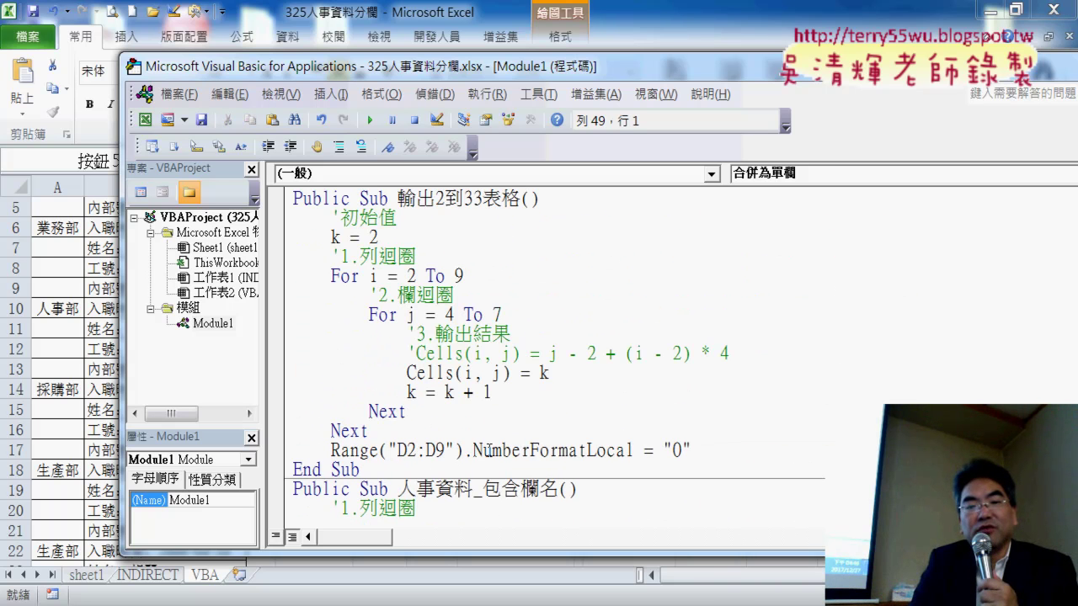
pyautogui.moveTo(427, 430); pyautogui.dragTo(293, 217)
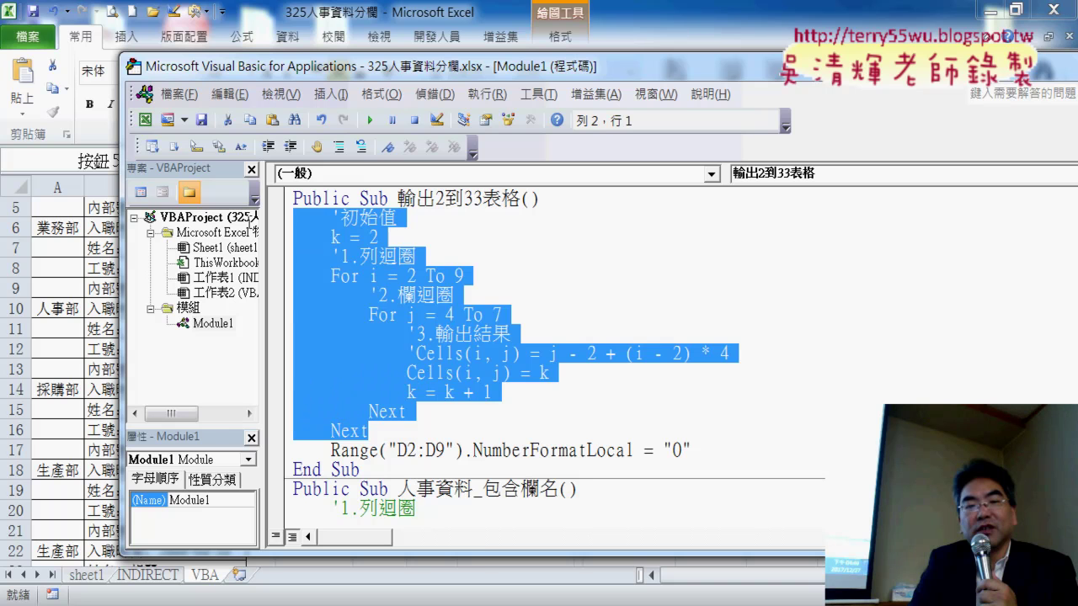
pyautogui.rightClick(325, 278)
pyautogui.click(371, 310)
pyautogui.scroll(-10, 390, 301)
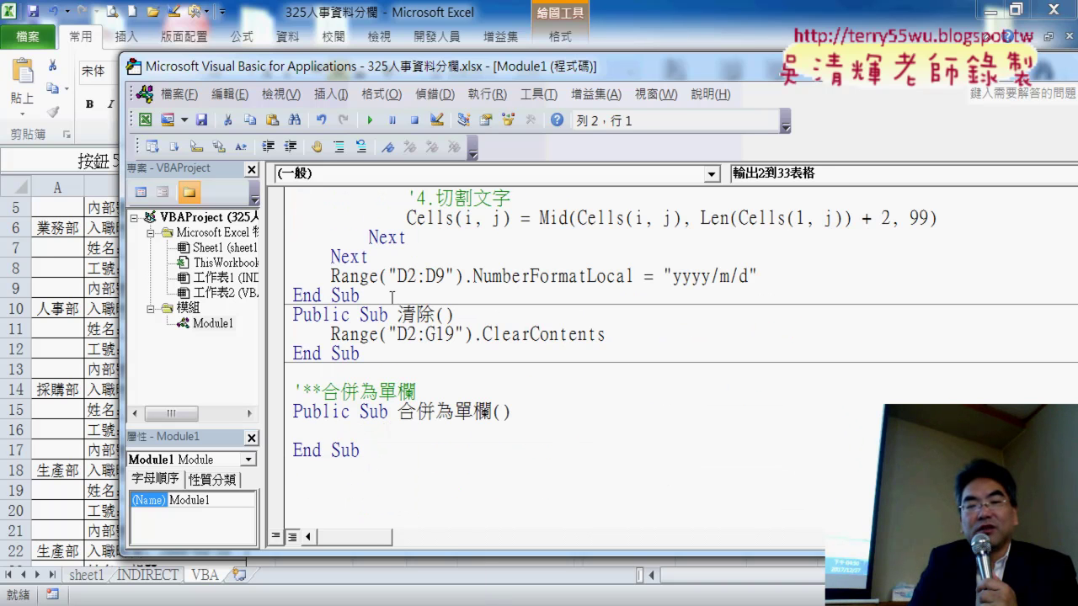
pyautogui.click(313, 429)
pyautogui.rightClick(313, 430)
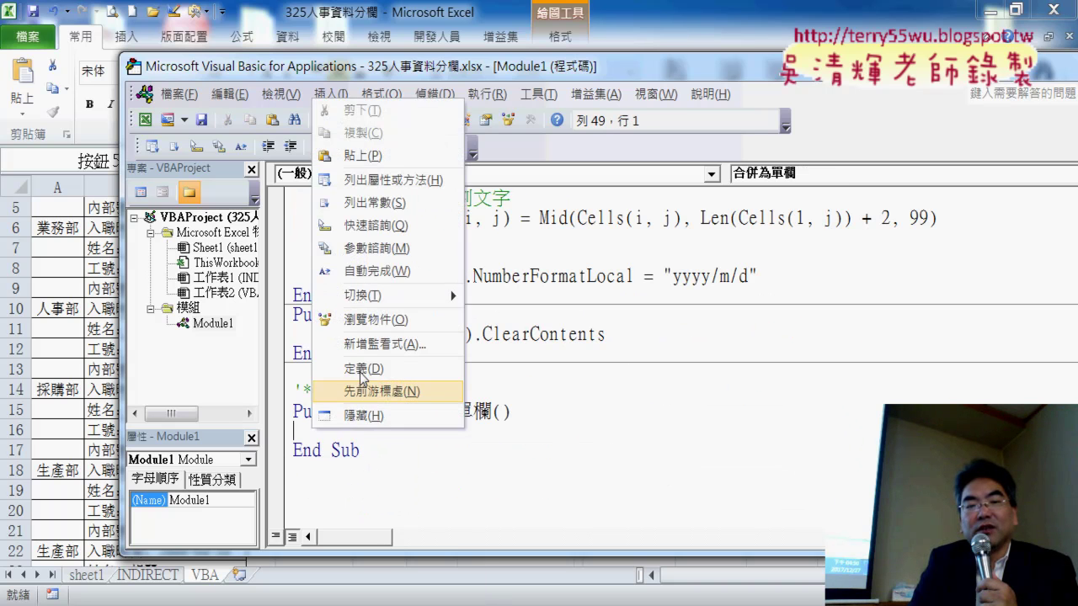
# Paste the loop code into 合併為單欄 and delete the old commented formula line.
pyautogui.click(371, 155)
pyautogui.scroll(-1, 499, 303)
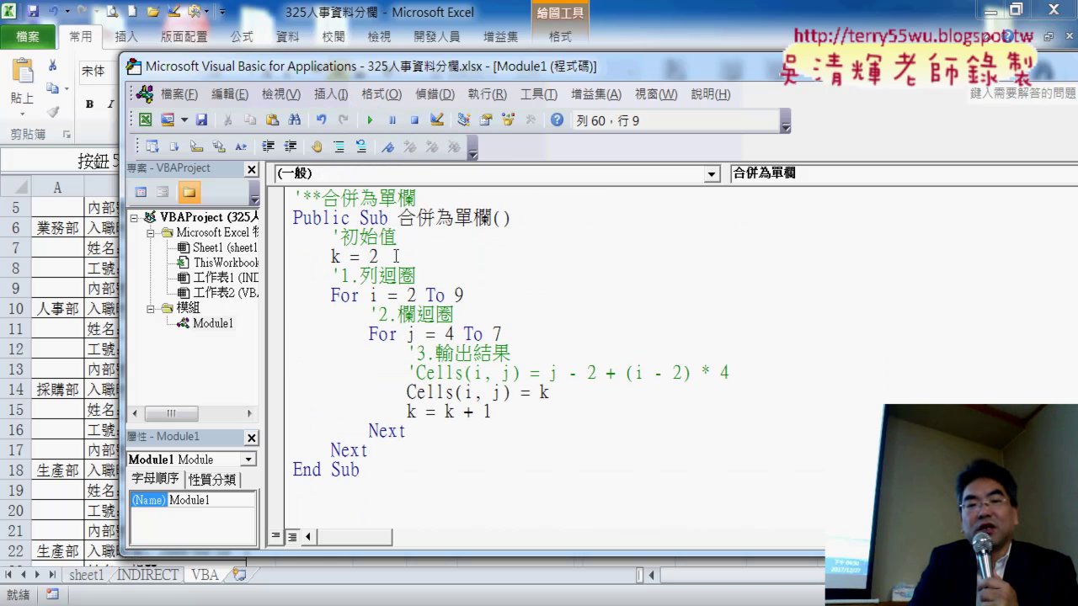
pyautogui.moveTo(404, 65); pyautogui.dragTo(594, 246)
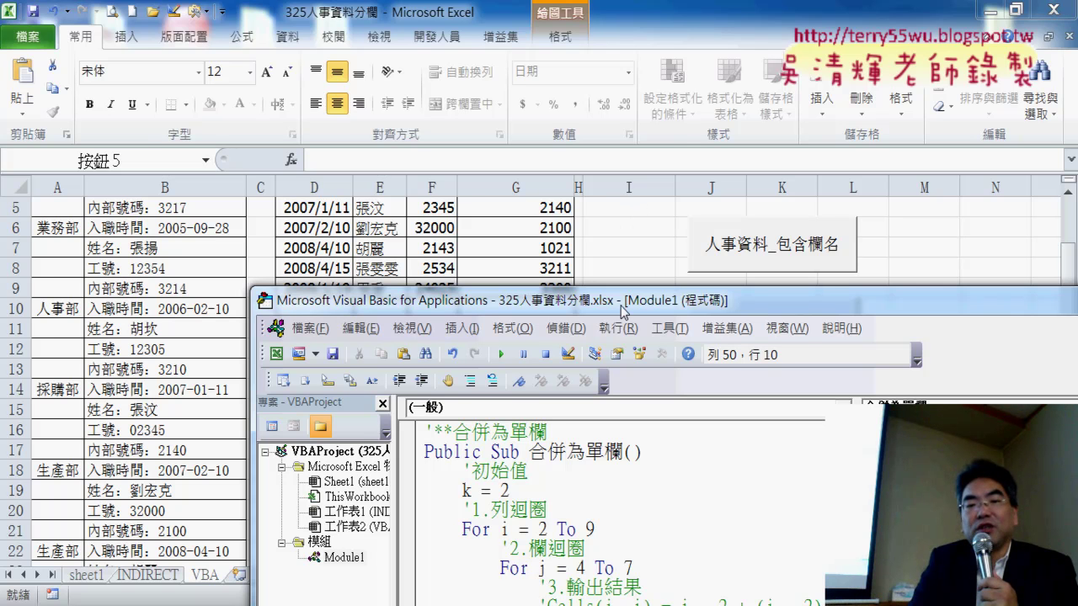
pyautogui.moveTo(620, 306); pyautogui.dragTo(634, 85)
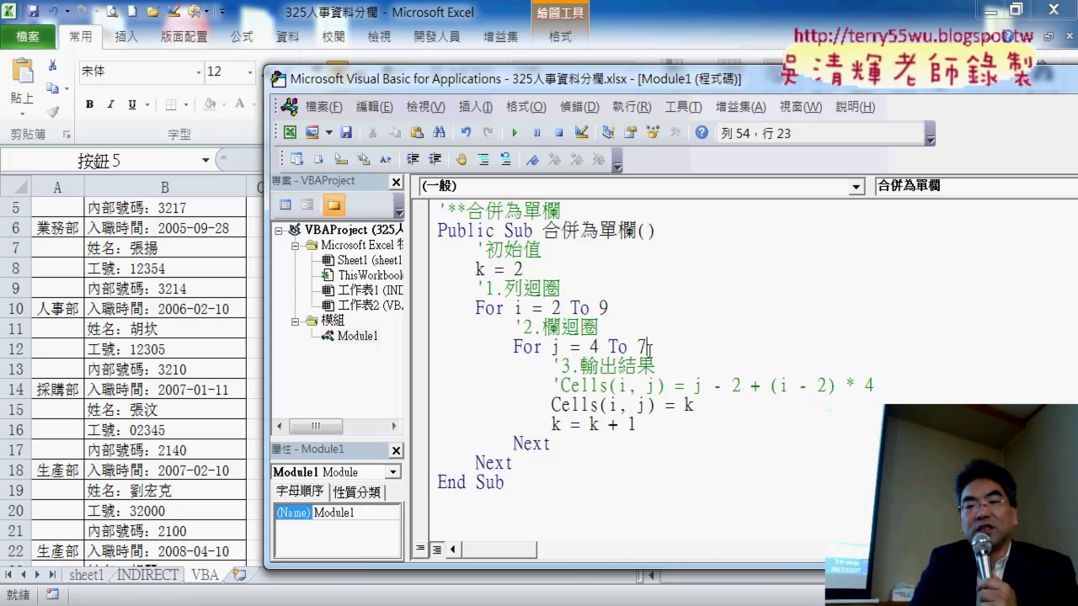
pyautogui.moveTo(899, 387); pyautogui.dragTo(551, 385)
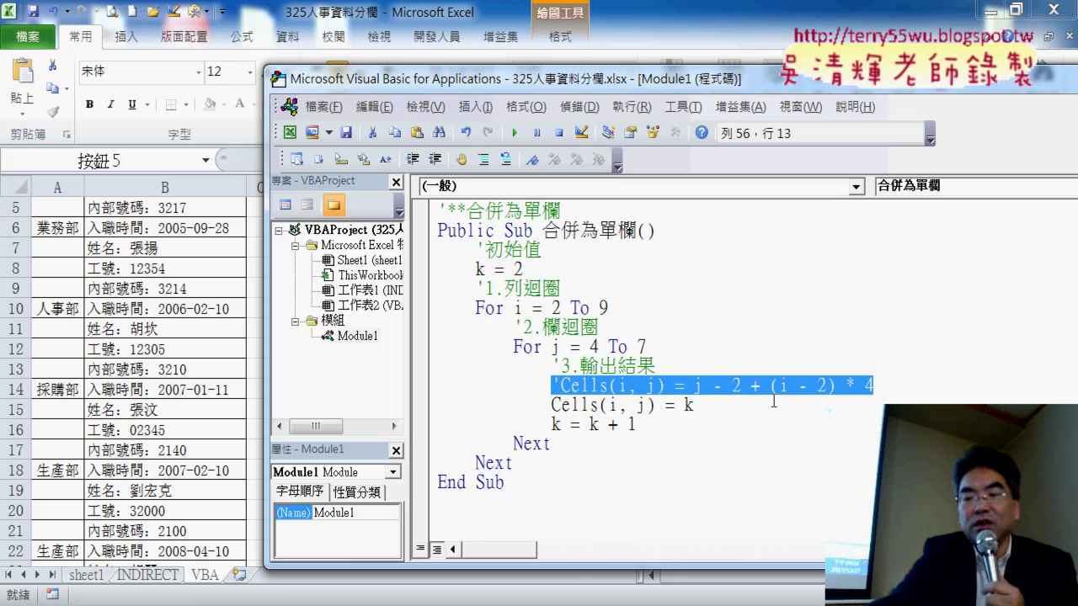
pyautogui.press('Delete')
pyautogui.press('Delete')
pyautogui.press('Delete')
pyautogui.press('Delete')
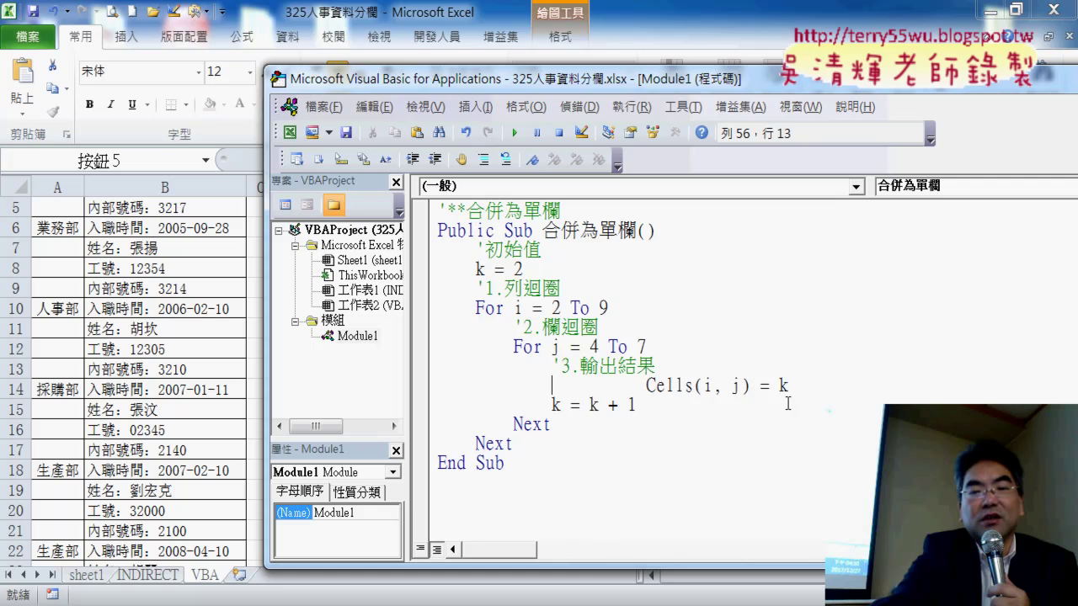
pyautogui.press('Delete')
pyautogui.press('Delete')
pyautogui.press('Delete')
pyautogui.press('Delete')
pyautogui.press('Delete')
pyautogui.press('Delete')
pyautogui.press('Delete')
pyautogui.press('Delete')
pyautogui.press('Delete')
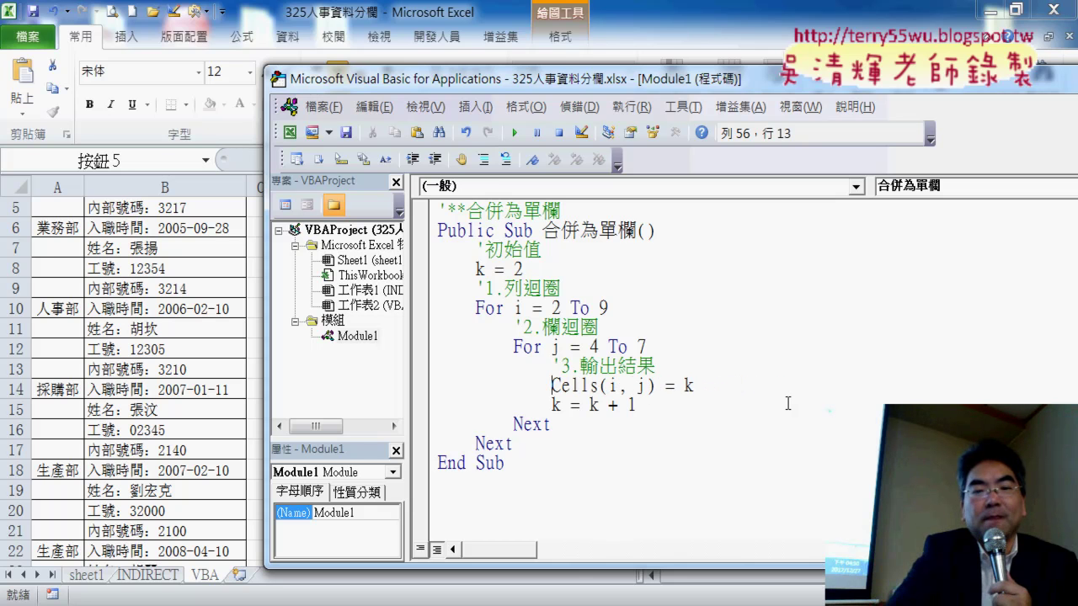
# Rewrite the assignment as Cells(k, "I") = Cells(i, j), keeping the k = k + 1 counter.
pyautogui.moveTo(631, 89); pyautogui.dragTo(611, 215)
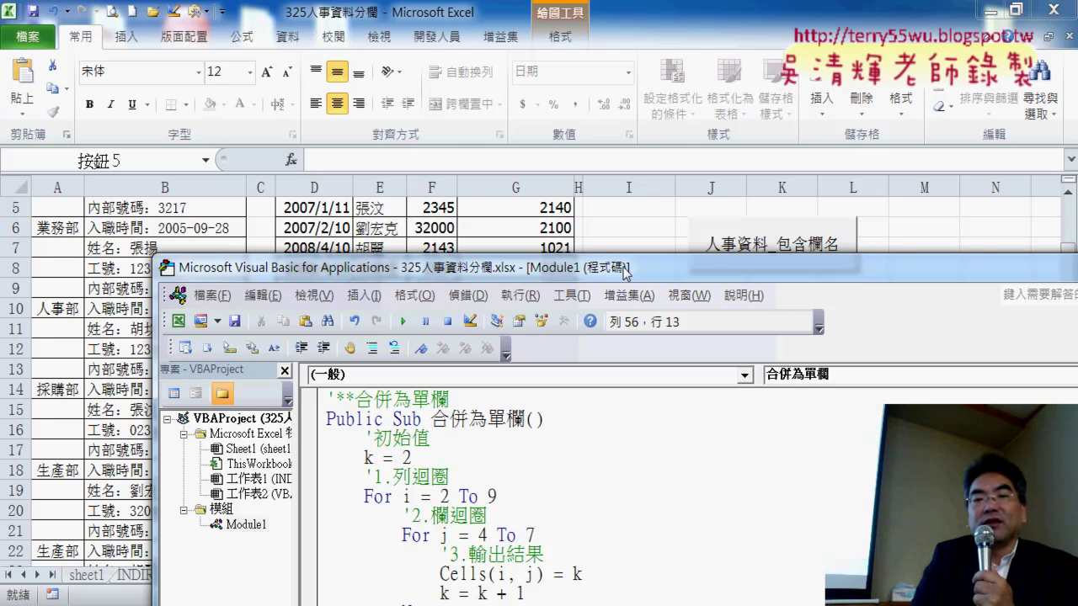
pyautogui.moveTo(624, 273); pyautogui.dragTo(618, 237)
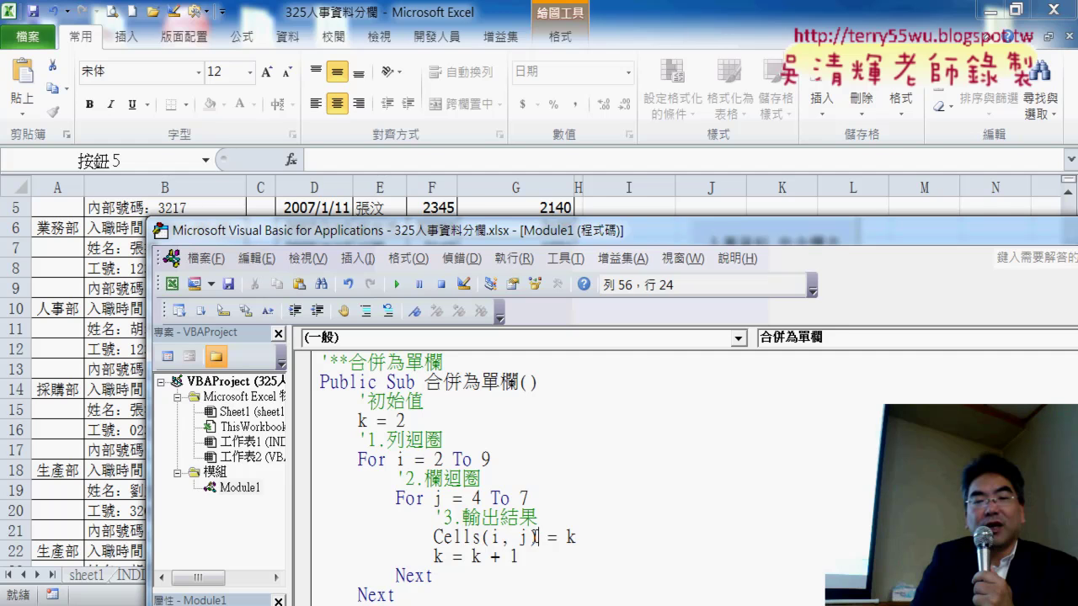
pyautogui.moveTo(536, 536); pyautogui.dragTo(444, 536)
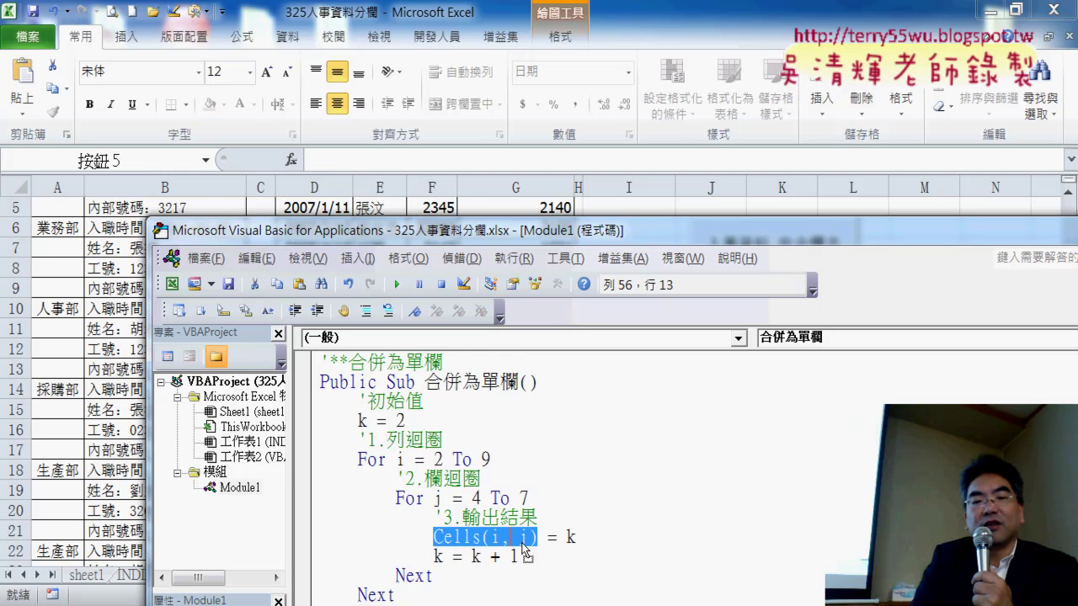
pyautogui.moveTo(523, 548); pyautogui.dragTo(613, 543)
pyautogui.moveTo(472, 536); pyautogui.dragTo(446, 538)
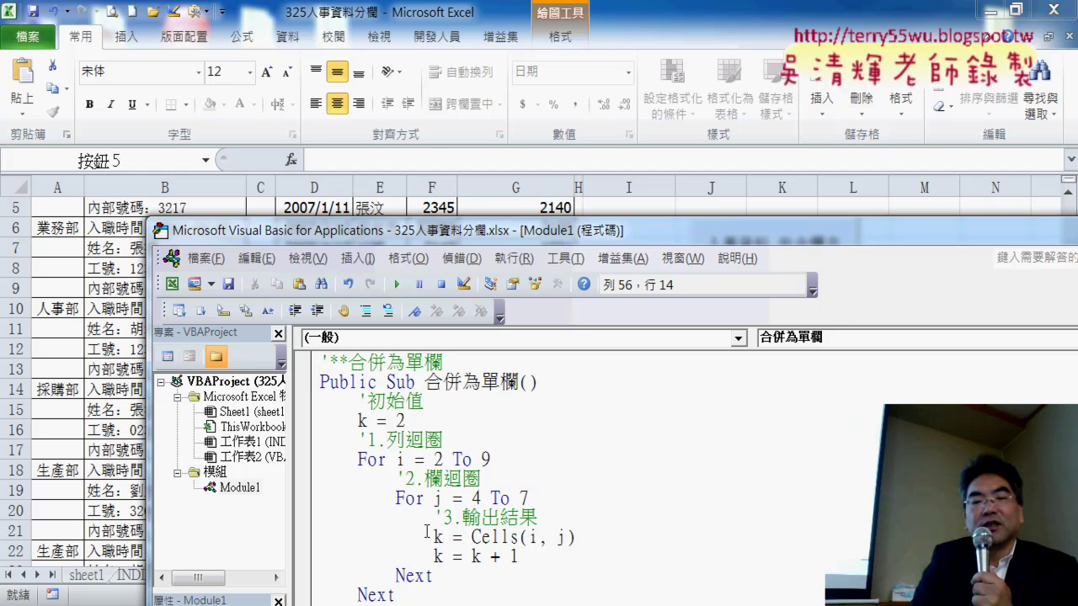
pyautogui.click(428, 532)
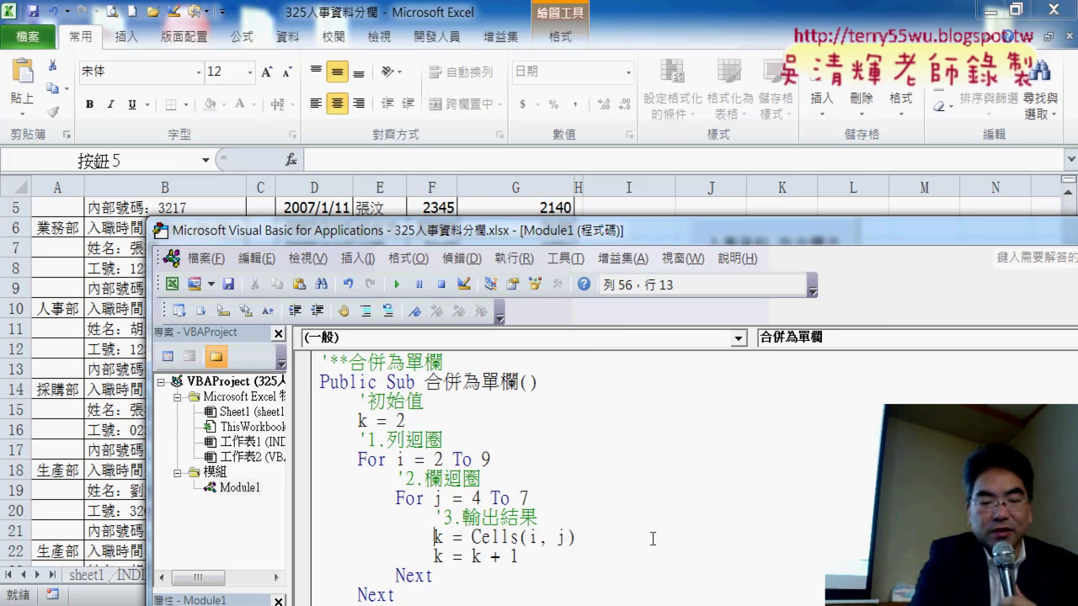
pyautogui.write('cells')
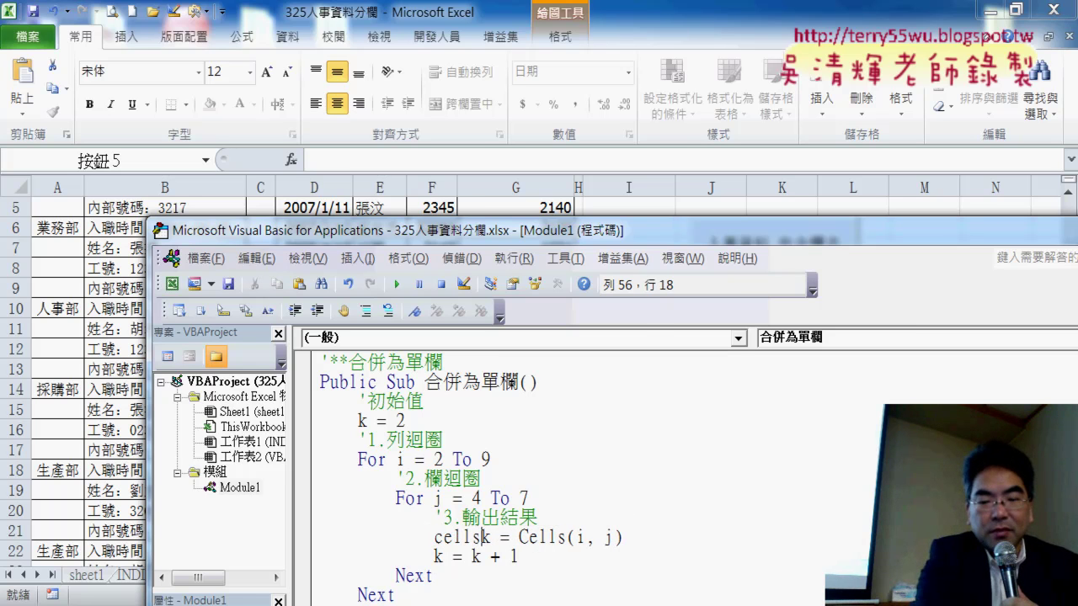
pyautogui.write('(')
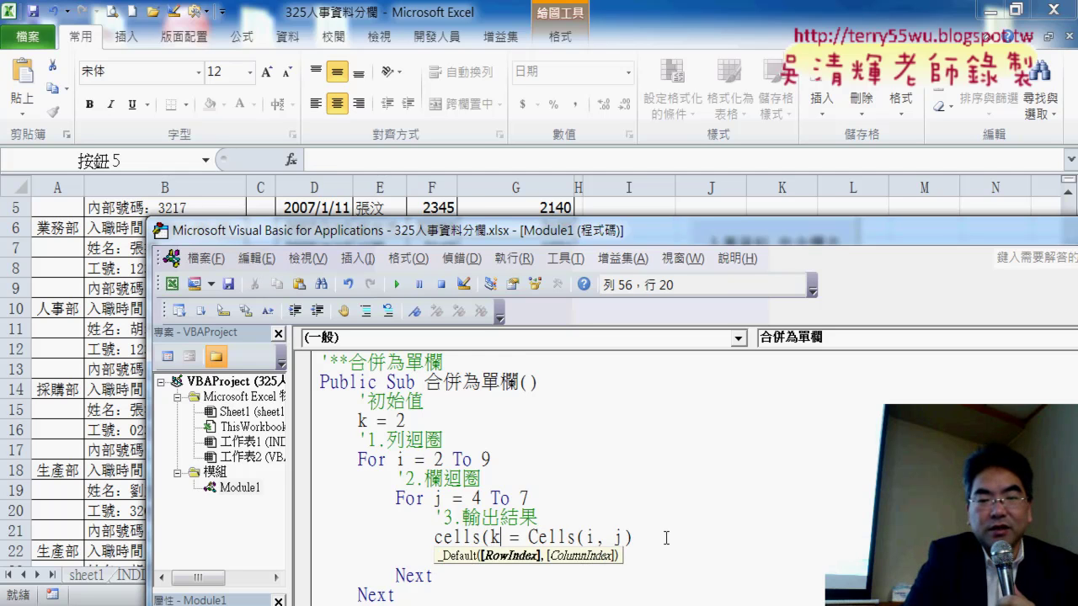
pyautogui.write(',')
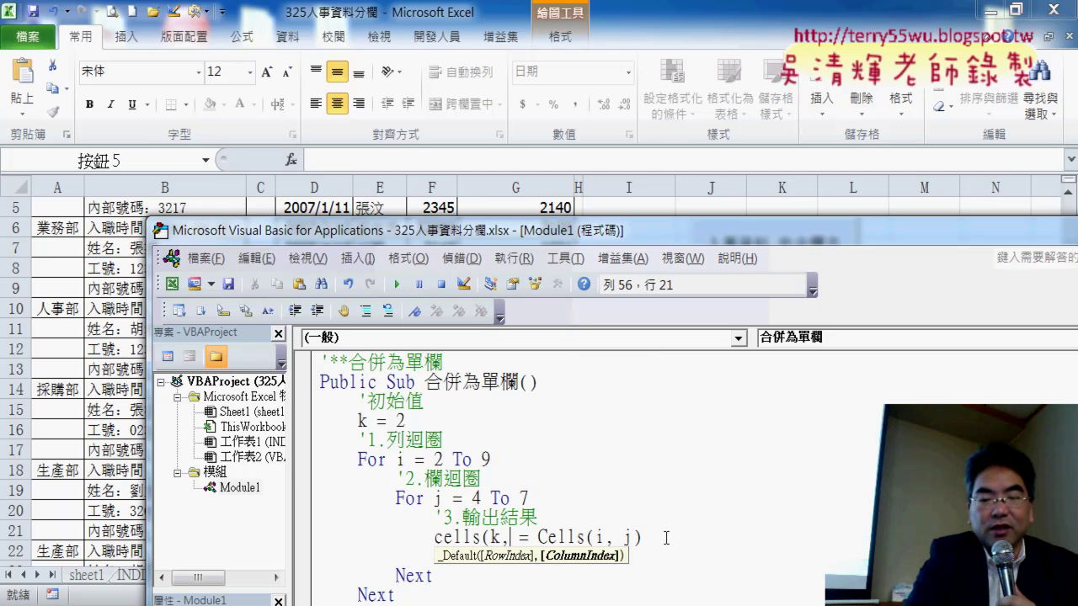
pyautogui.write('"I"')
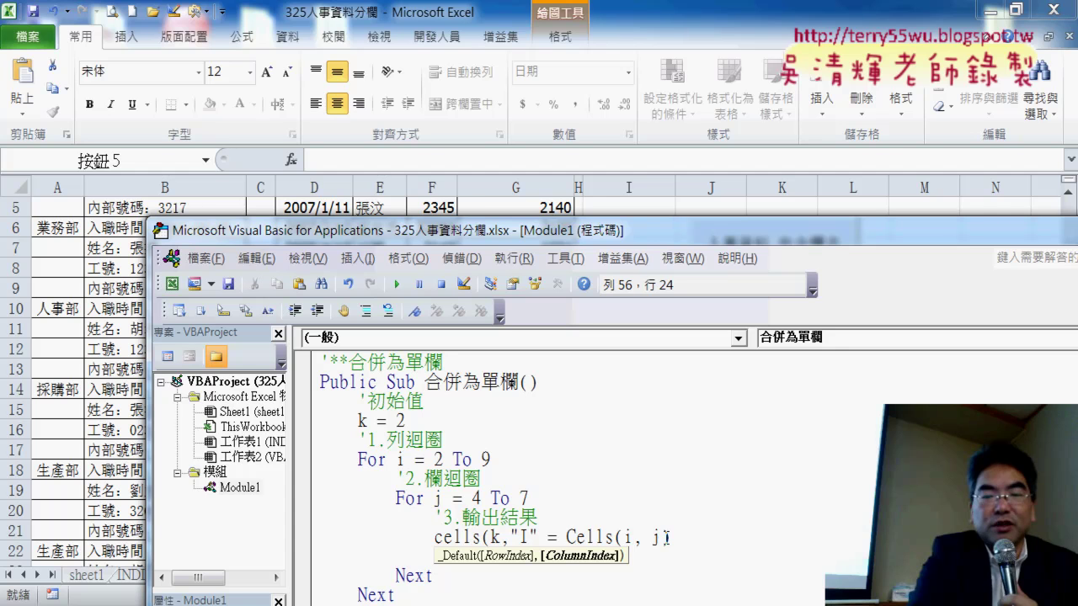
pyautogui.write(')')
pyautogui.write('k = k + 1')
pyautogui.click(803, 436)
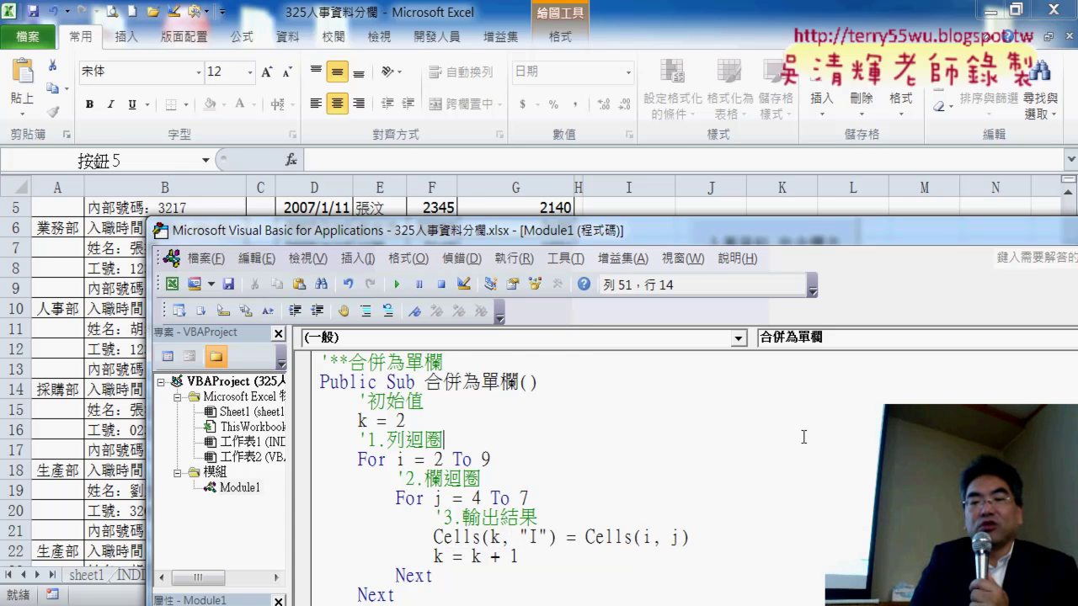
pyautogui.moveTo(520, 556); pyautogui.dragTo(436, 557)
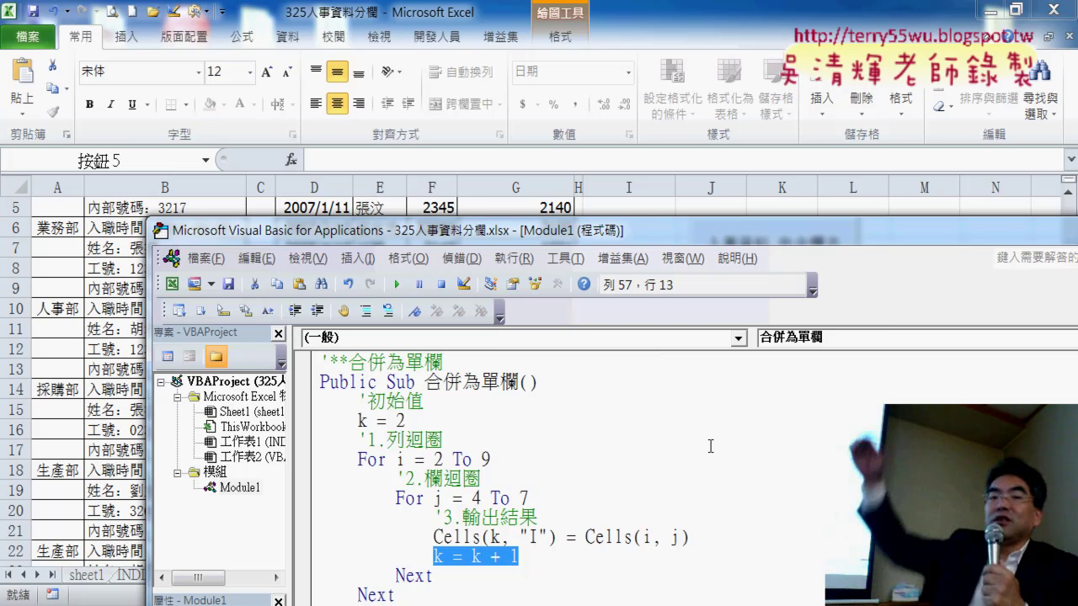
pyautogui.moveTo(596, 232); pyautogui.dragTo(602, 279)
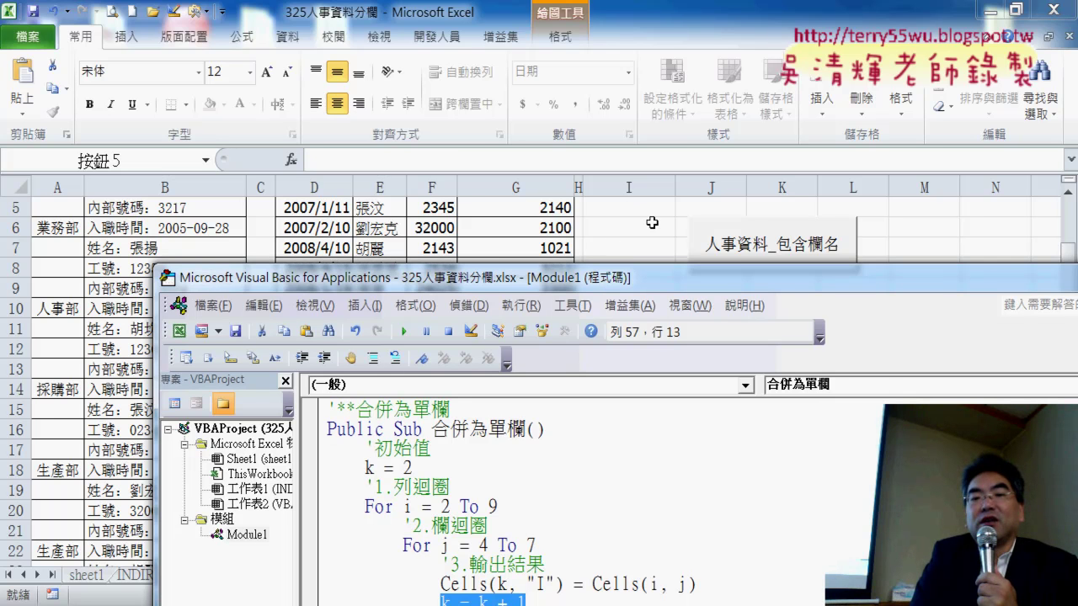
pyautogui.click(649, 250)
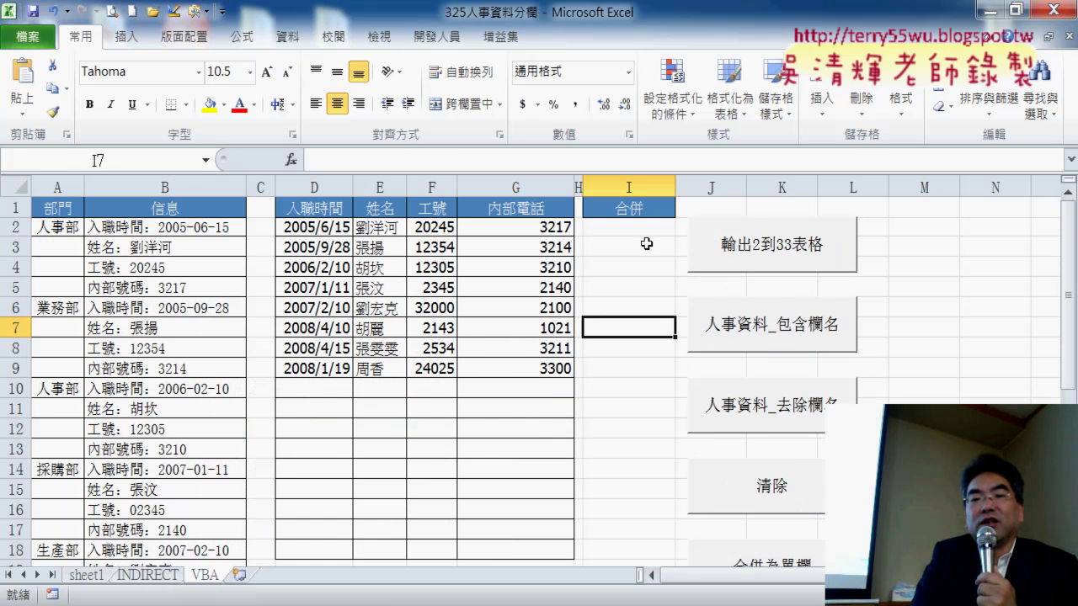
pyautogui.click(463, 558)
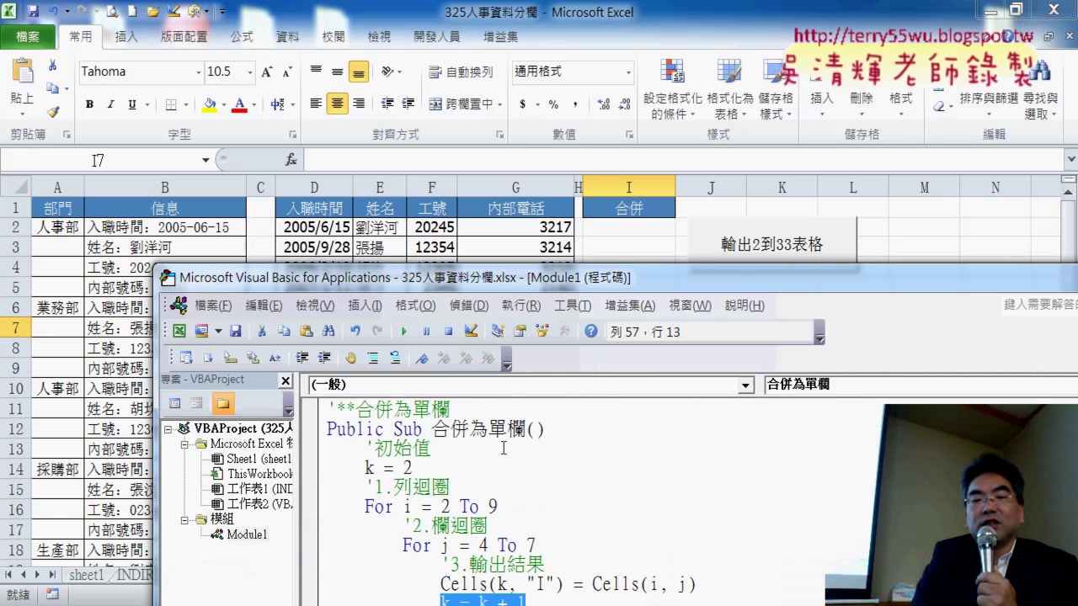
pyautogui.moveTo(511, 286); pyautogui.dragTo(499, 77)
pyautogui.click(533, 287)
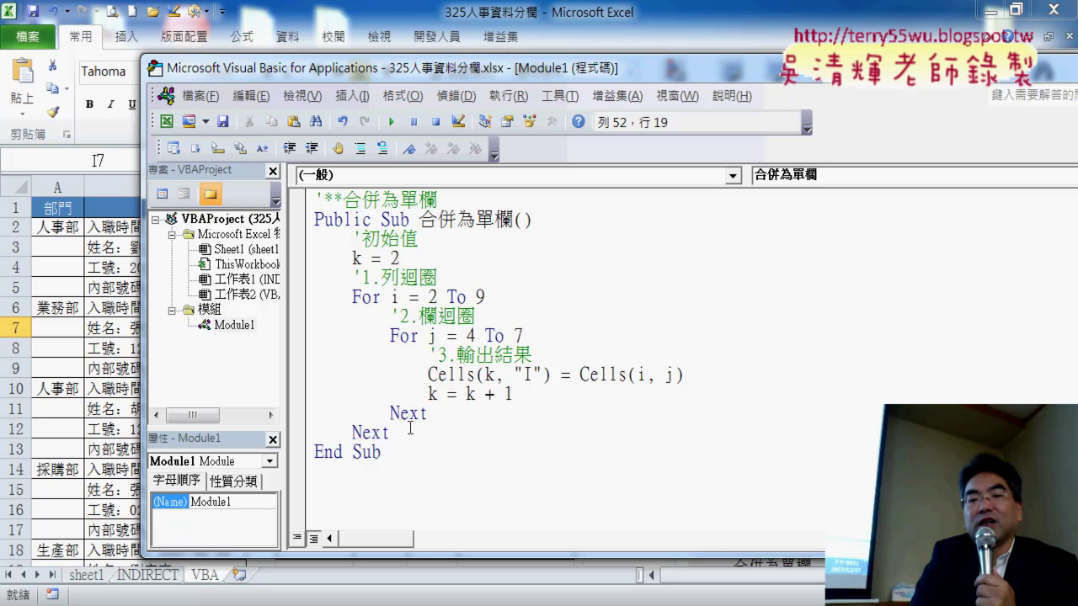
pyautogui.moveTo(399, 413); pyautogui.dragTo(315, 239)
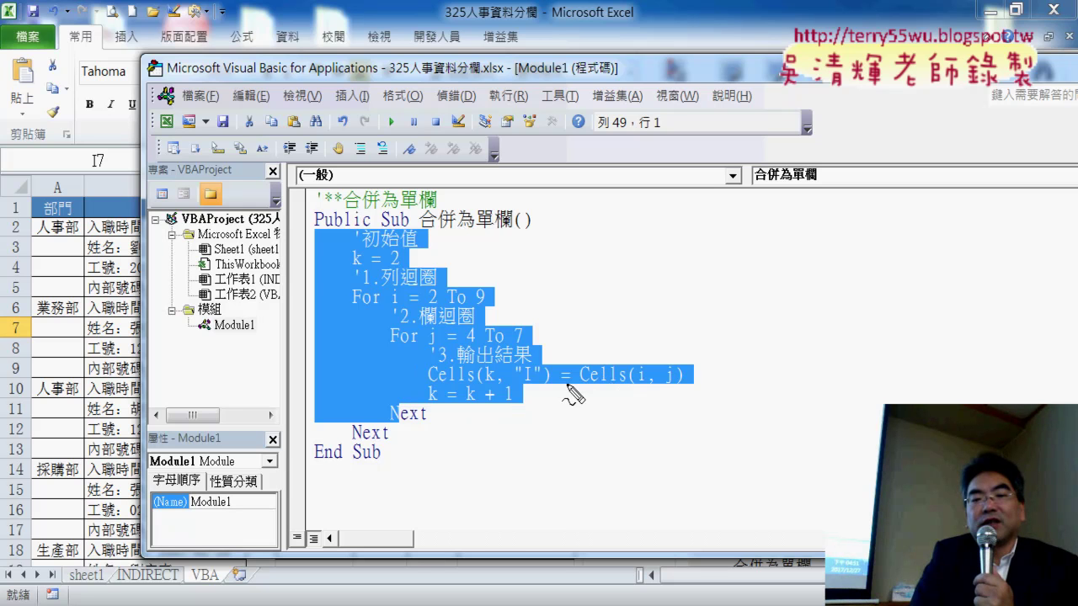
pyautogui.moveTo(591, 390); pyautogui.dragTo(675, 390)
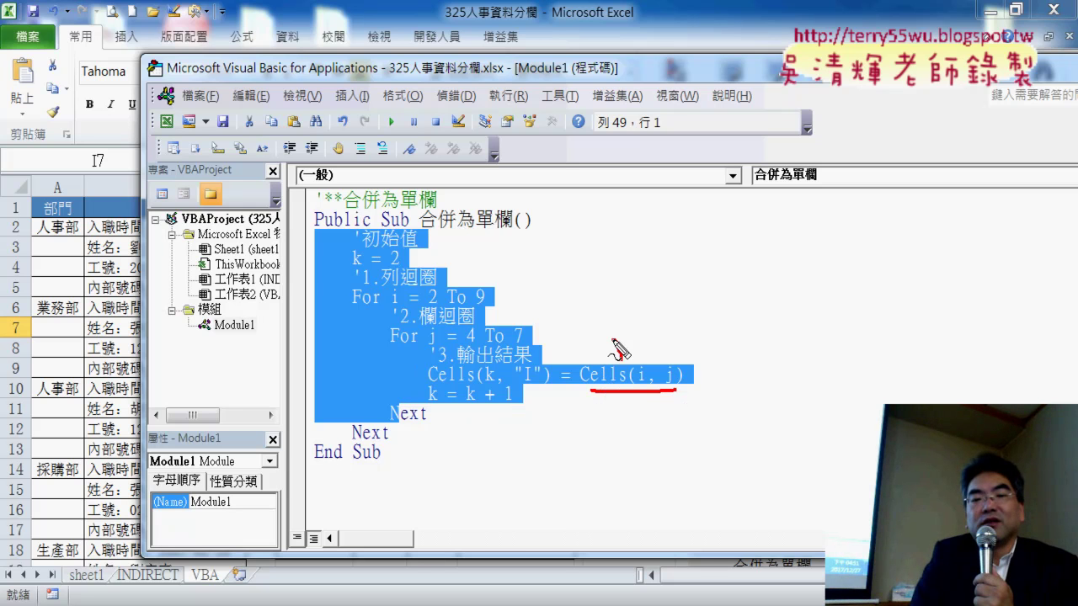
pyautogui.moveTo(622, 361)
pyautogui.mouseDown()
pyautogui.moveTo(528, 345)
pyautogui.moveTo(544, 338)
pyautogui.mouseUp()
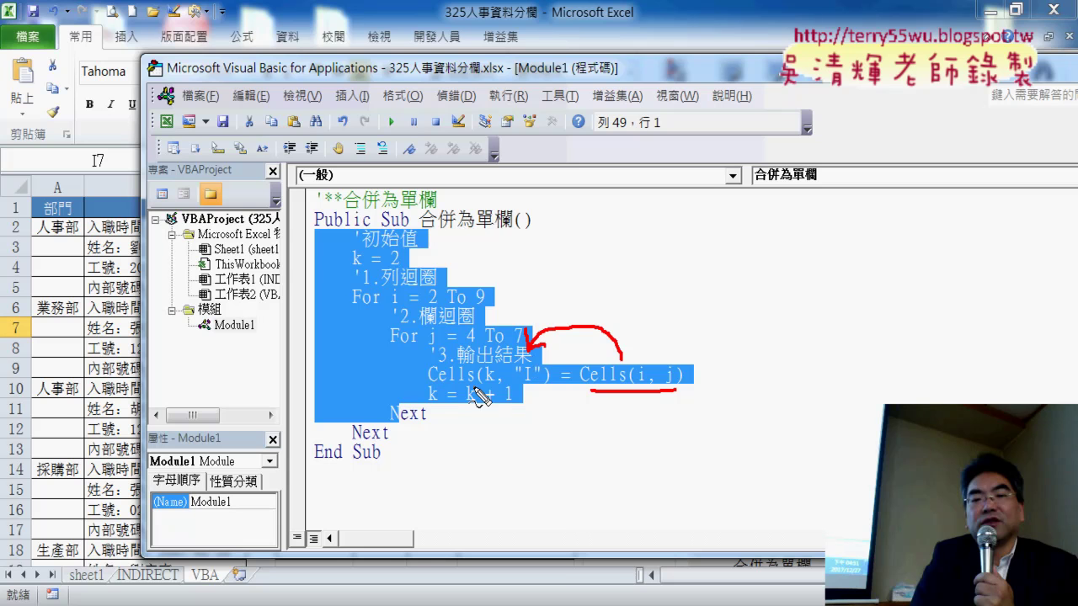
pyautogui.moveTo(438, 388); pyautogui.dragTo(459, 388)
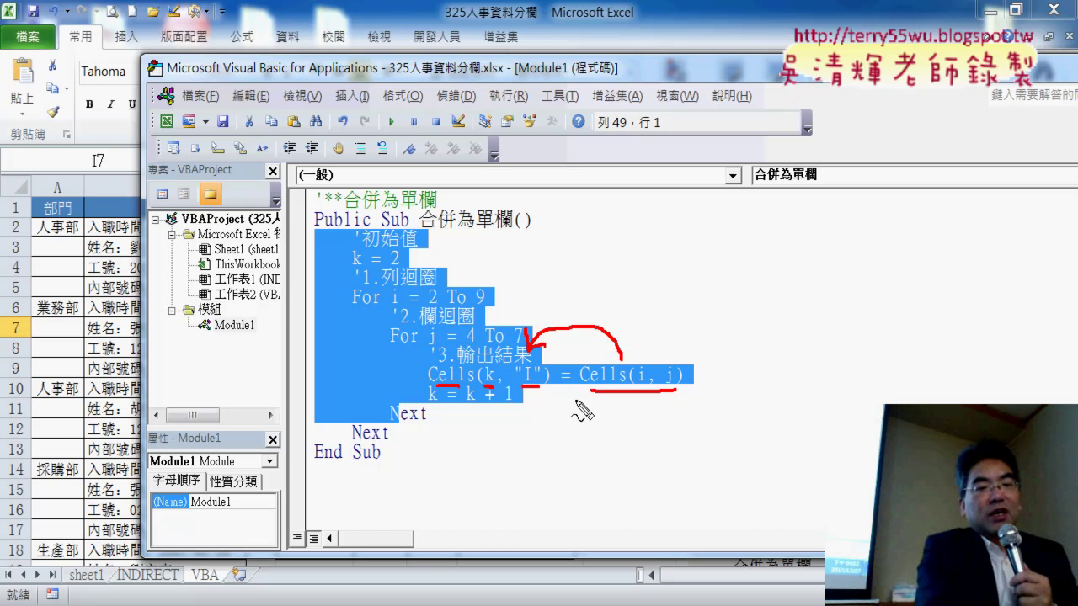
pyautogui.press('Escape')
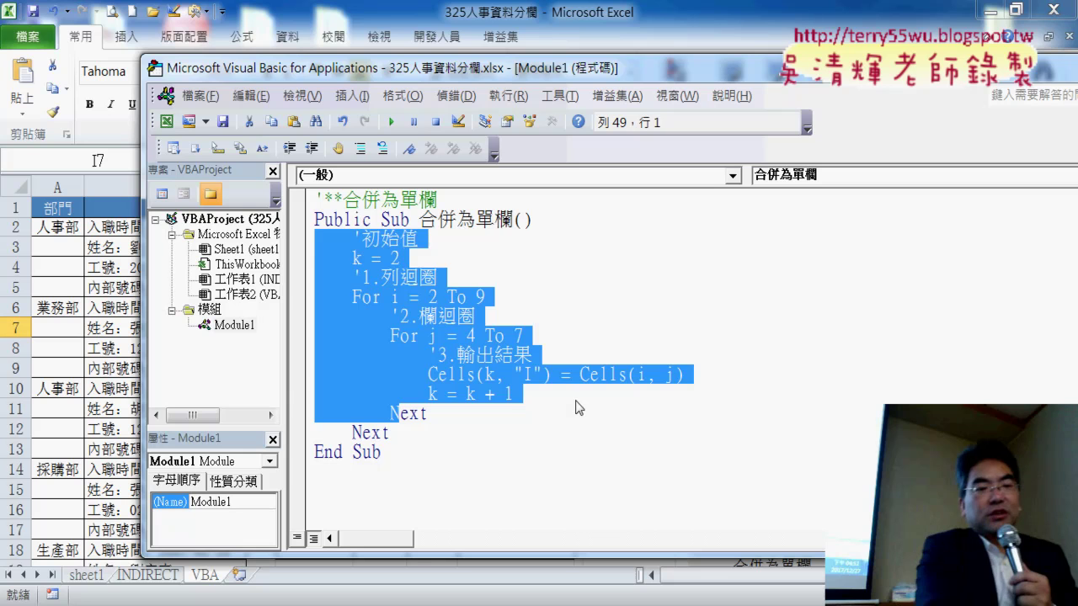
pyautogui.press('Left')
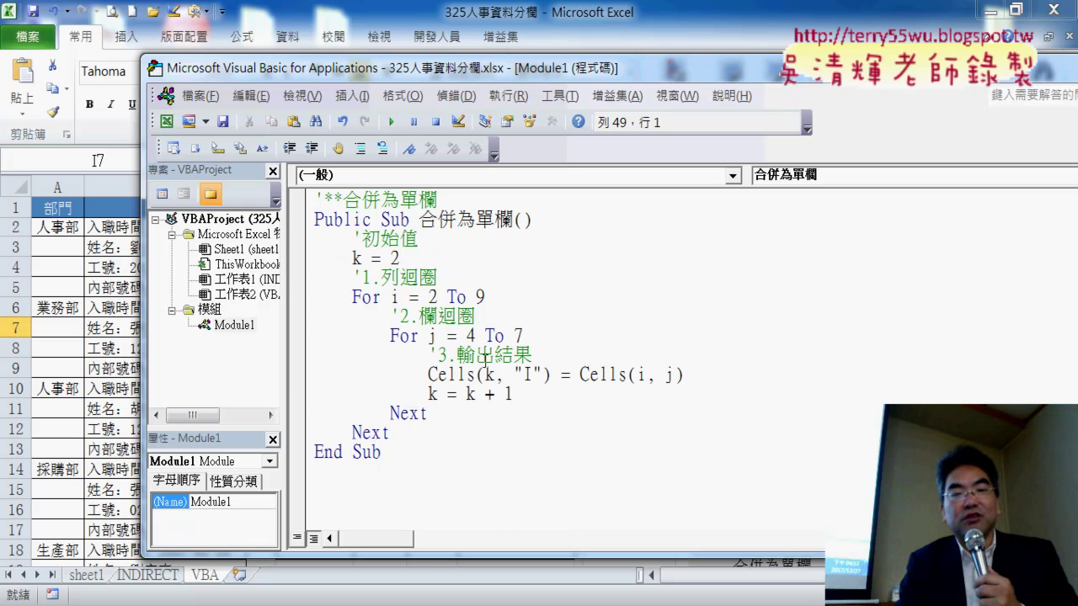
# Position the VBA editor beside the sheet, scrolled right so the empty 合併 column I shows.
pyautogui.click(298, 374)
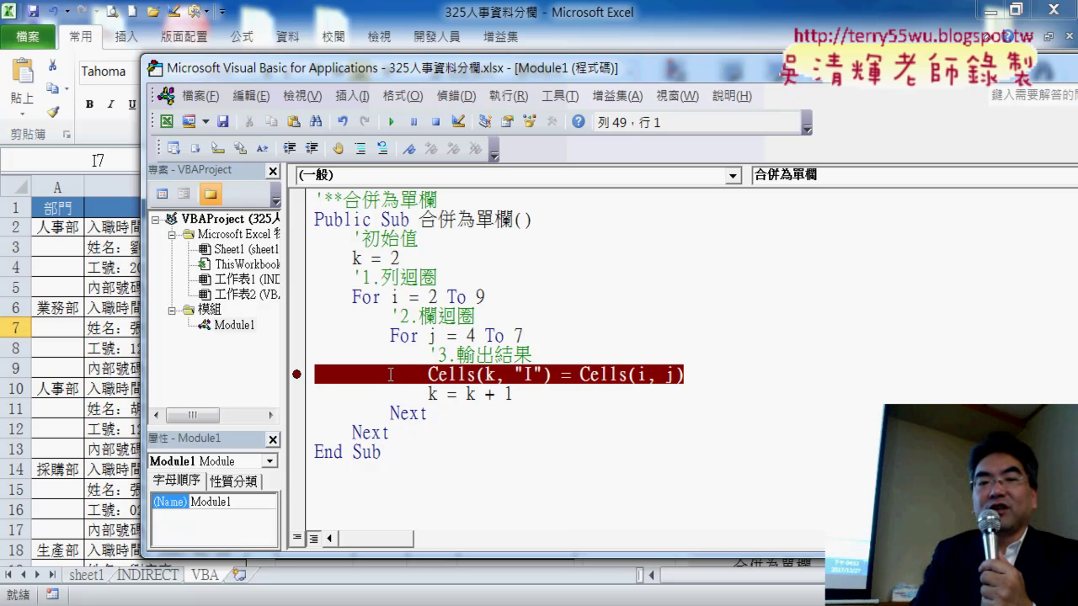
pyautogui.click(294, 379)
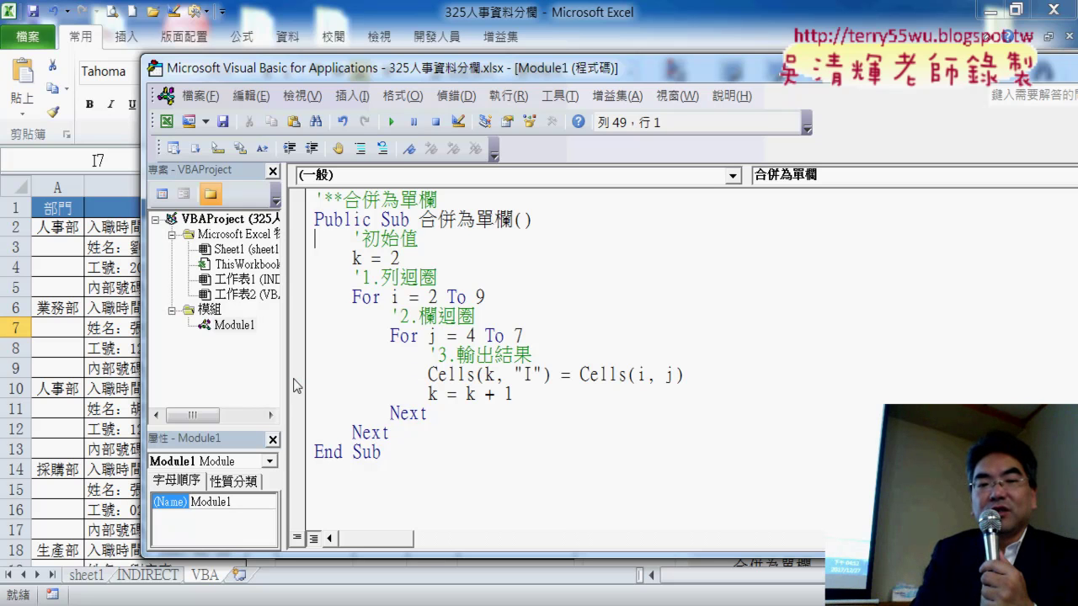
pyautogui.moveTo(404, 74); pyautogui.dragTo(796, 84)
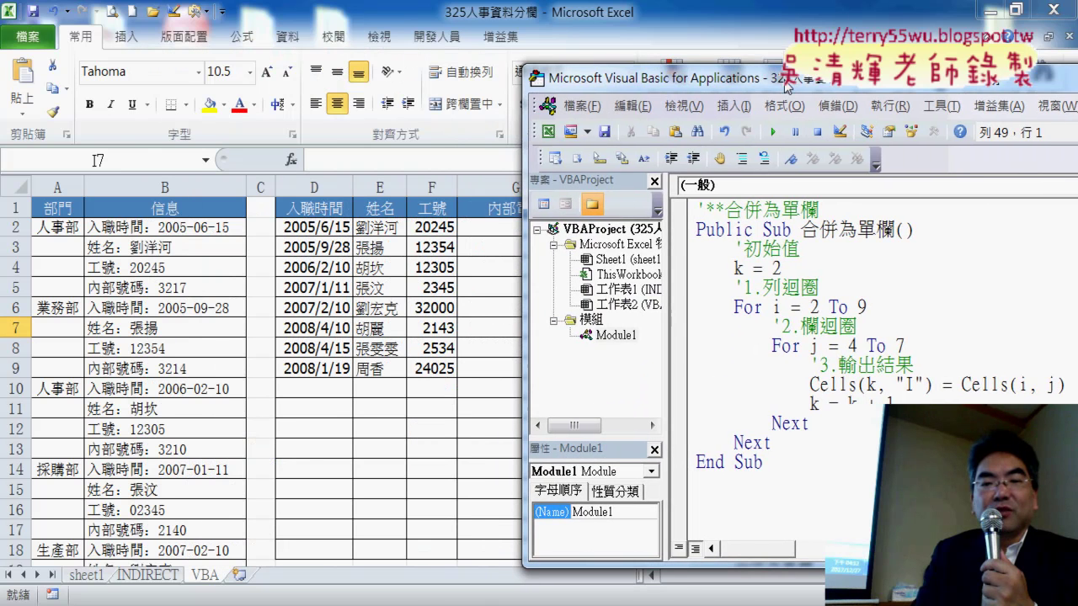
pyautogui.click(758, 576)
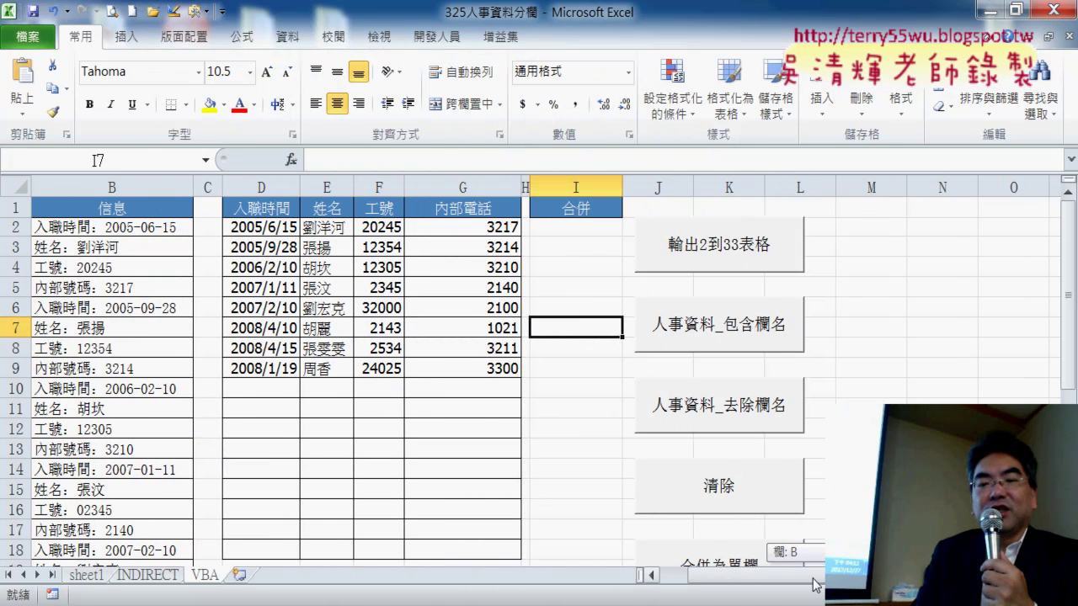
pyautogui.hscroll(2, 536, 371)
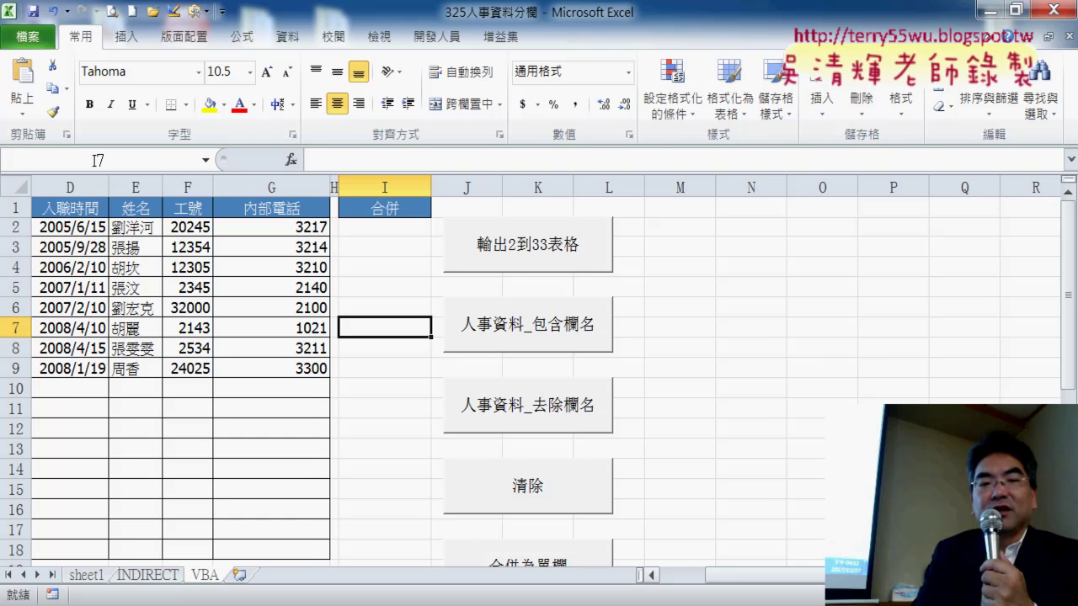
pyautogui.hscroll(1, 535, 371)
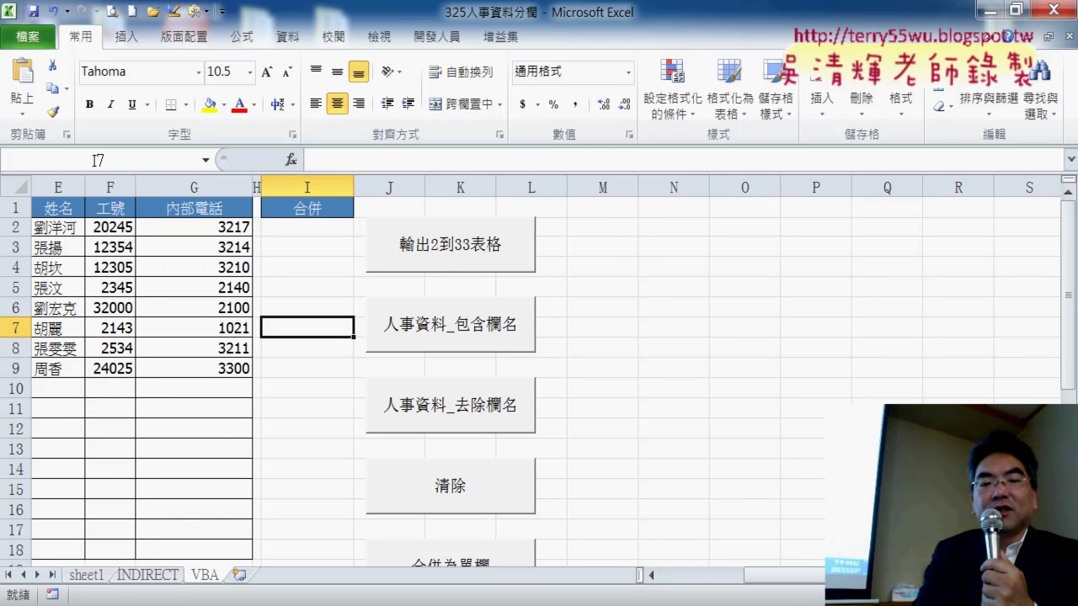
pyautogui.moveTo(330, 585)
pyautogui.click(359, 539)
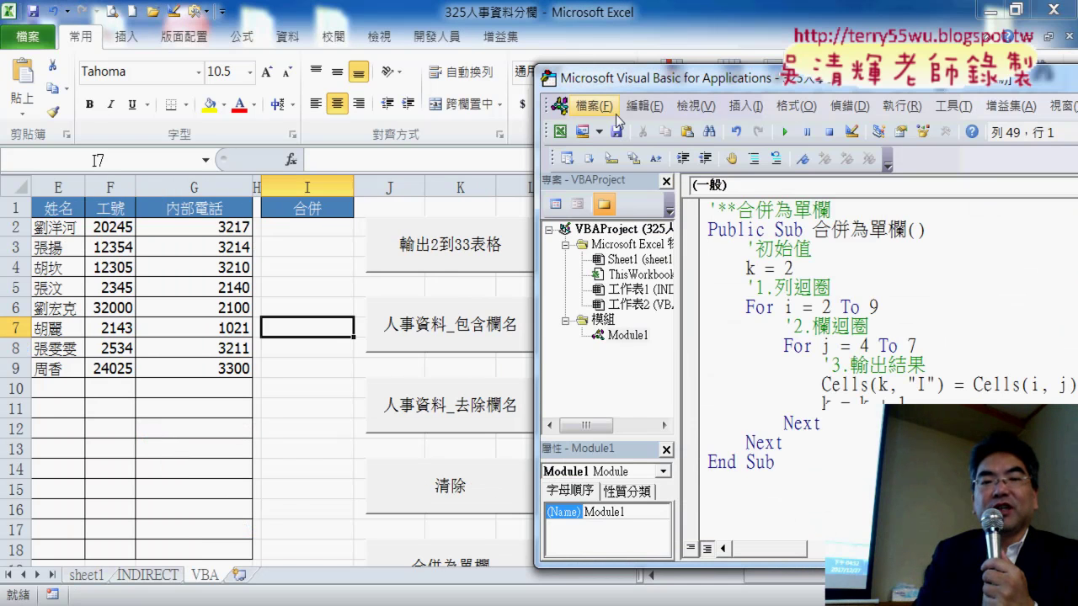
pyautogui.moveTo(579, 64); pyautogui.dragTo(436, 36)
# Step through 合併為單欄 with F8 until I2 receives 2005/6/15, pointing out row 2 and column I.
pyautogui.click(655, 240)
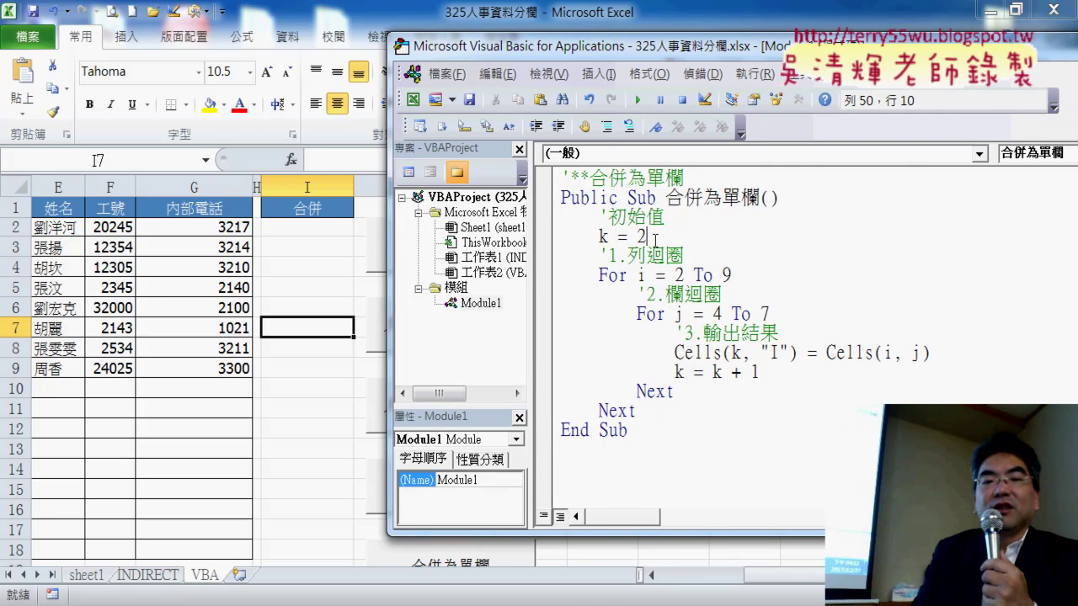
pyautogui.press('F8')
pyautogui.press('F8')
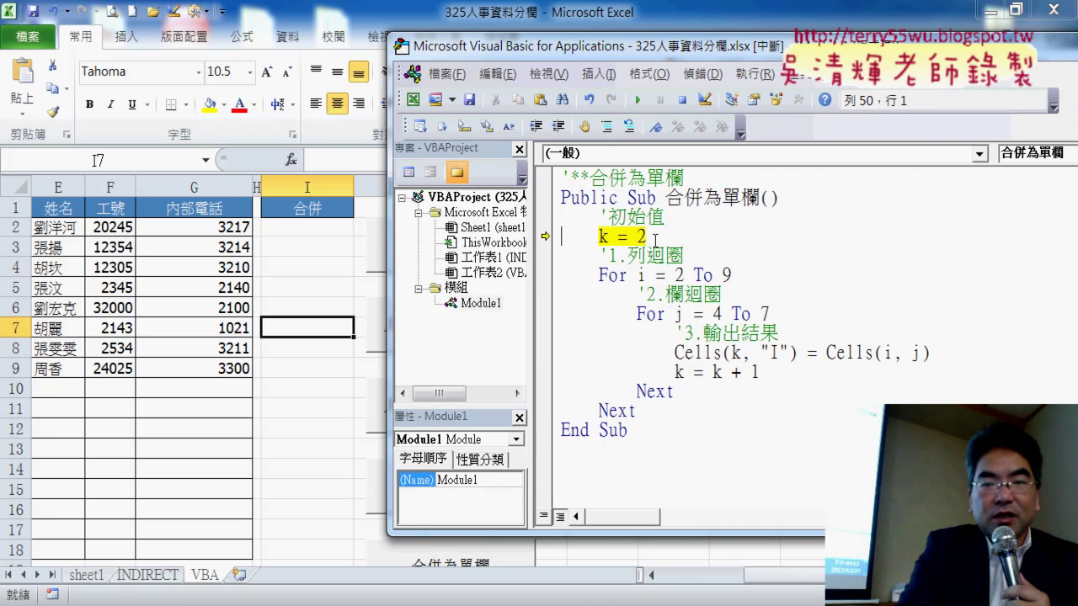
pyautogui.press('F8')
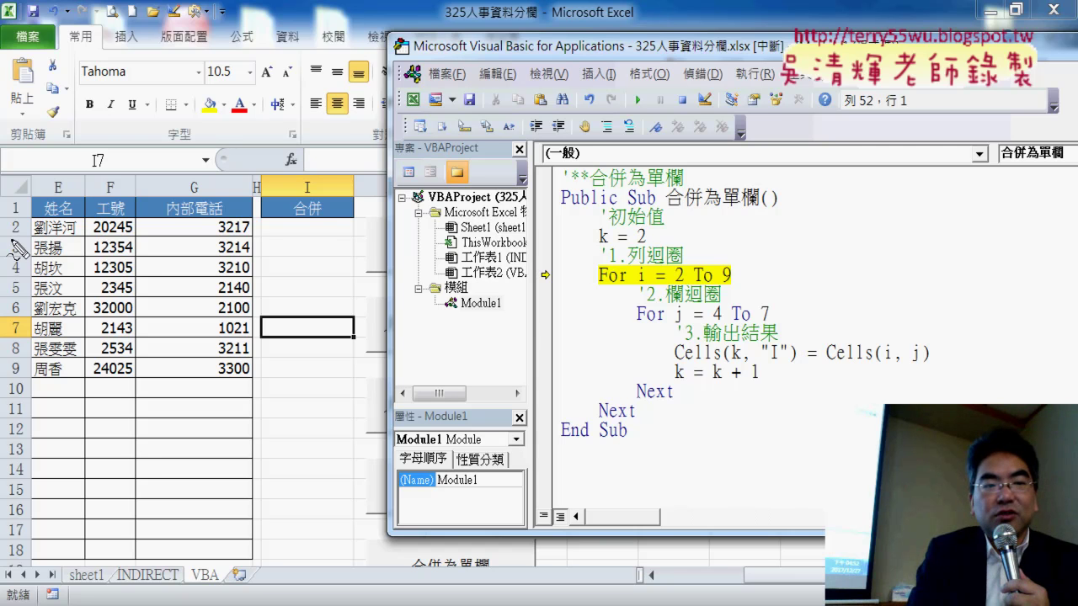
pyautogui.moveTo(22, 217); pyautogui.dragTo(27, 234)
pyautogui.moveTo(316, 195); pyautogui.dragTo(319, 181)
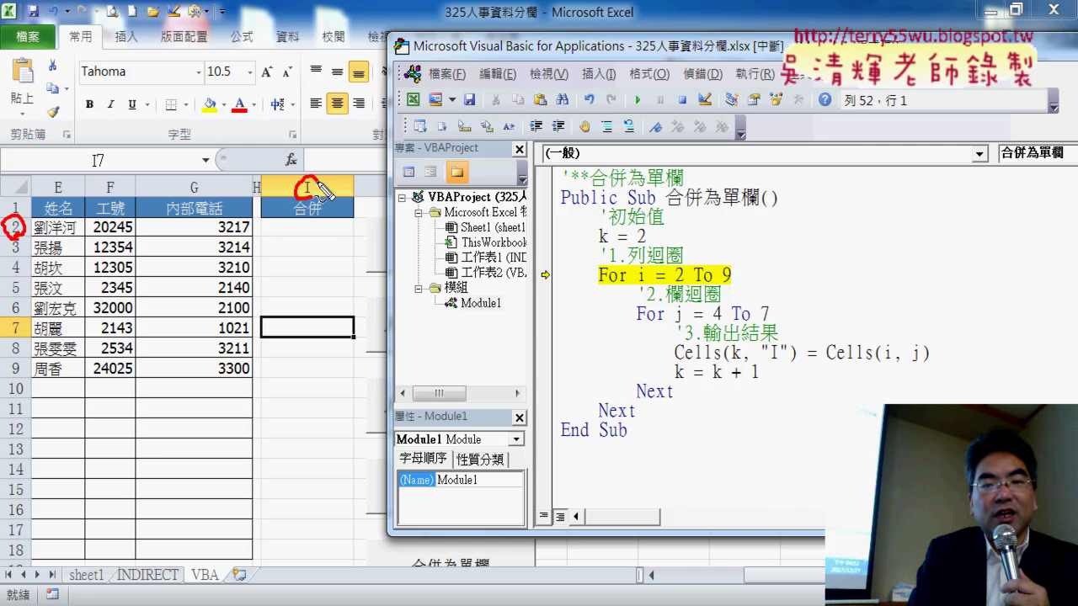
pyautogui.press('Escape')
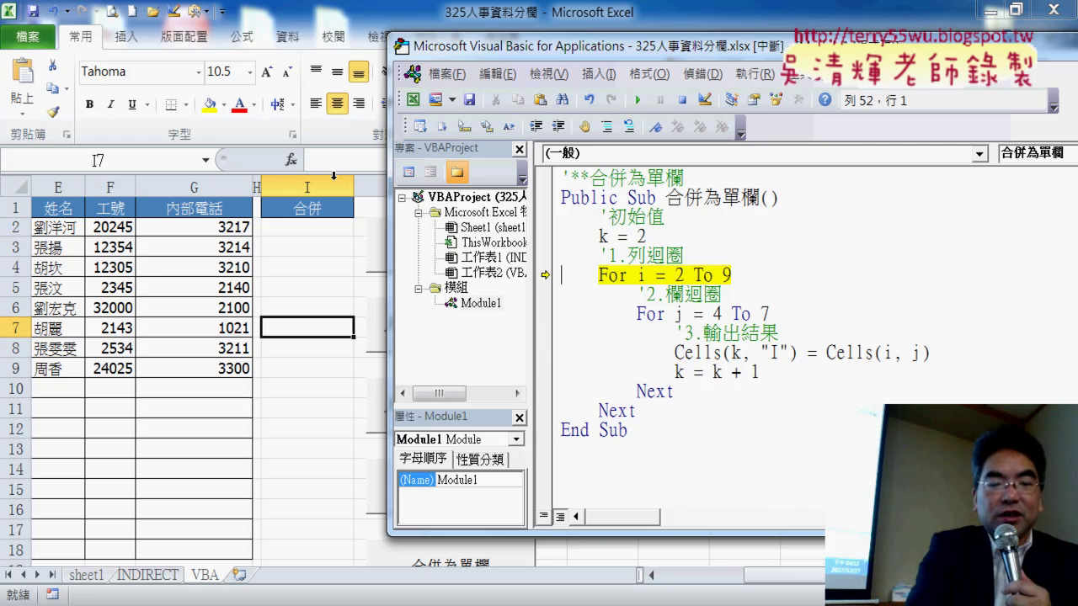
pyautogui.press('F8')
pyautogui.press('F8')
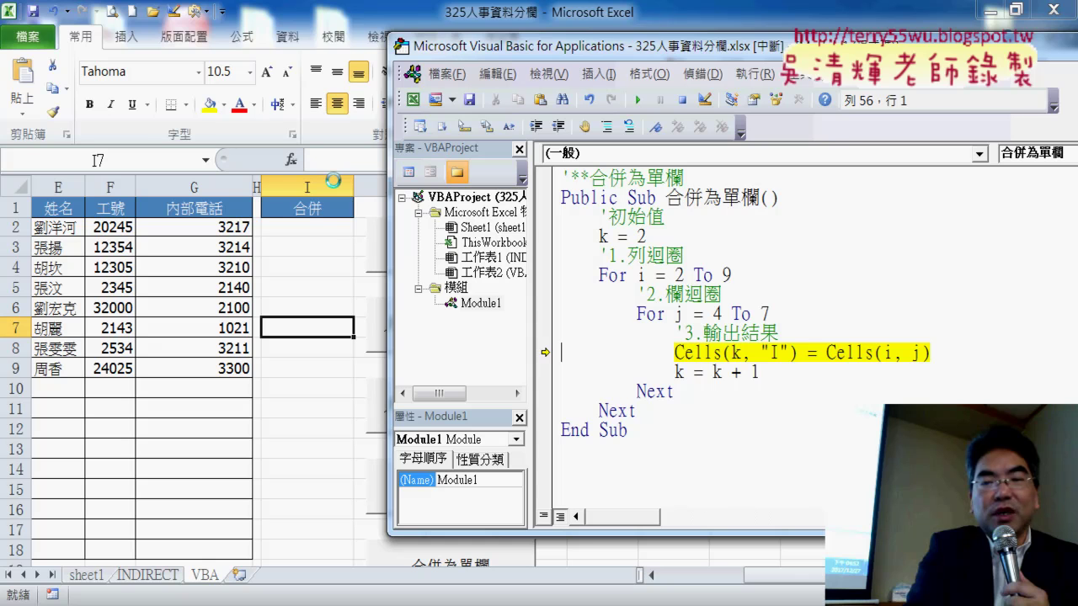
pyautogui.press('F8')
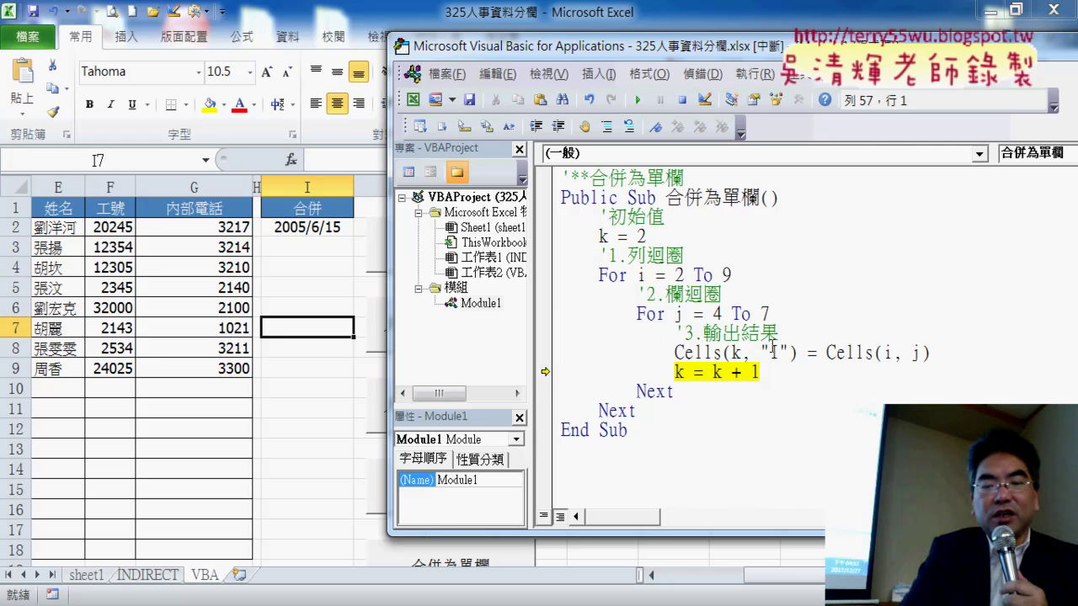
pyautogui.press('F8')
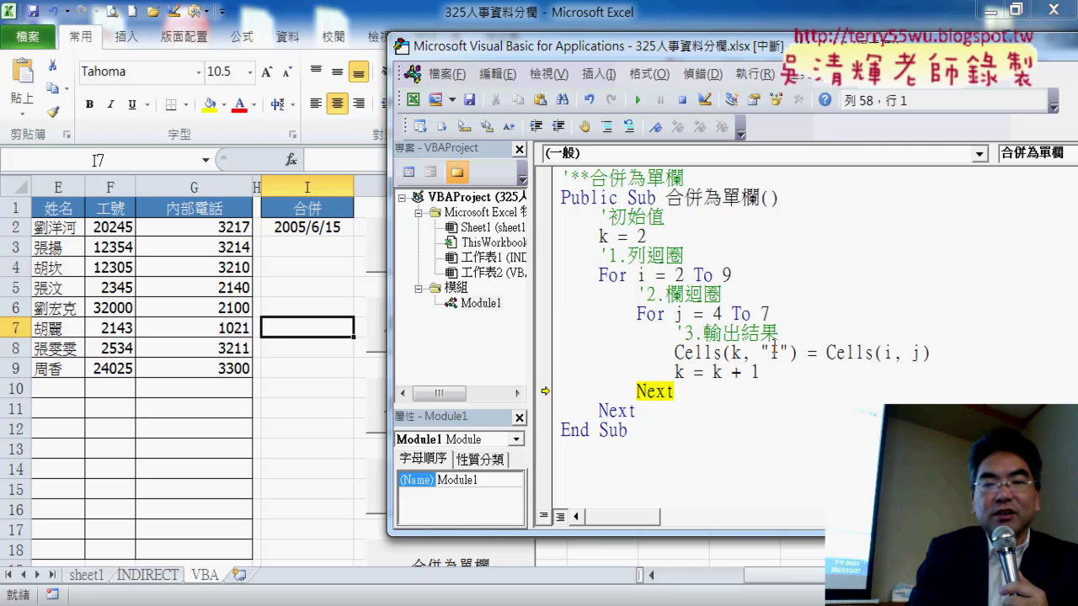
pyautogui.moveTo(678, 372)
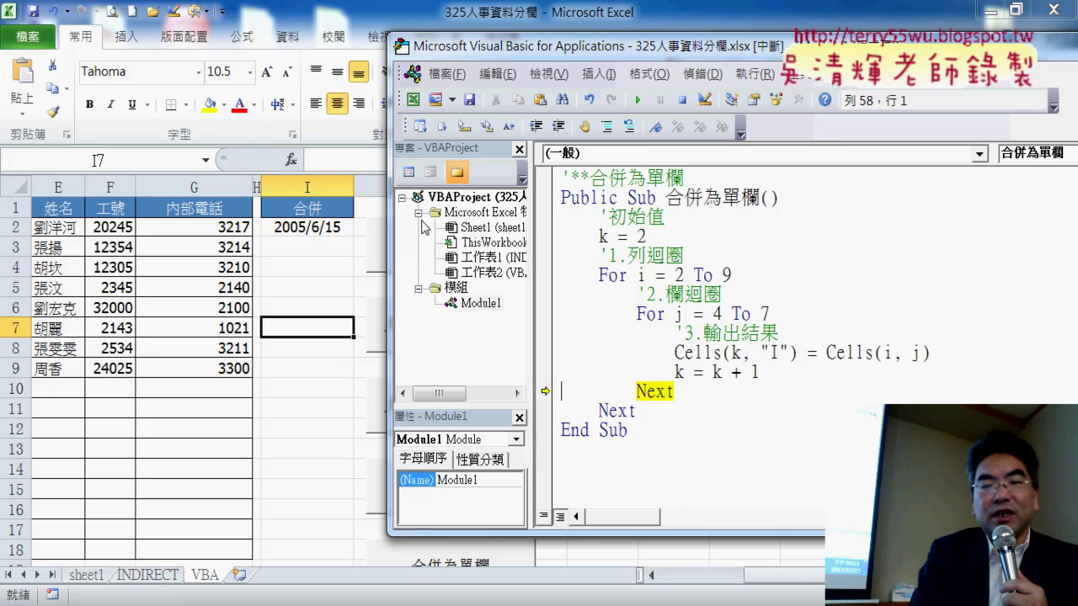
pyautogui.press('F8')
pyautogui.press('F8')
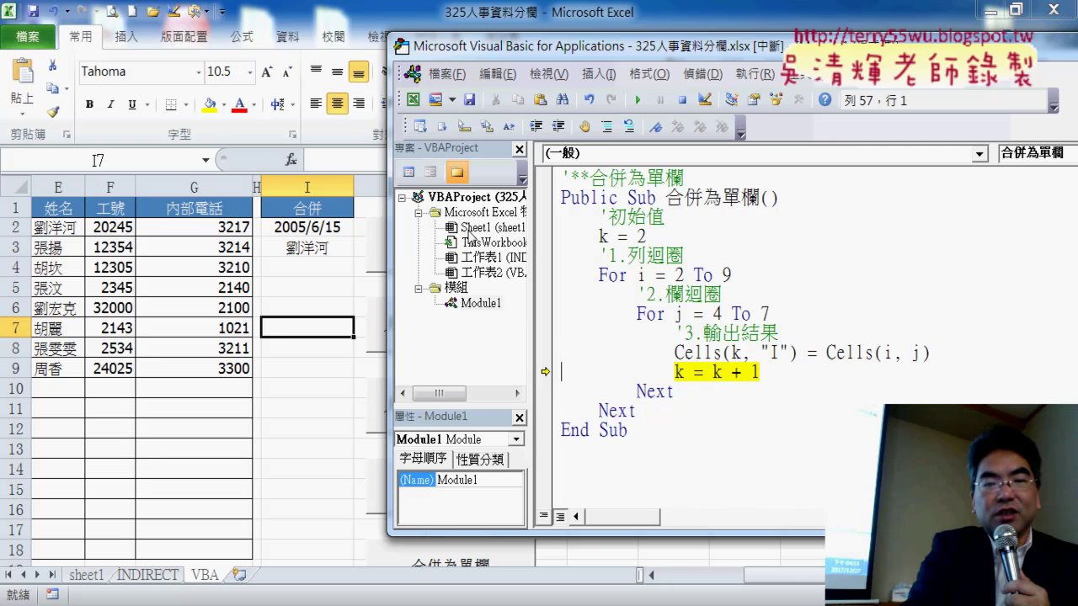
pyautogui.press('F8')
pyautogui.press('F8')
pyautogui.press('F8')
pyautogui.press('F8')
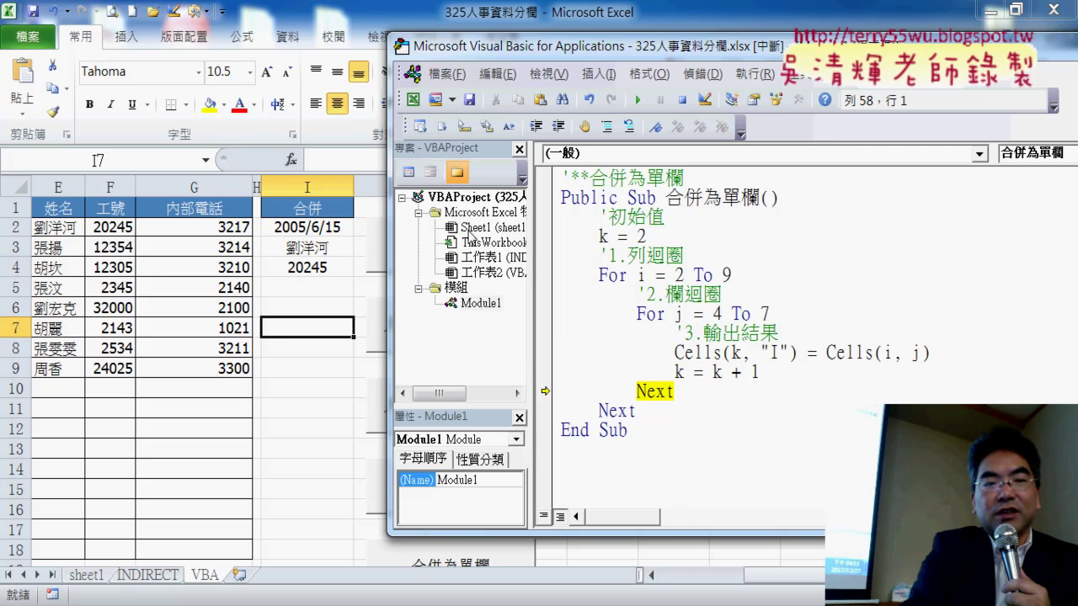
pyautogui.press('F8')
pyautogui.press('F8')
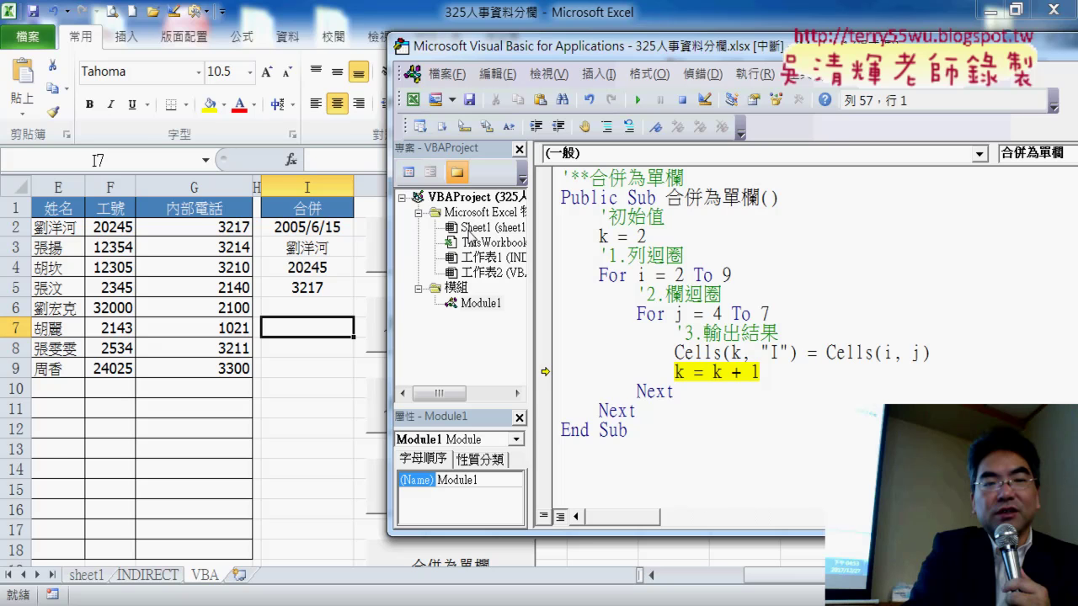
pyautogui.press('F8')
pyautogui.press('F8')
pyautogui.press('F8')
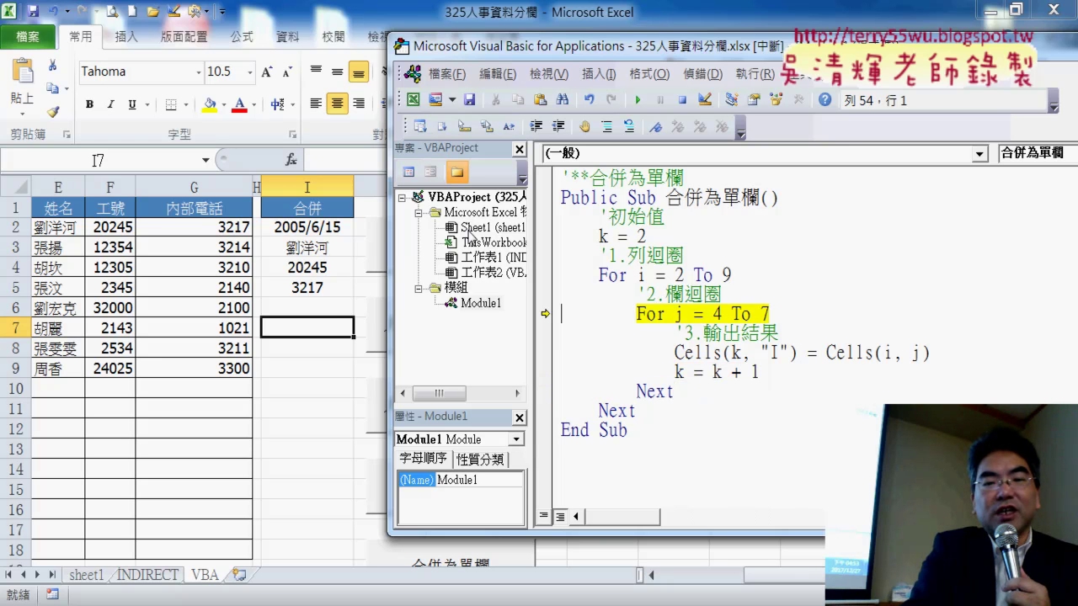
pyautogui.press('F8')
pyautogui.press('F8')
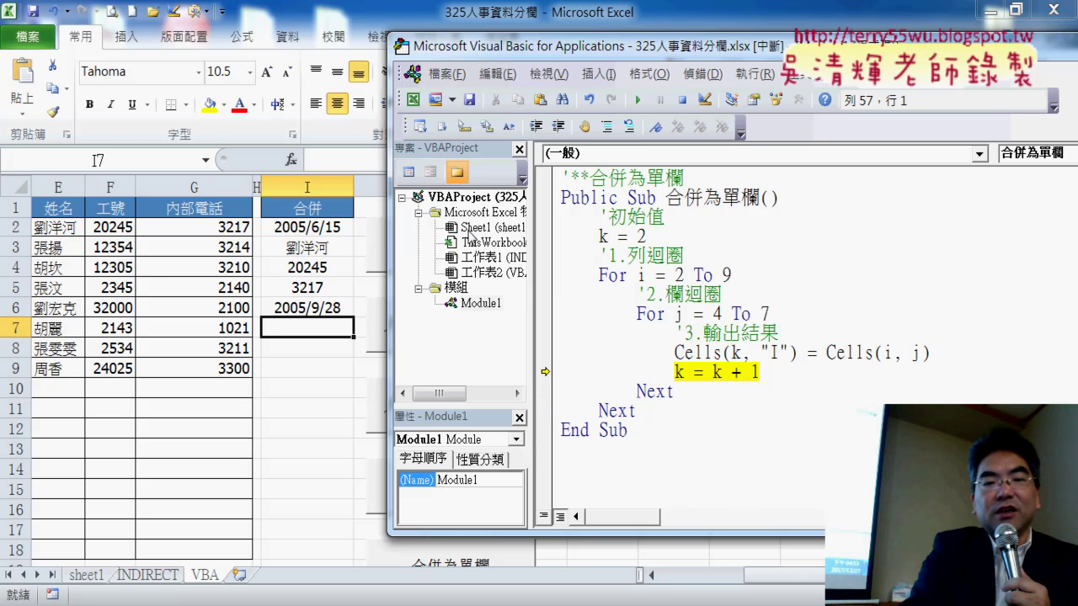
pyautogui.press('F8')
pyautogui.press('F8')
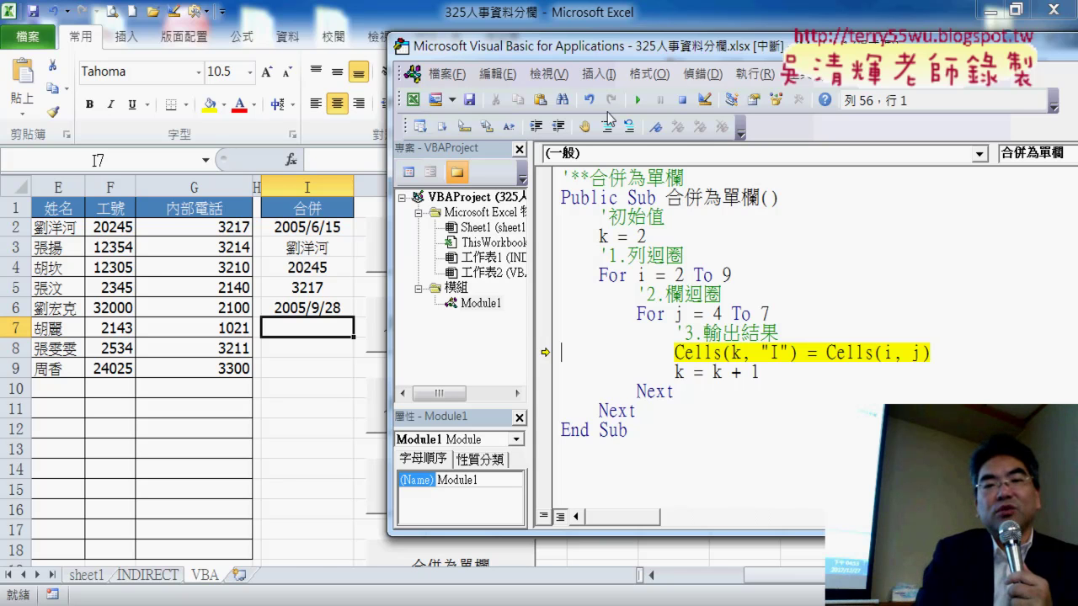
# Resume the macro to completion so column I fills past row 18, then box the Cells copy line.
pyautogui.click(641, 101)
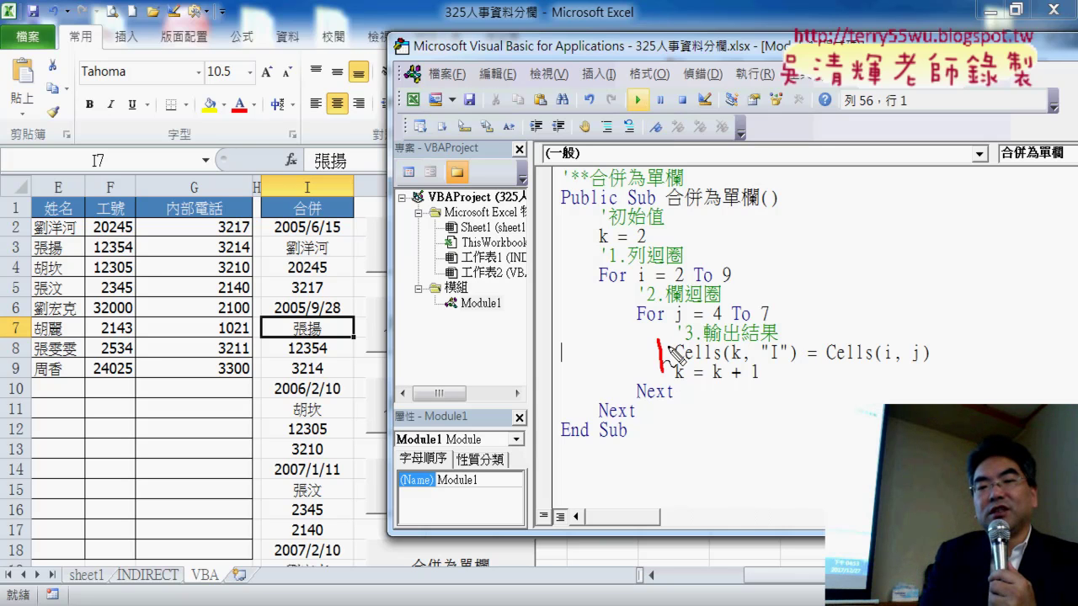
pyautogui.moveTo(669, 345); pyautogui.dragTo(943, 367)
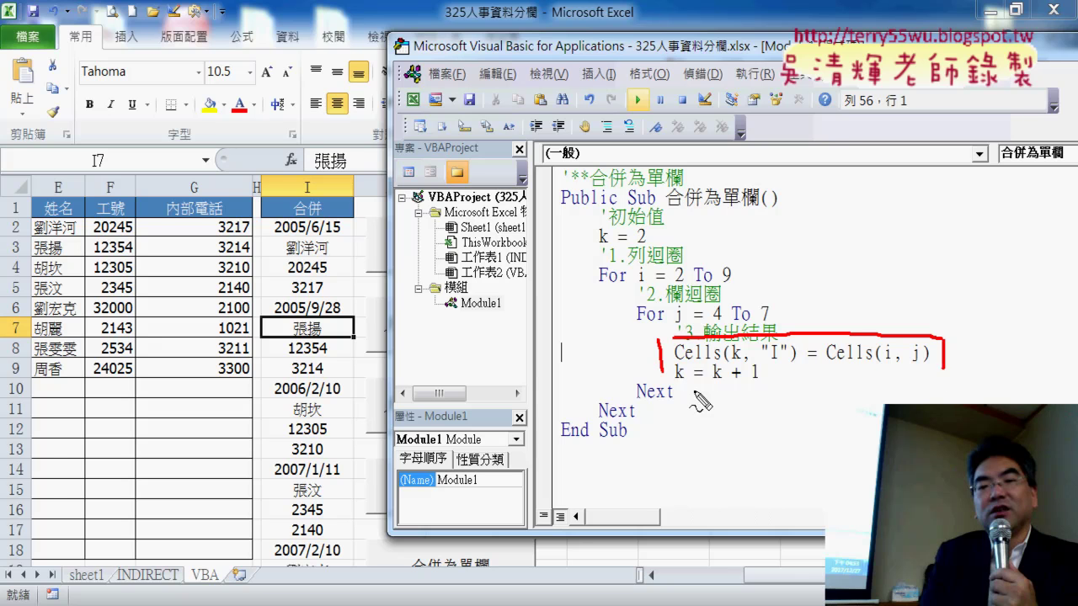
pyautogui.moveTo(676, 369); pyautogui.dragTo(943, 360)
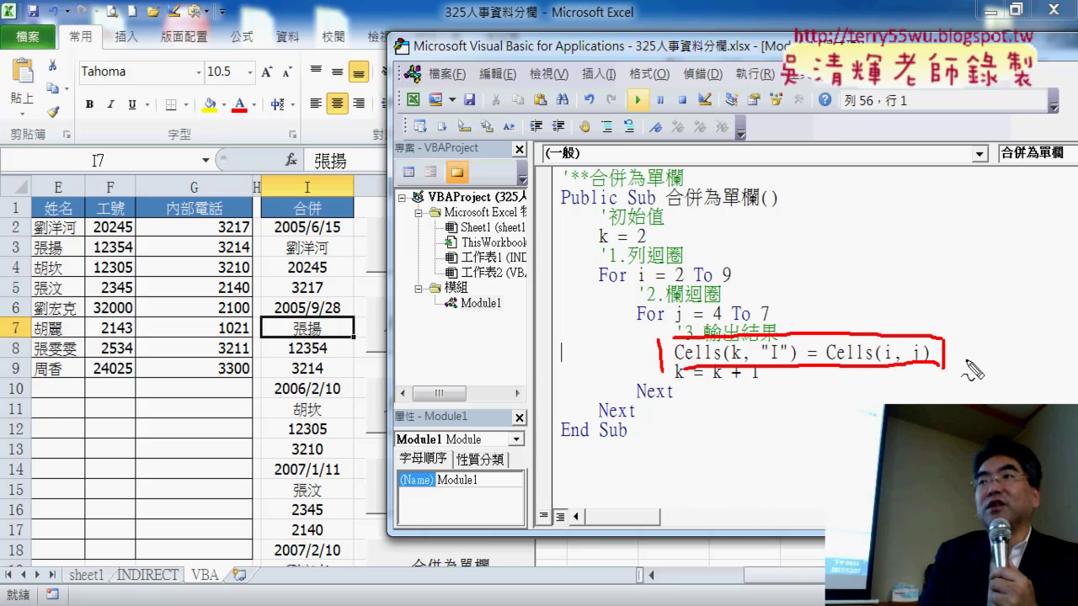